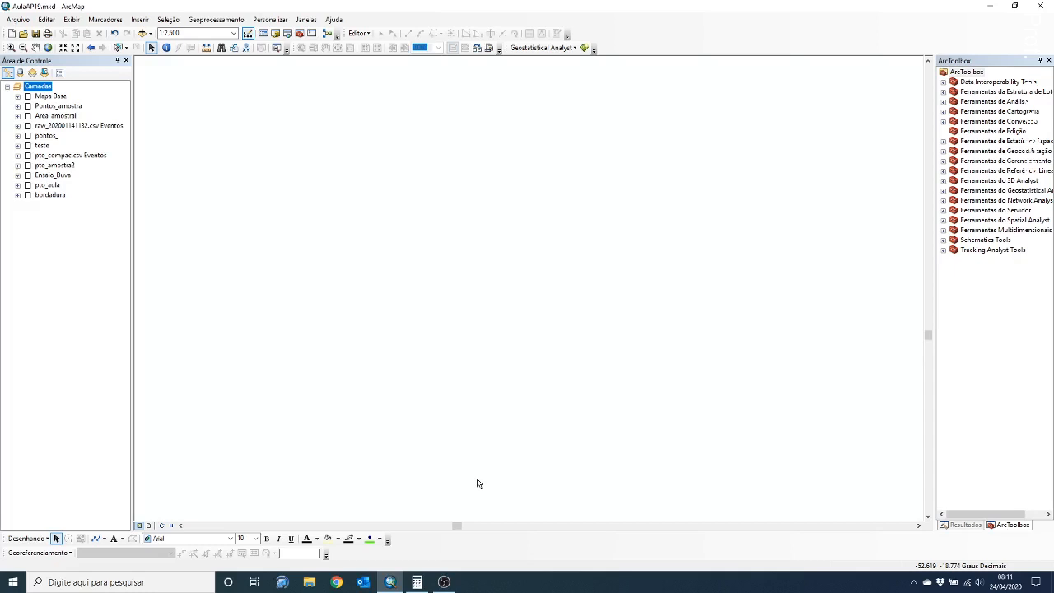
left_click(445, 582)
left_click(444, 582)
- Review the general settings and the coordinate system in the Camadas data frame's properties, leaving them unchanged
right_click(33, 87)
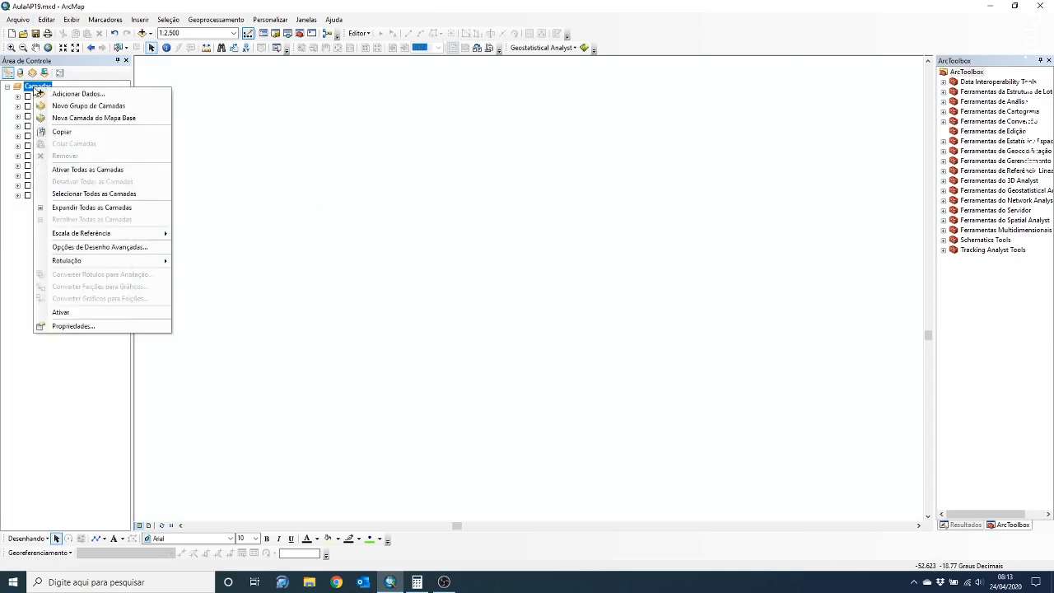
left_click(73, 326)
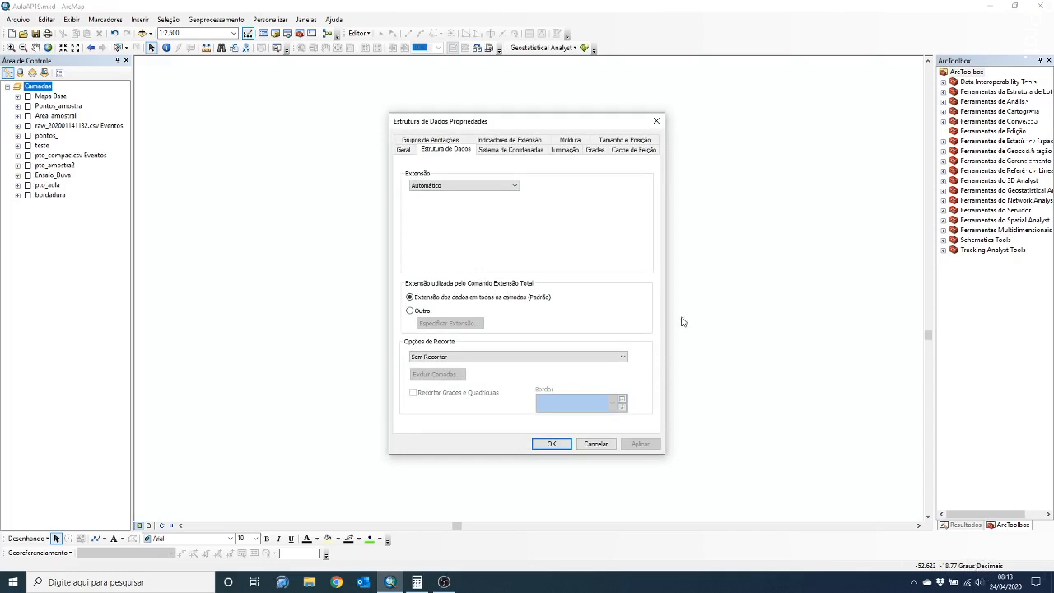
left_click(413, 151)
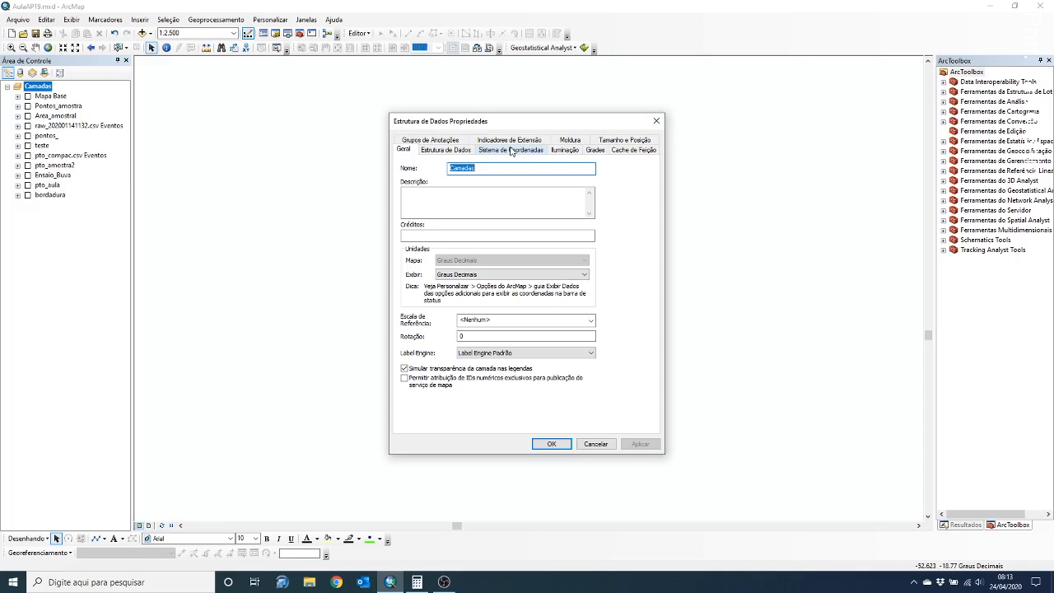
left_click(511, 150)
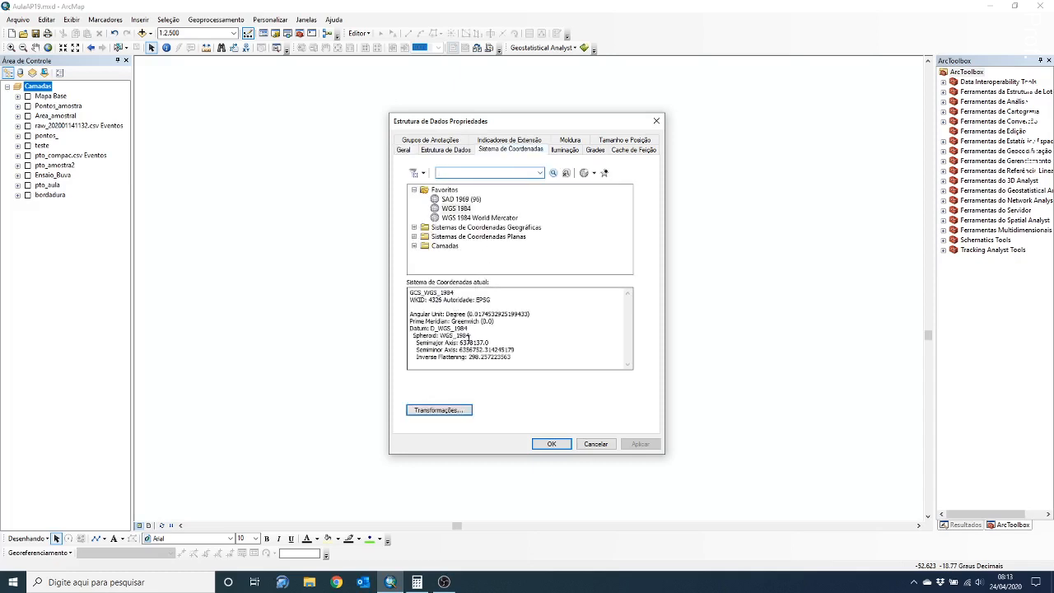
left_click(594, 444)
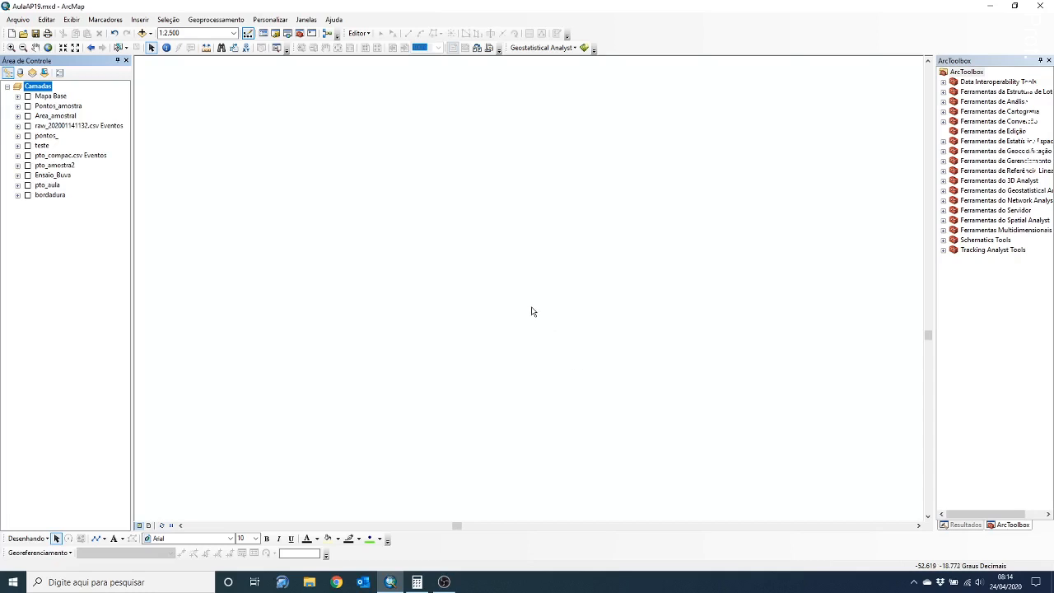
- Check which extensions are enabled and look through the list of available toolbars
left_click(277, 20)
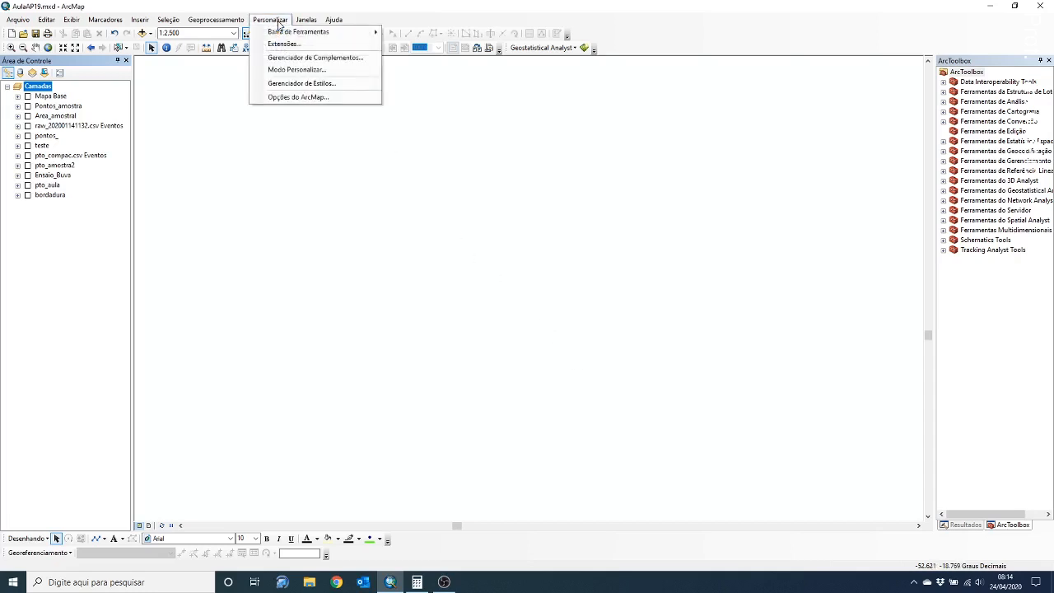
left_click(284, 44)
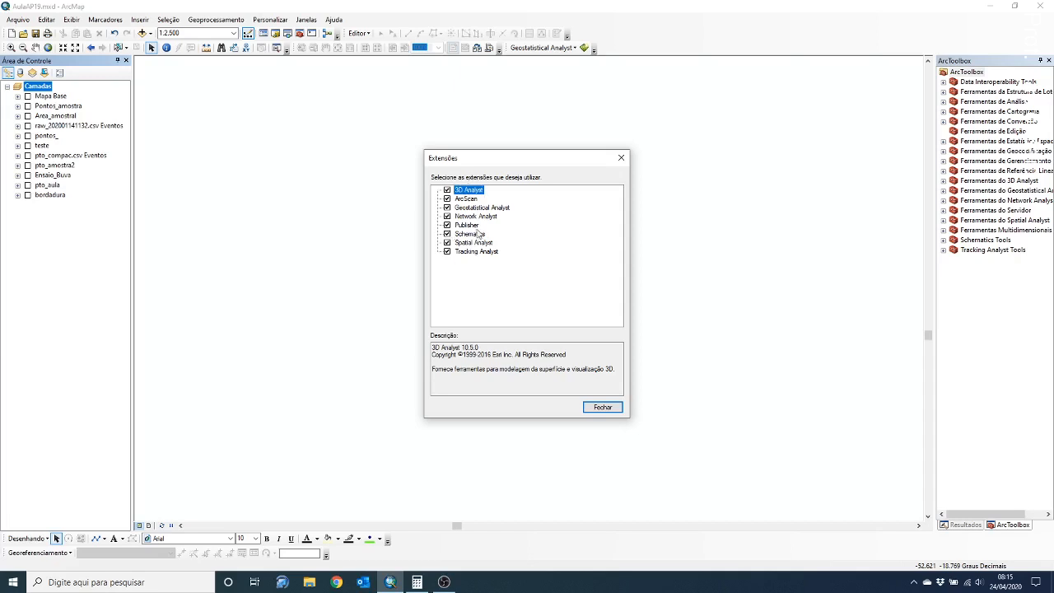
left_click(601, 407)
left_click(272, 20)
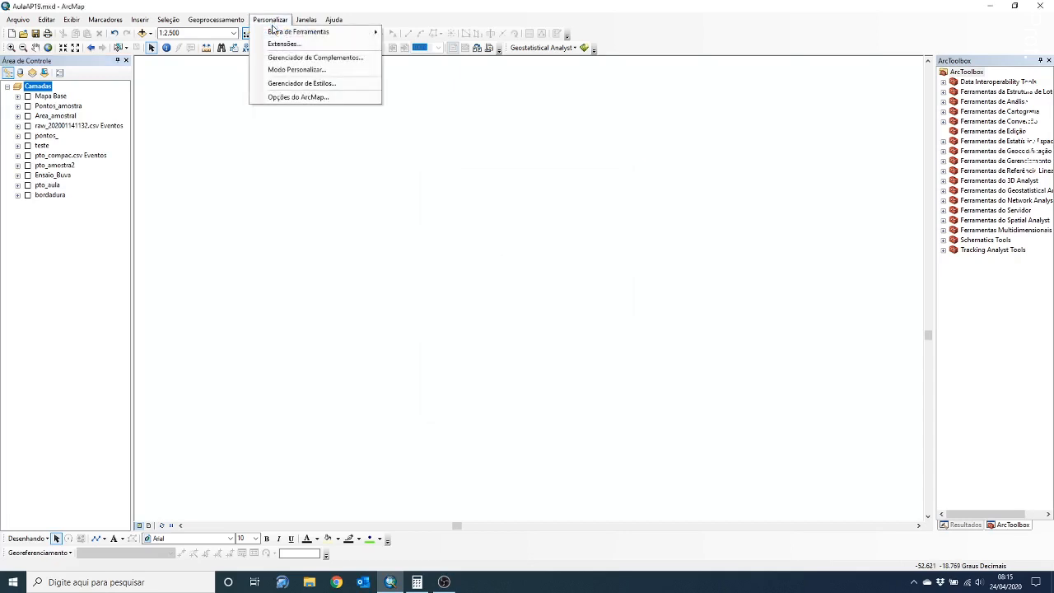
mouse_move(275, 33)
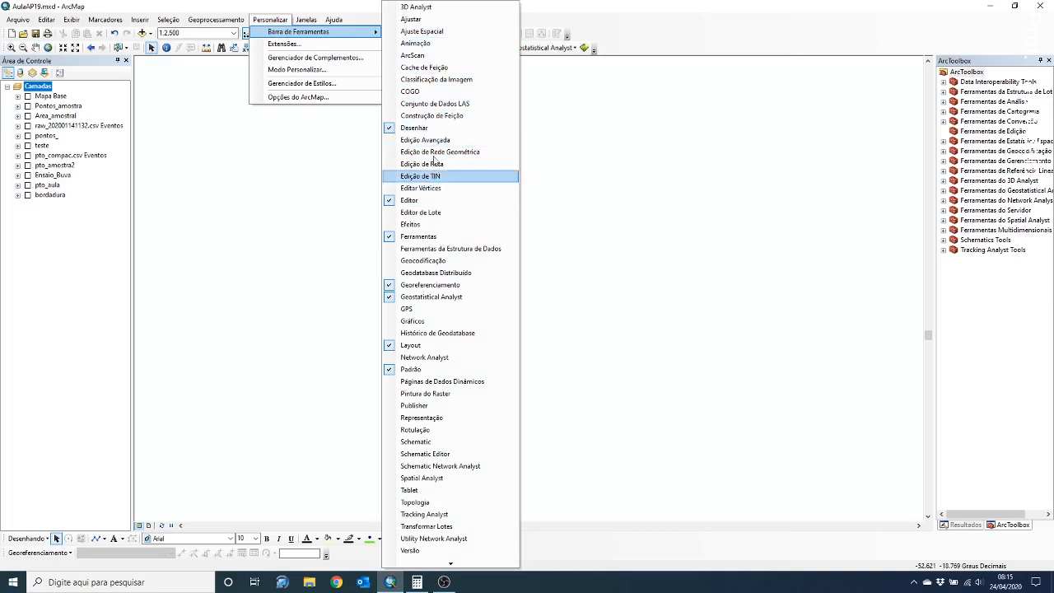
left_click(308, 198)
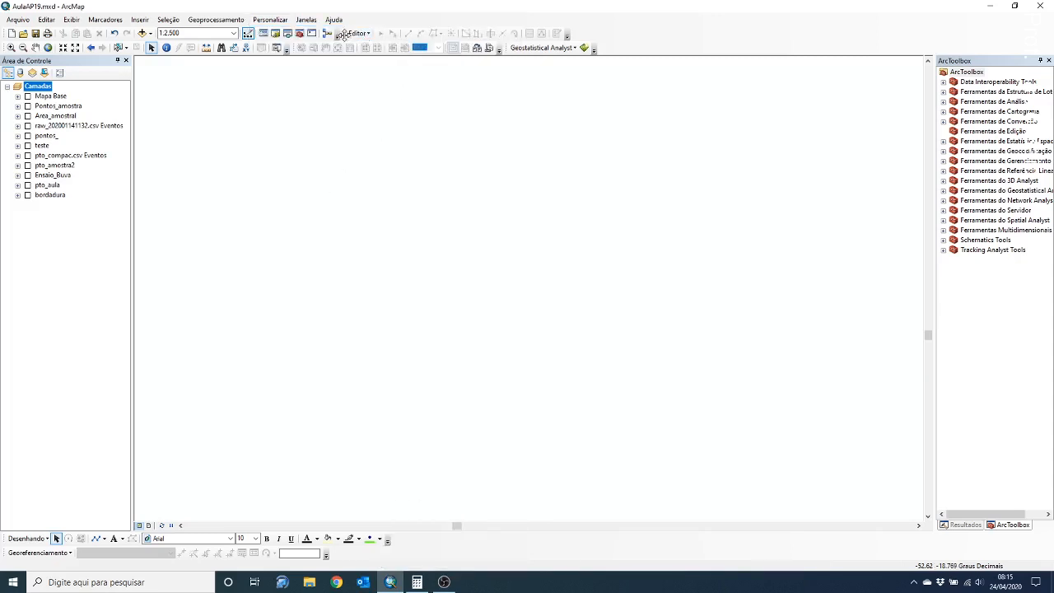
- Undock the Editor toolbar over the map and dock it back in its original place
left_click_drag(345, 33, 389, 112)
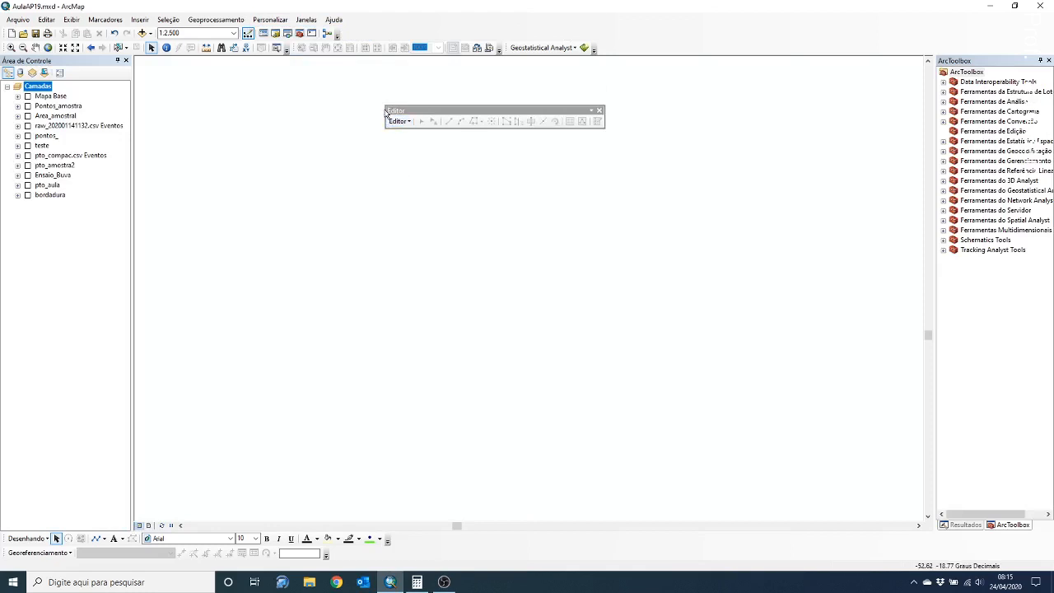
left_click_drag(389, 113, 345, 33)
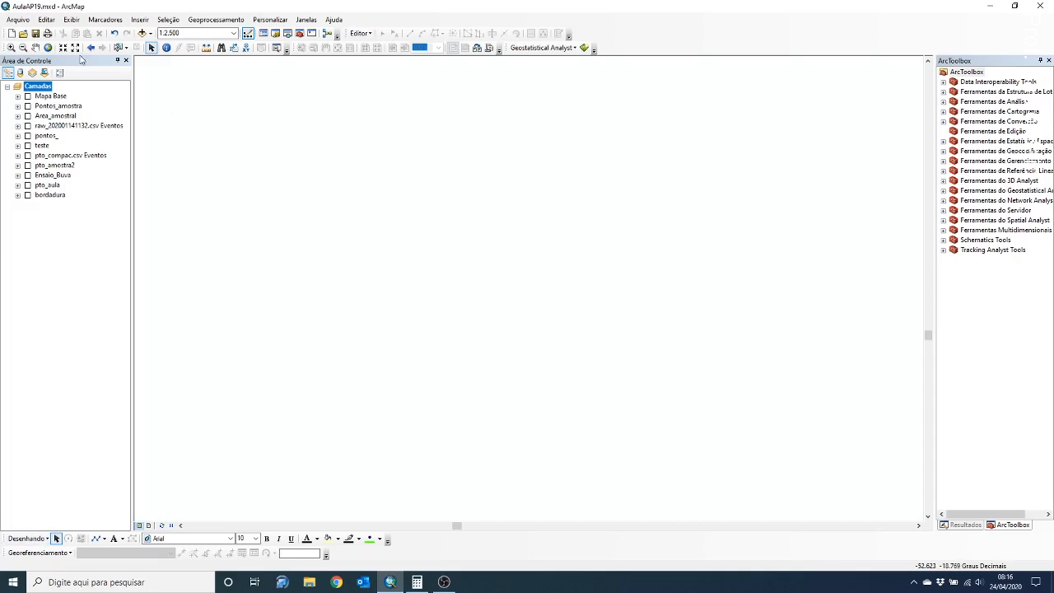
left_click(19, 19)
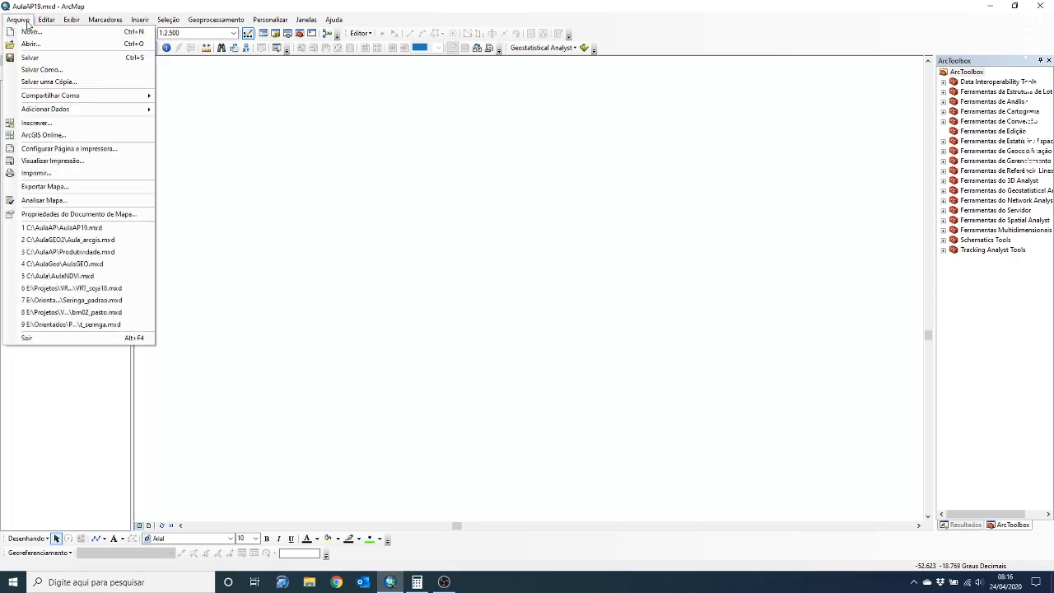
mouse_move(50, 109)
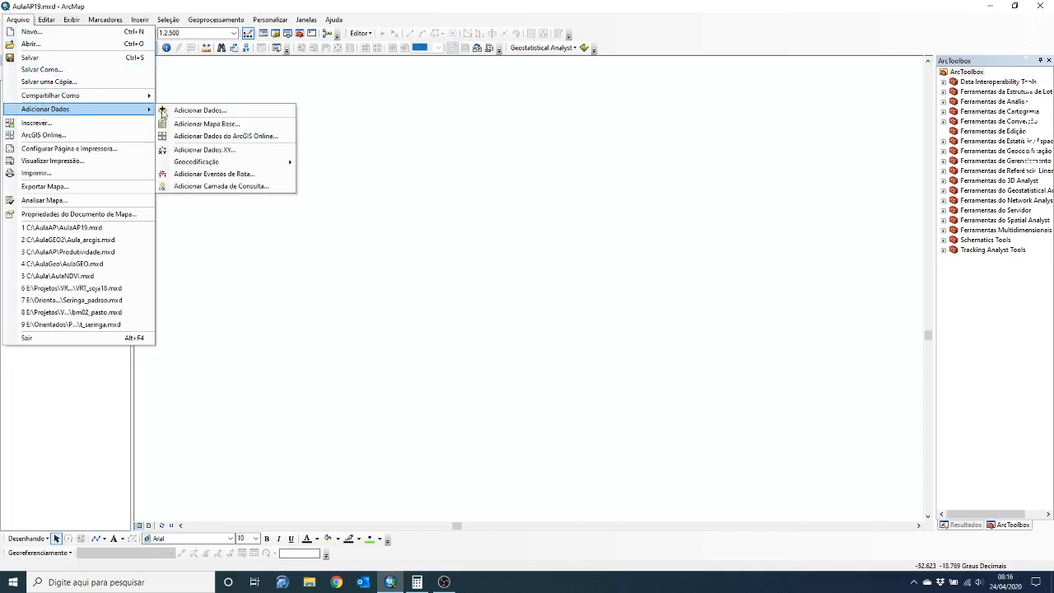
left_click(232, 126)
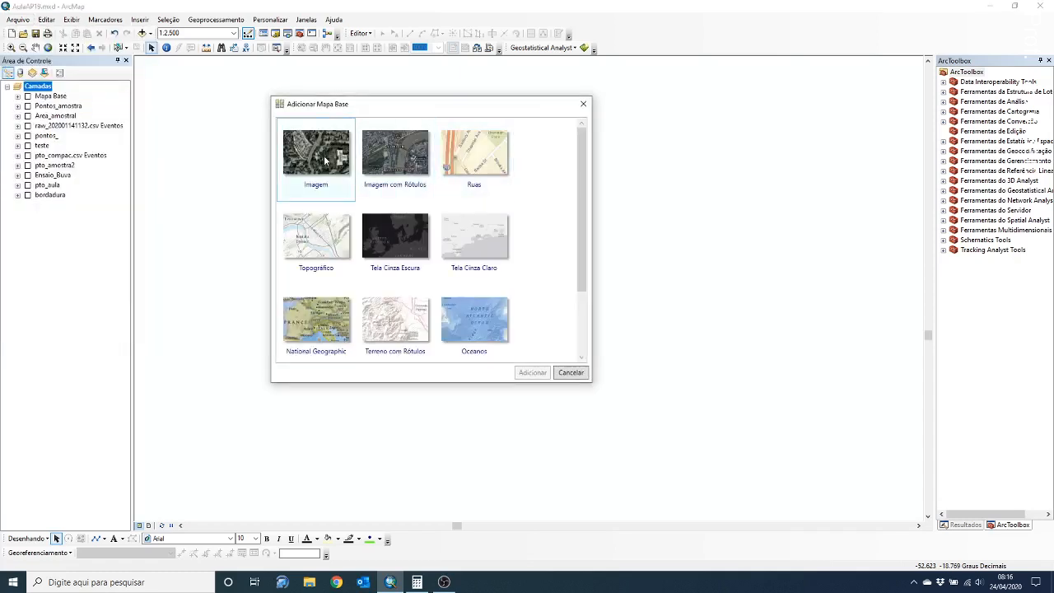
left_click(326, 160)
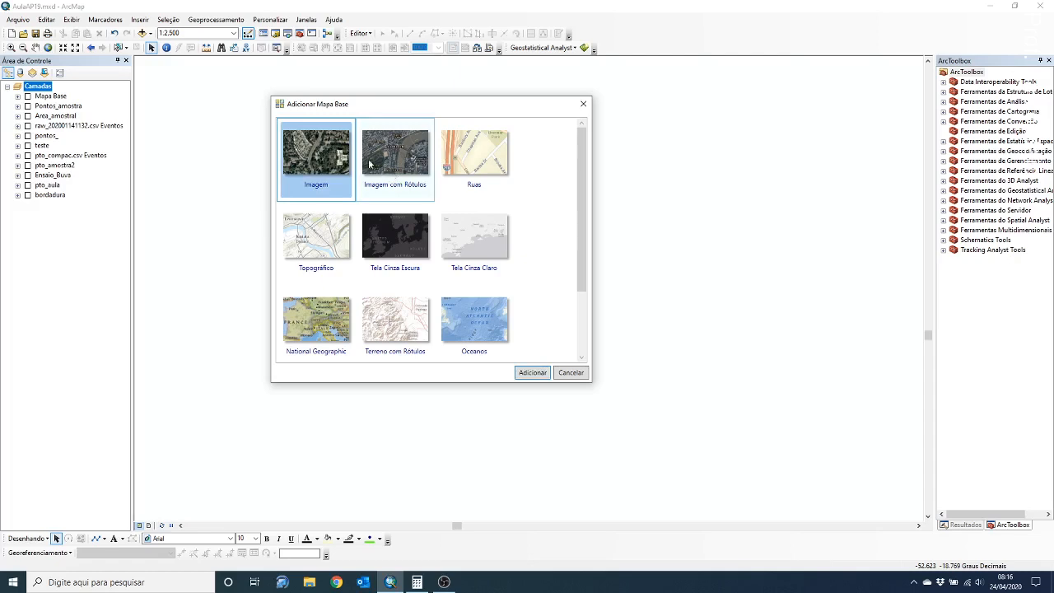
left_click(568, 375)
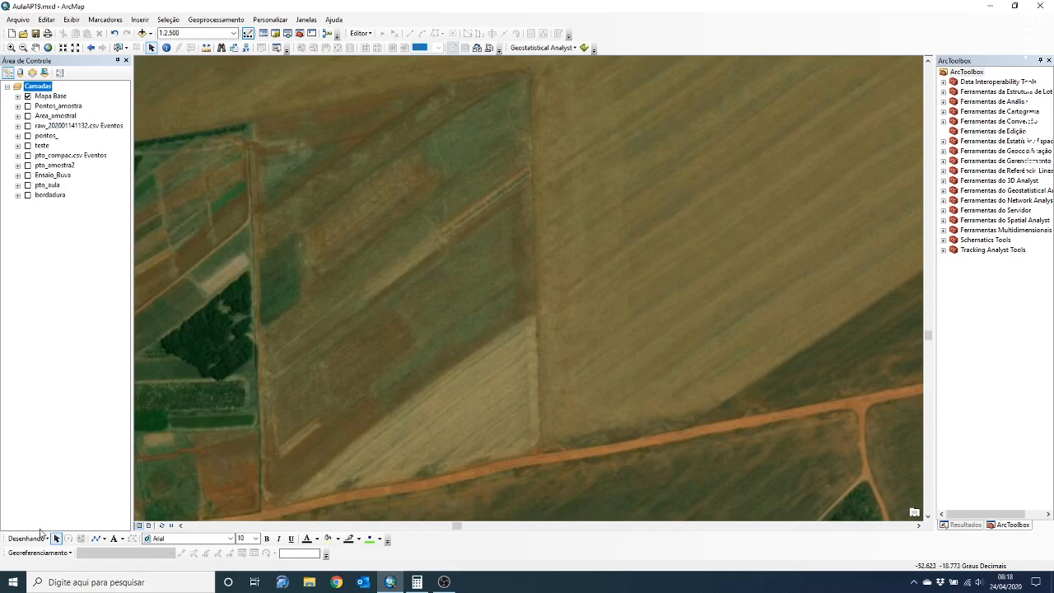
- Draw a five-vertex polygon graphic around the field between the western track and the dirt road, following its boundaries on the imagery
left_click(105, 539)
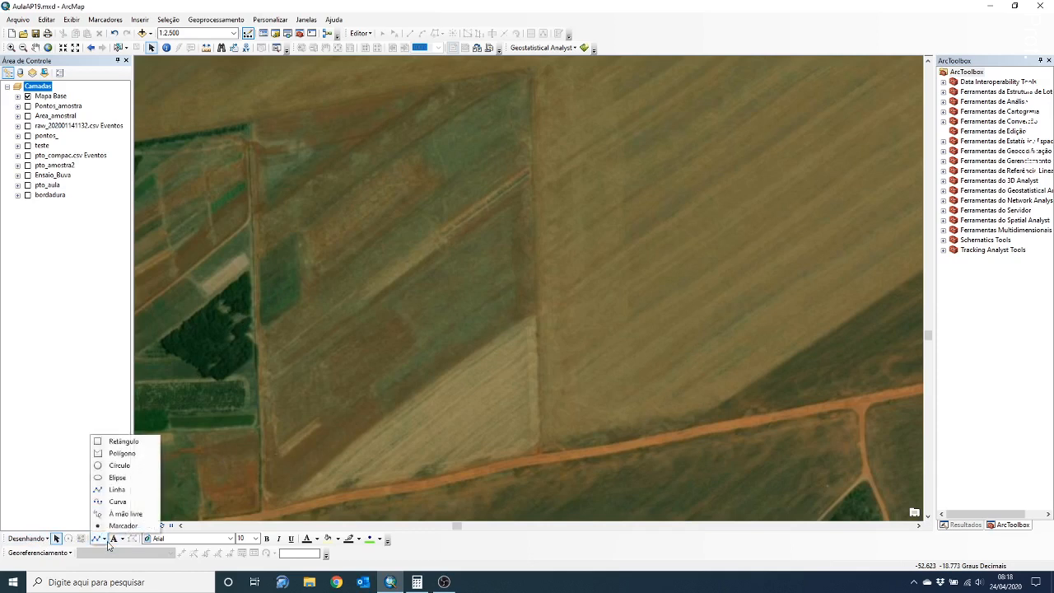
left_click(121, 453)
left_click(254, 120)
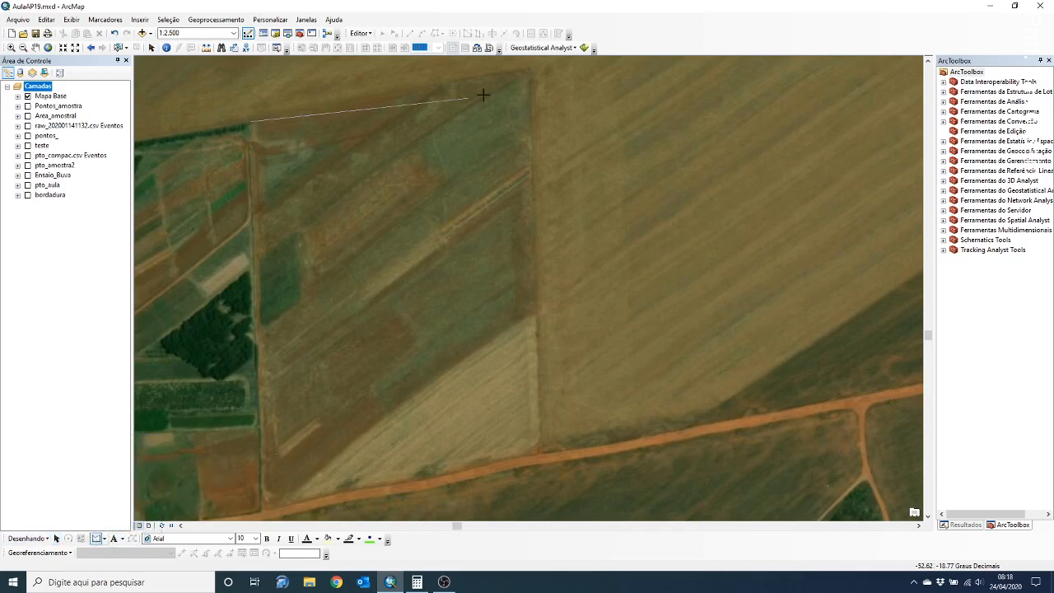
left_click(530, 71)
left_click(541, 452)
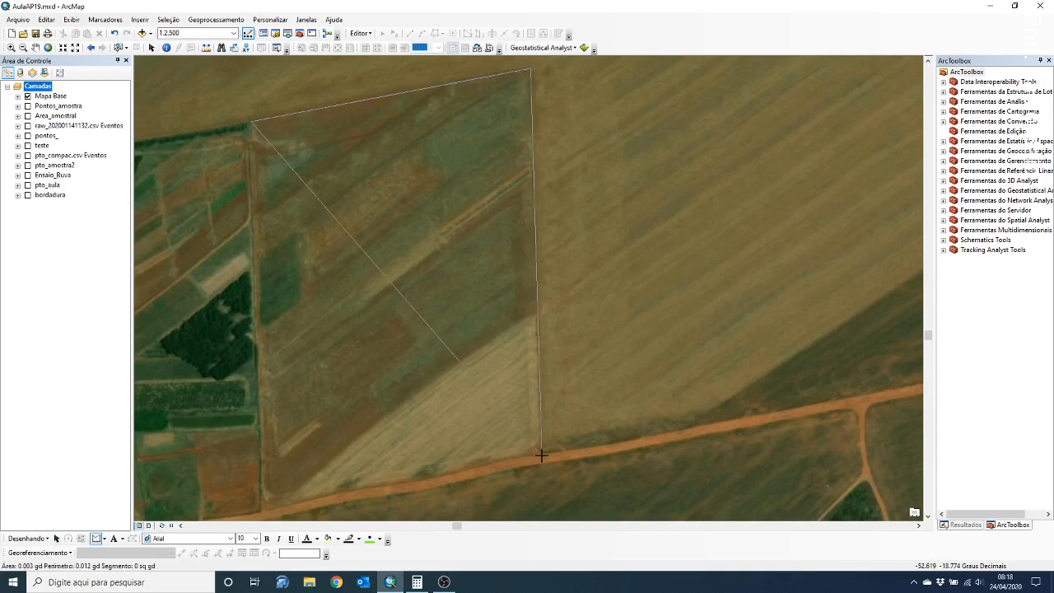
left_click(434, 487)
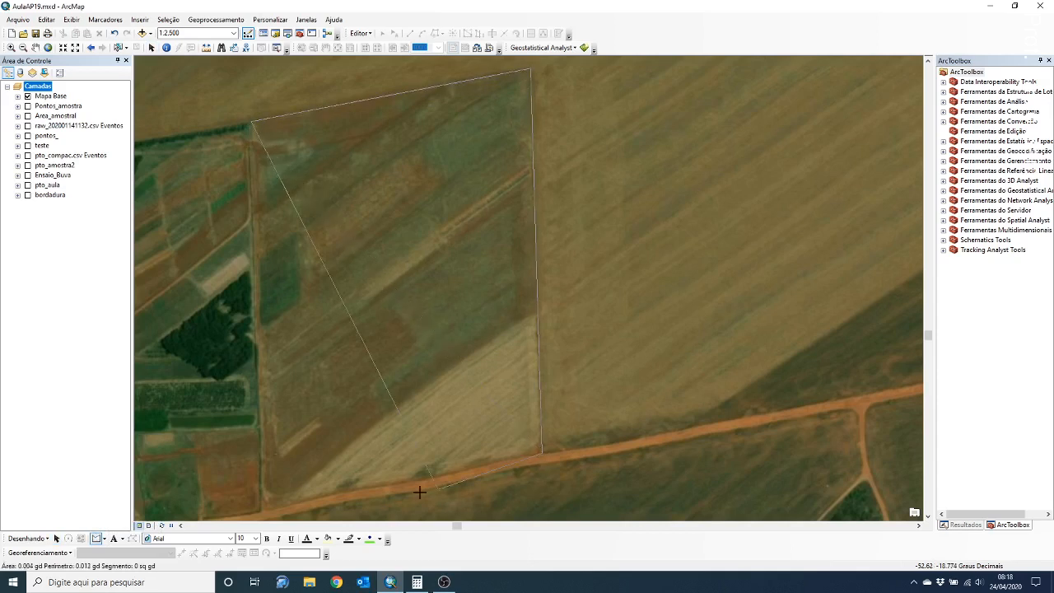
double_click(265, 509)
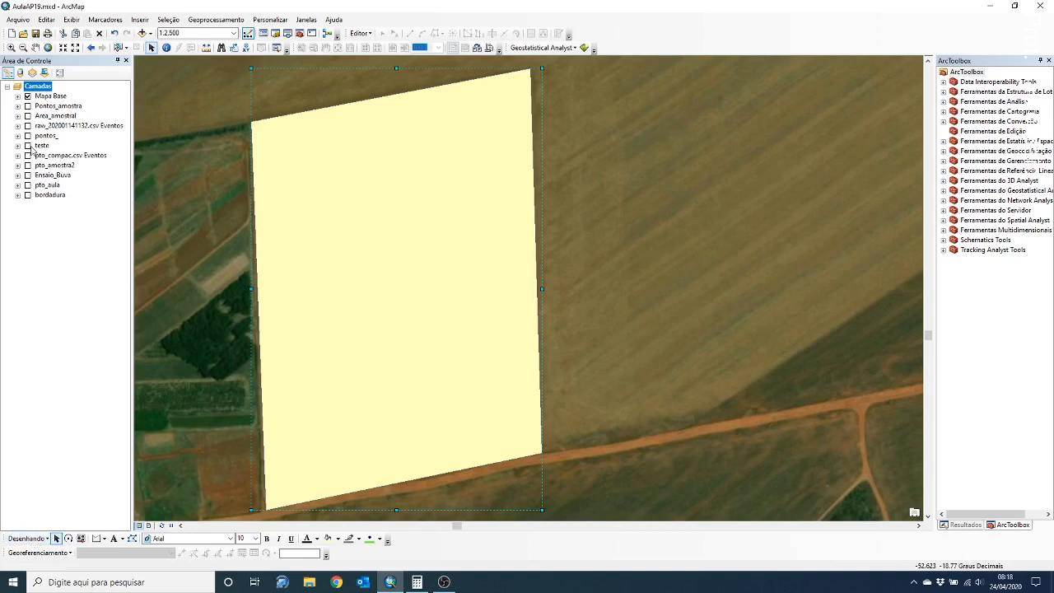
- Set up the conversion of the selected field polygon graphic to features, with talhao_ex.shp in the AulaAP folder as output
left_click(37, 540)
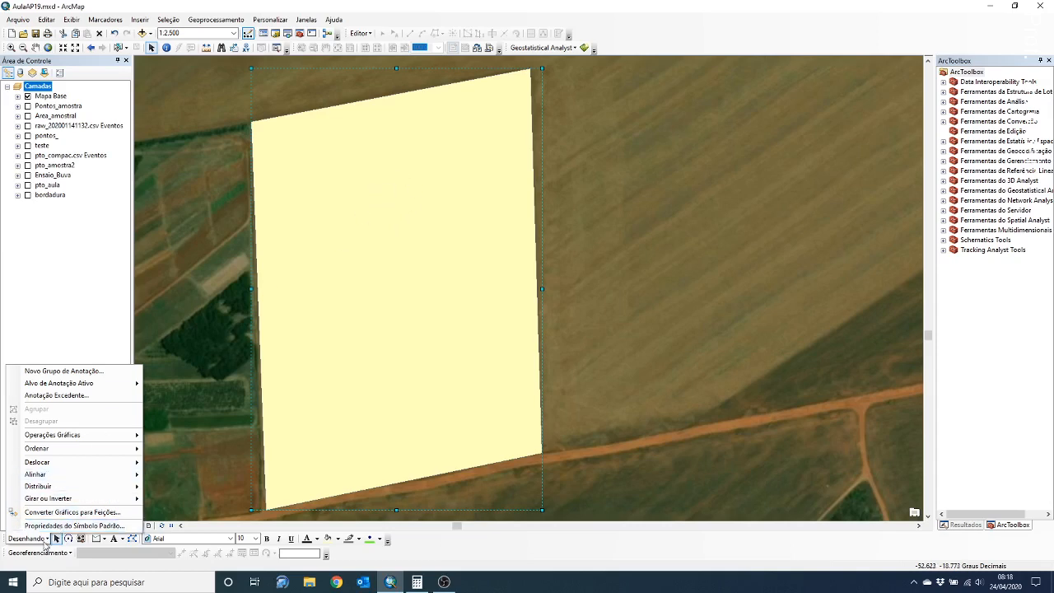
left_click(49, 514)
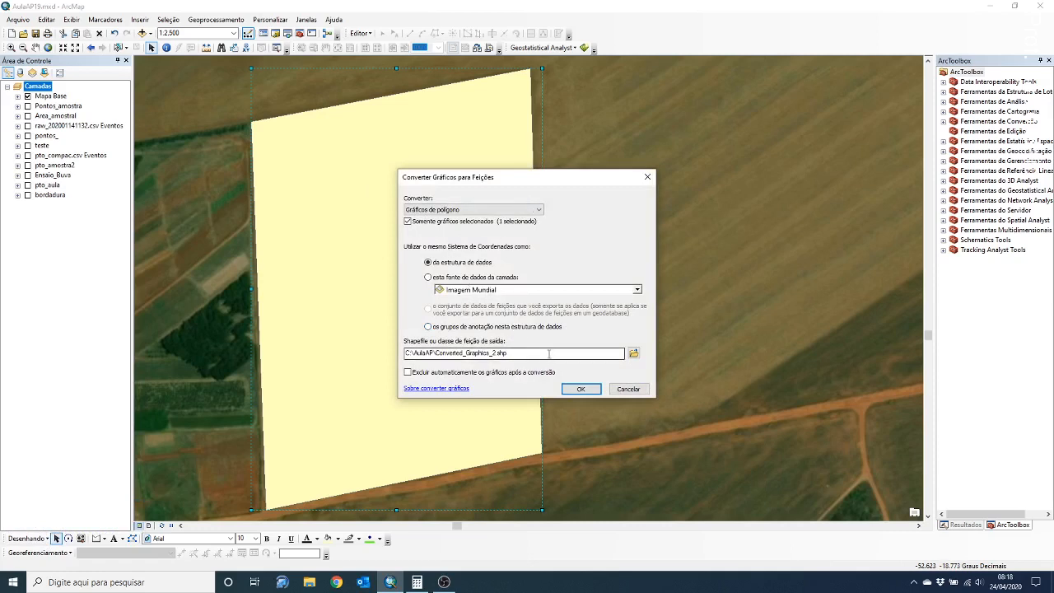
left_click(632, 354)
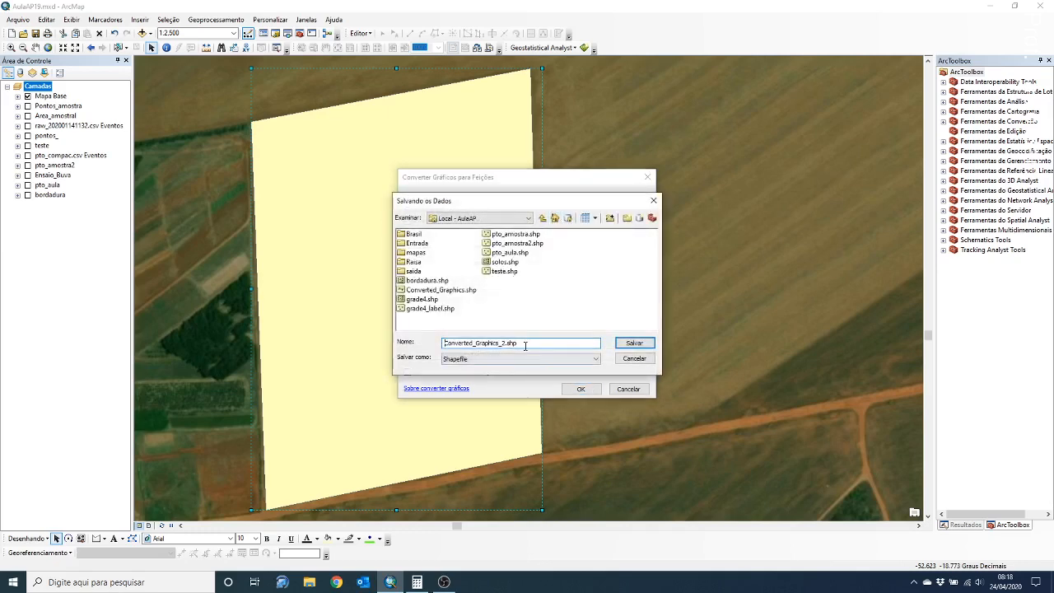
left_click_drag(517, 343, 430, 333)
type("talhao_ex")
left_click(633, 342)
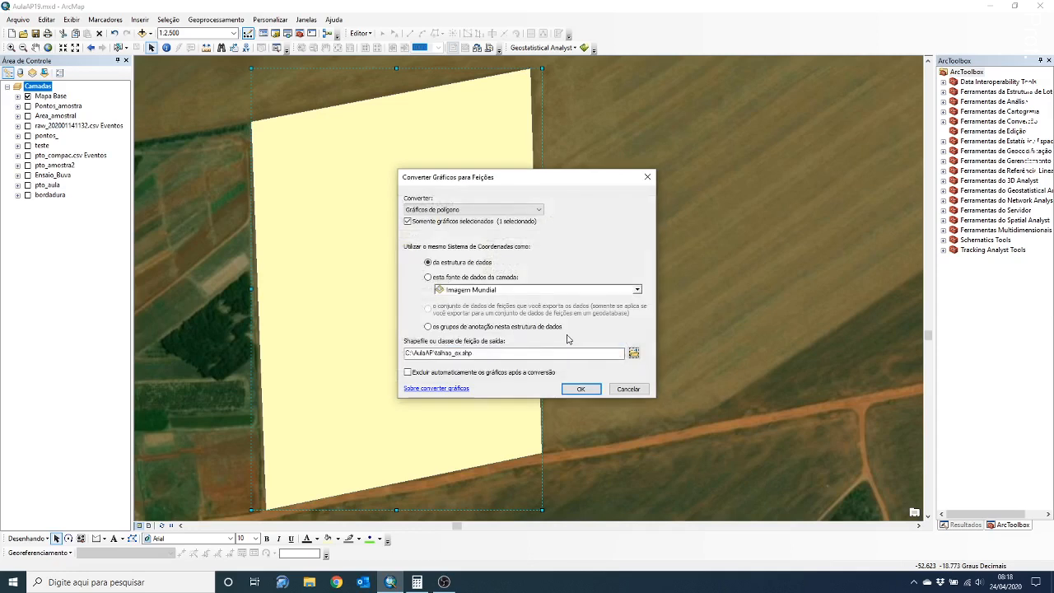
- Convert the graphic with automatic deletion after conversion, and add the exported data to the map as a layer
left_click(417, 375)
left_click(580, 390)
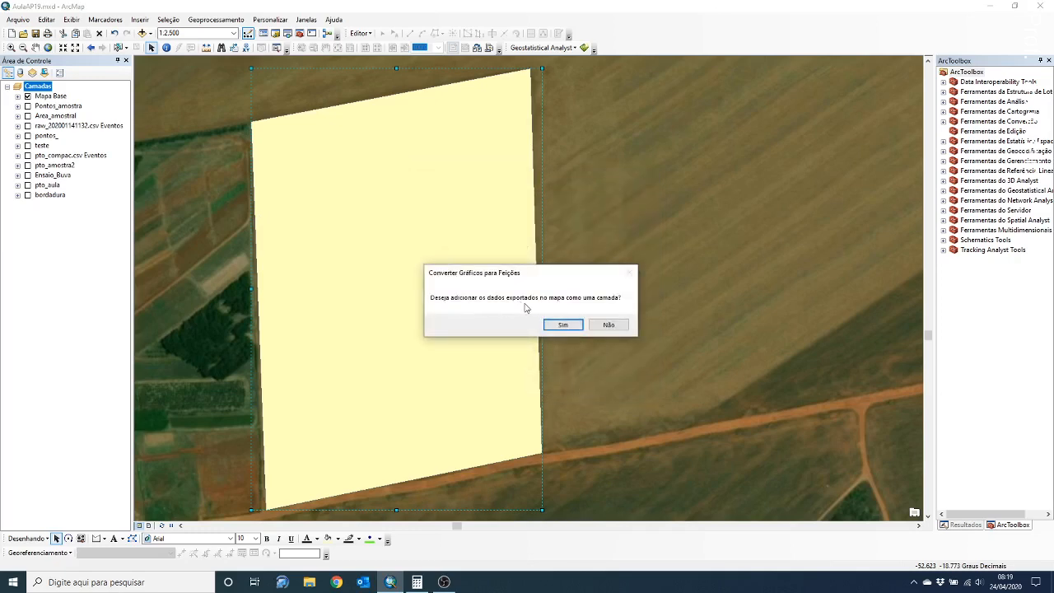
left_click(560, 325)
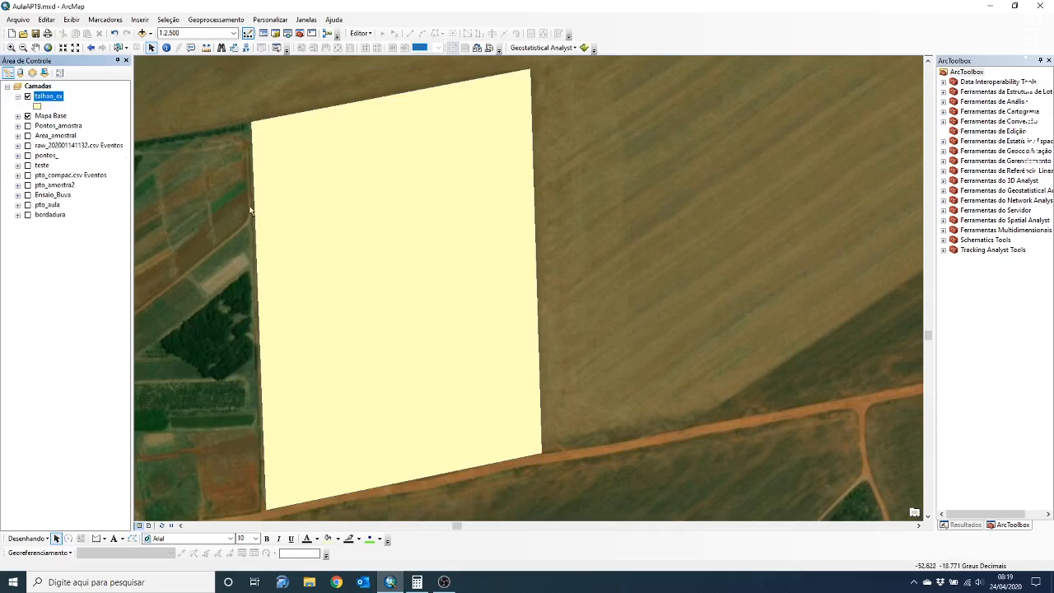
- Examine the attribute table of the talhao_ex layer and close it
right_click(54, 102)
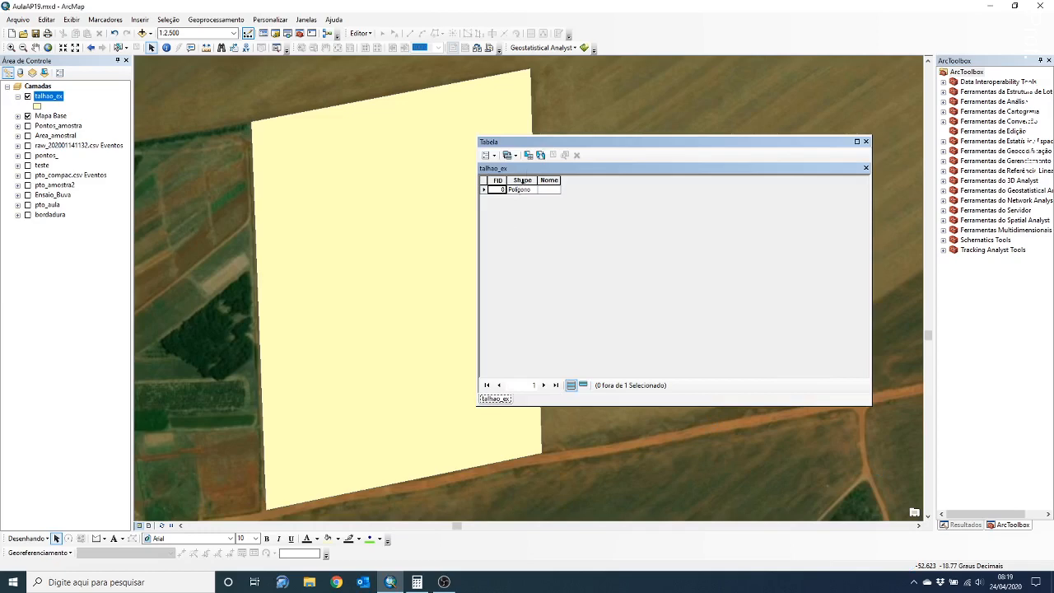
left_click(864, 142)
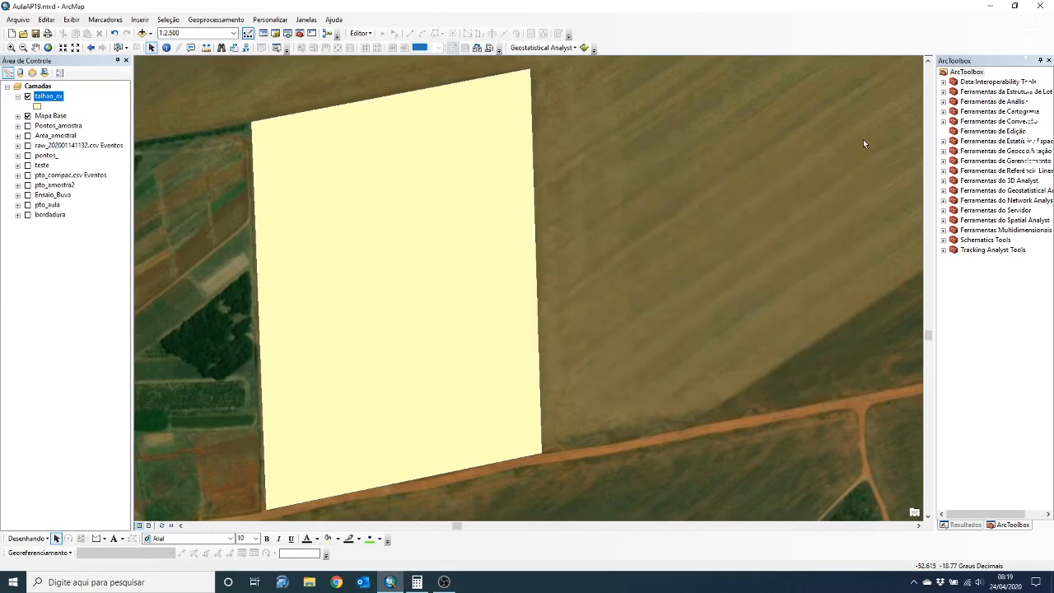
left_click(38, 106)
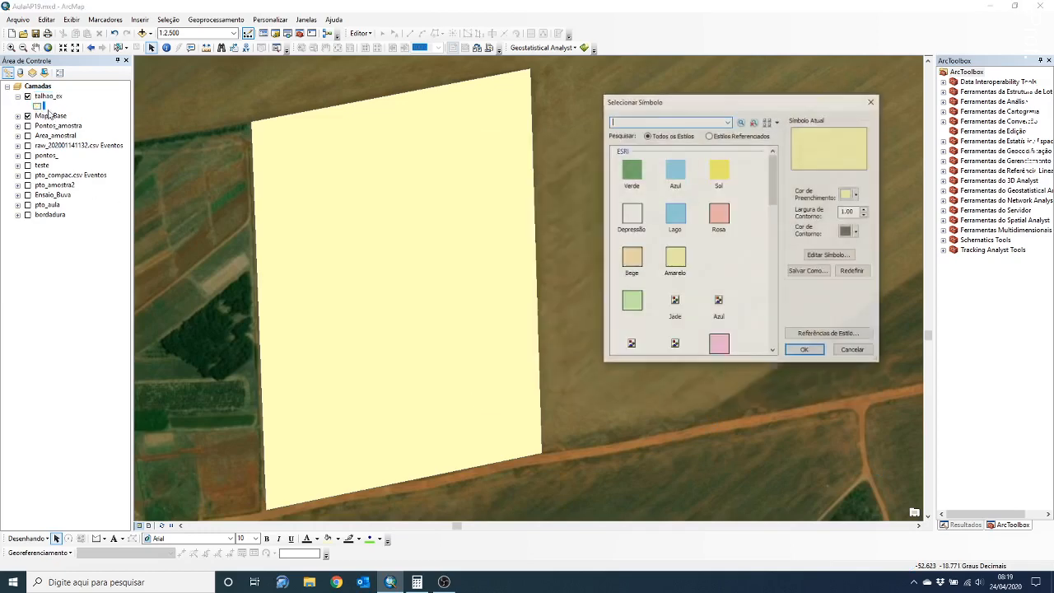
left_click(633, 226)
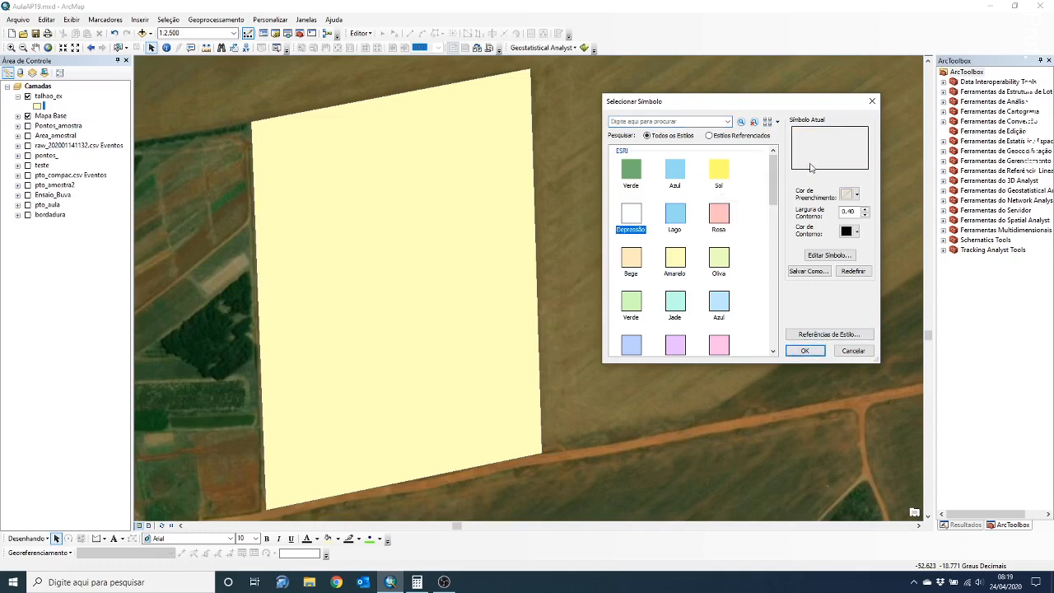
left_click(853, 350)
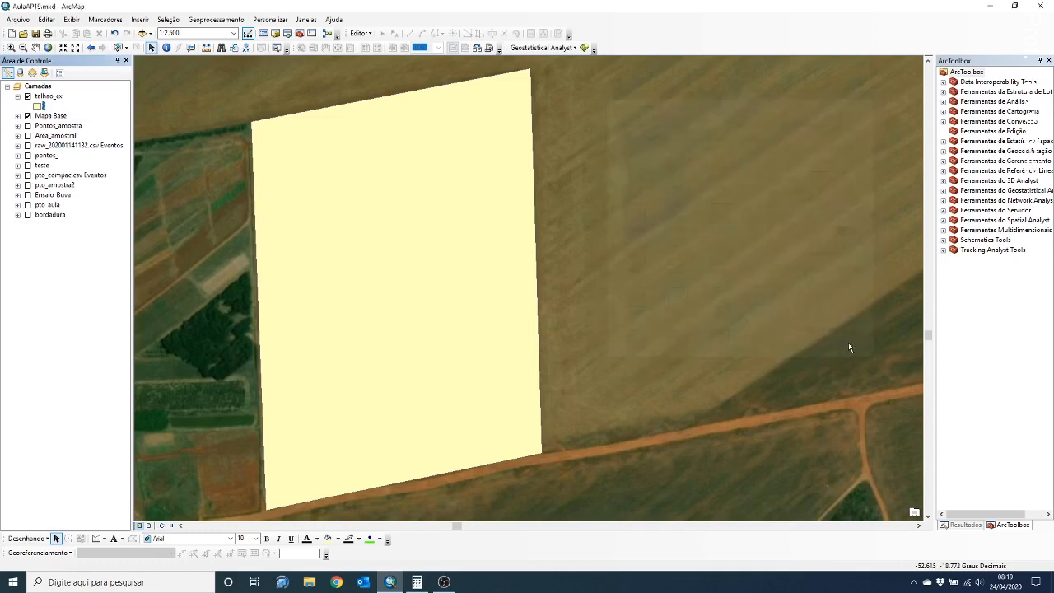
- Apply the unfilled, outline-only Depressão symbol to the talhao_ex layer
left_click(38, 107)
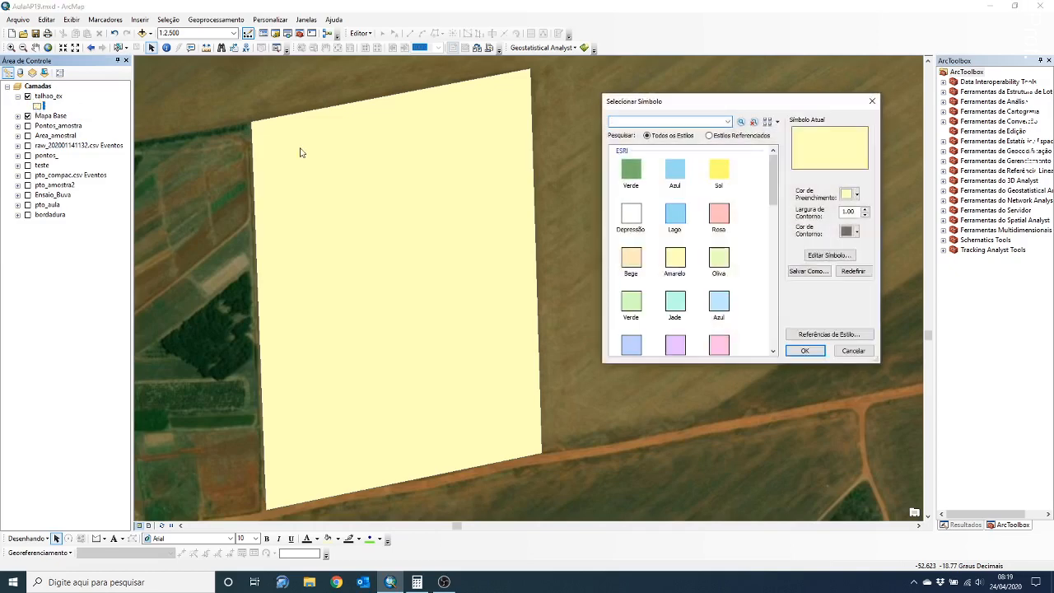
double_click(632, 215)
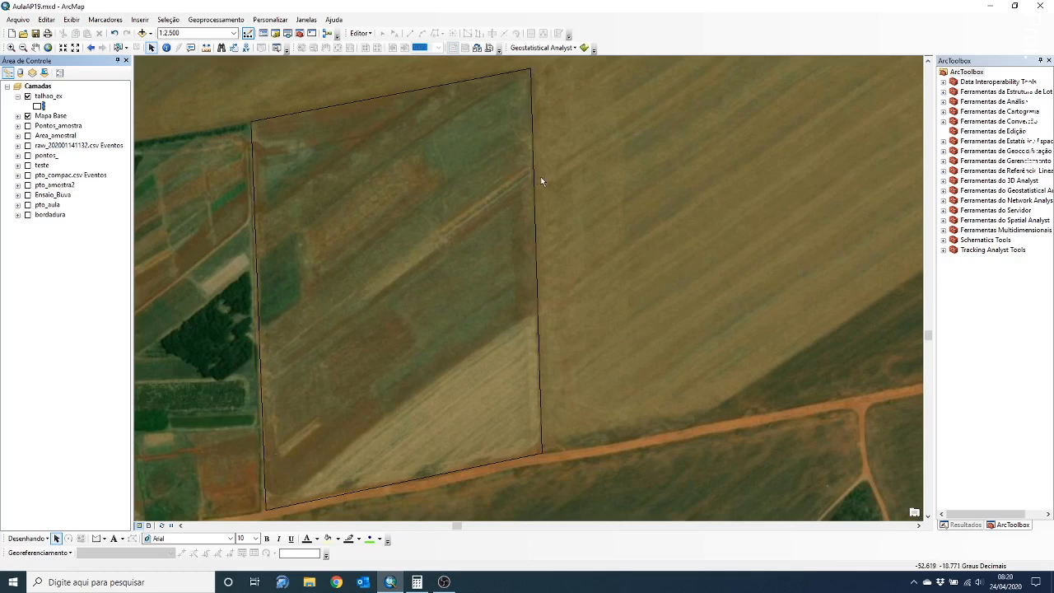
- Draw a straight line graphic diagonally across the field, extending past both side boundaries, and shift it slightly upward
left_click(107, 539)
left_click(123, 490)
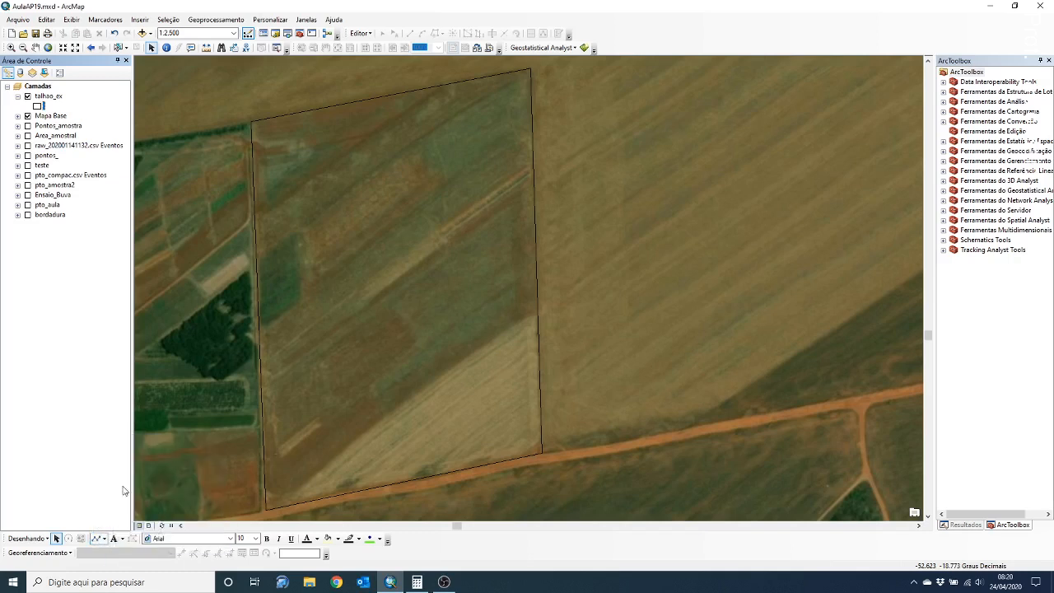
left_click(656, 103)
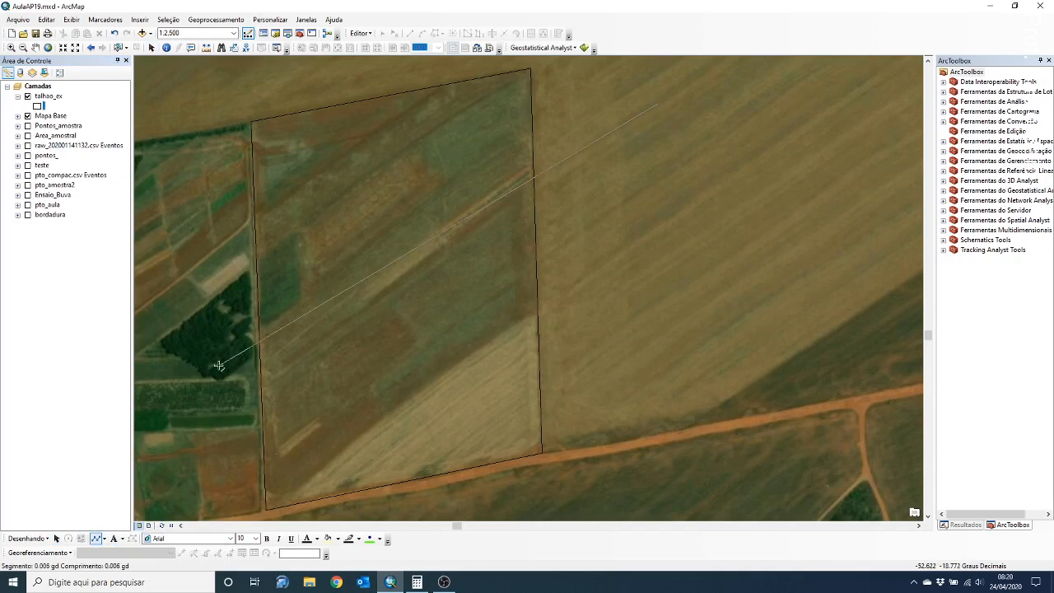
double_click(149, 492)
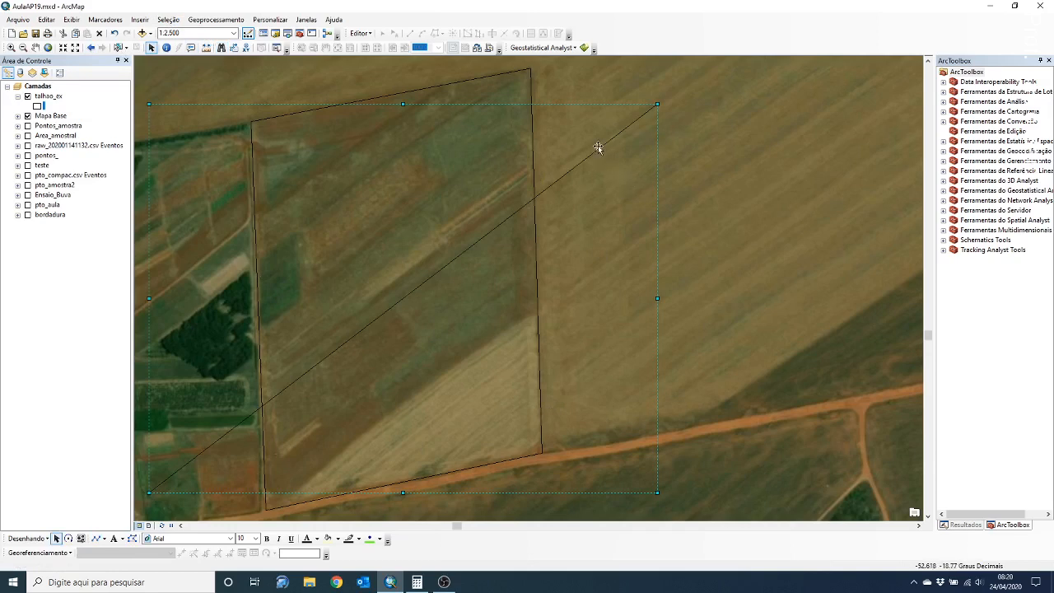
left_click_drag(600, 148, 602, 132)
left_click(102, 539)
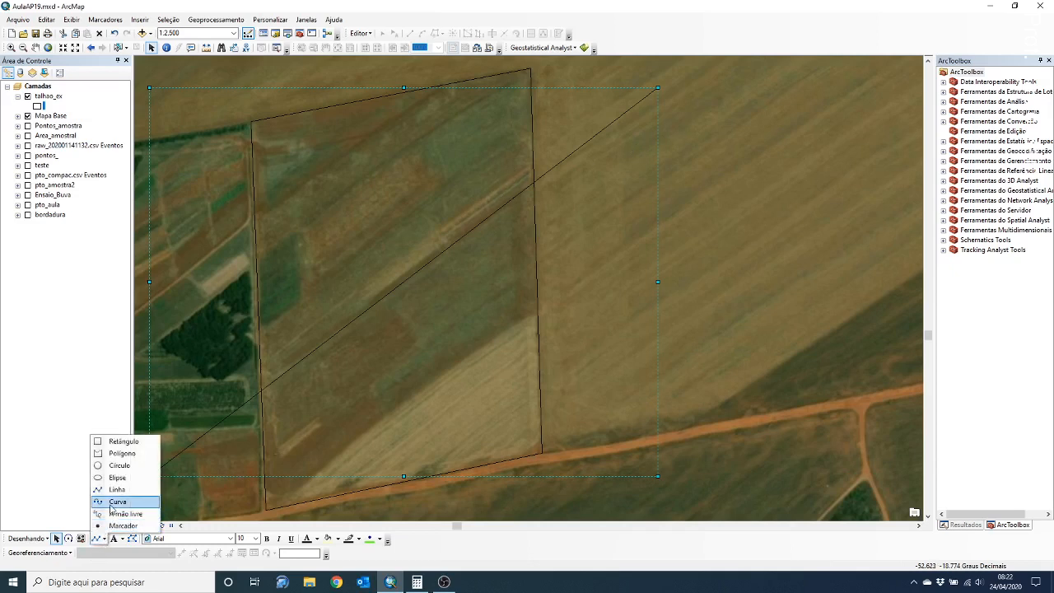
left_click(112, 504)
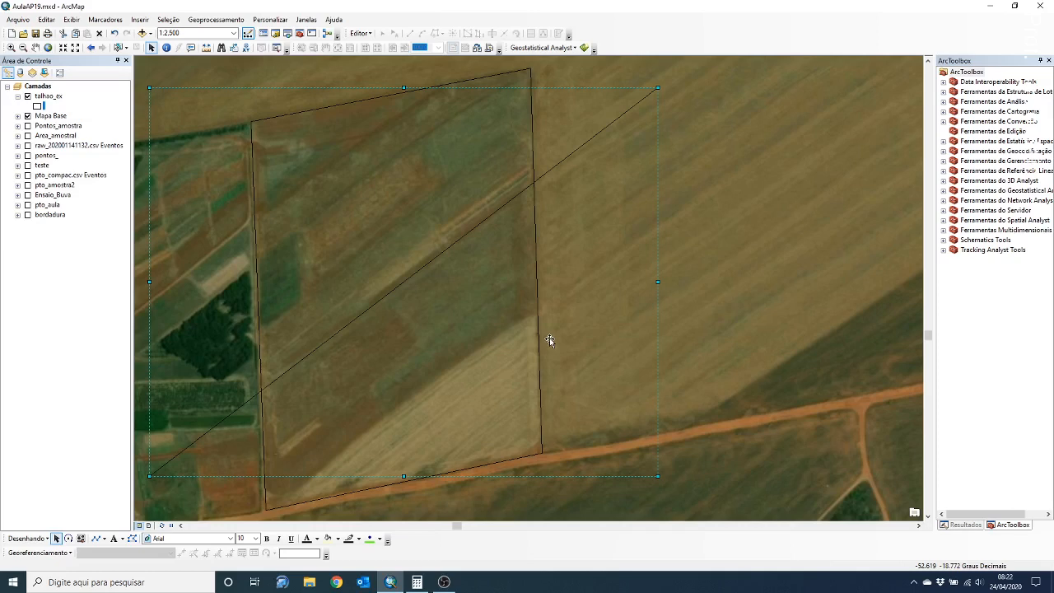
- Set up the conversion of the selected line graphic to features, with the shapefile plano pulverizacao.shp in the AulaAP folder as output
left_click(35, 539)
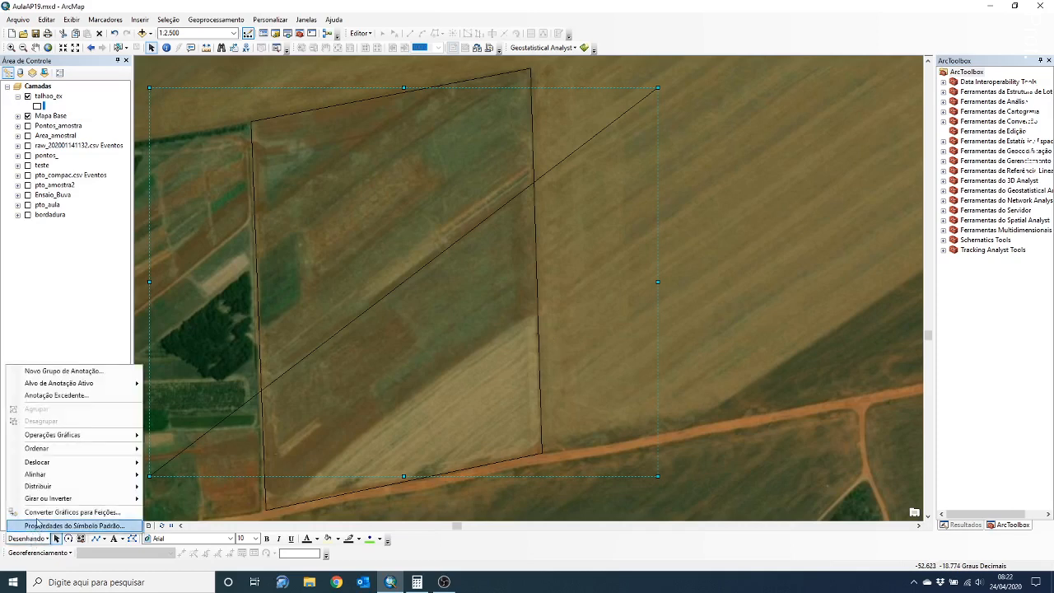
left_click(38, 512)
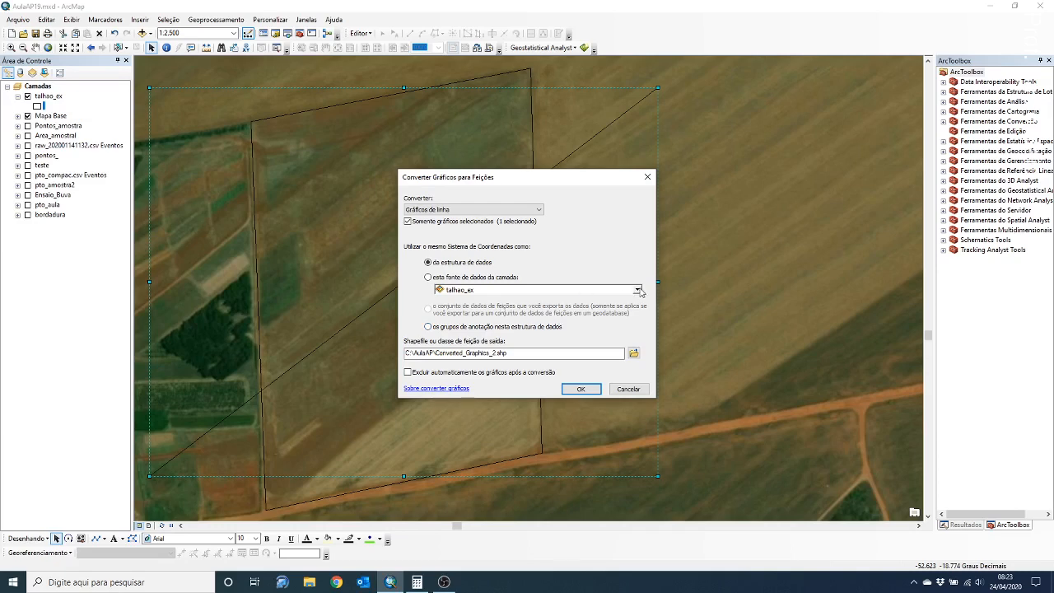
left_click(633, 353)
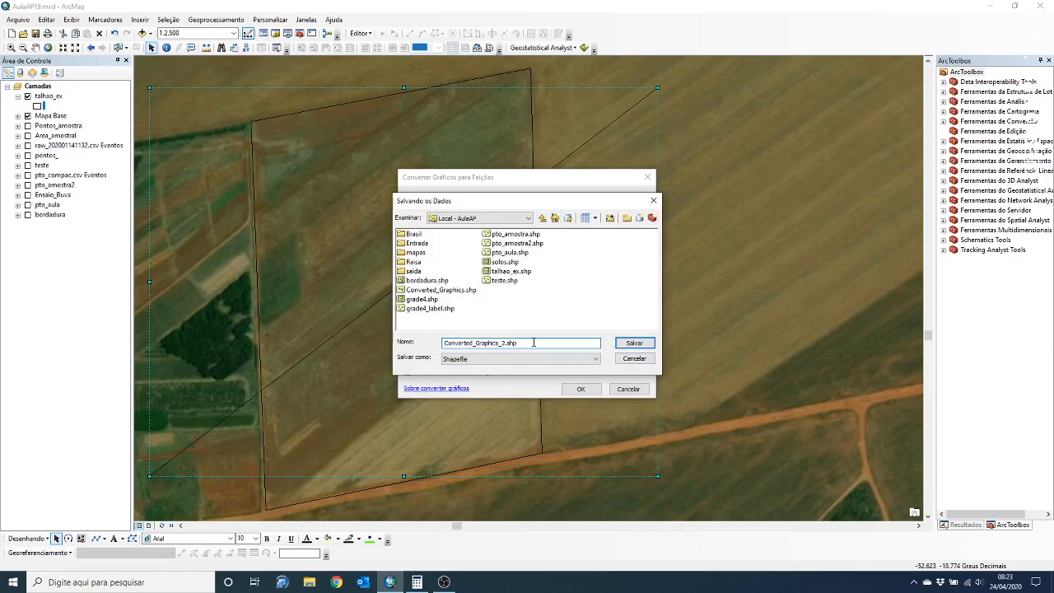
left_click_drag(533, 342, 368, 330)
type("plano")
type(" pulverizaç")
type("ão")
left_click(474, 359)
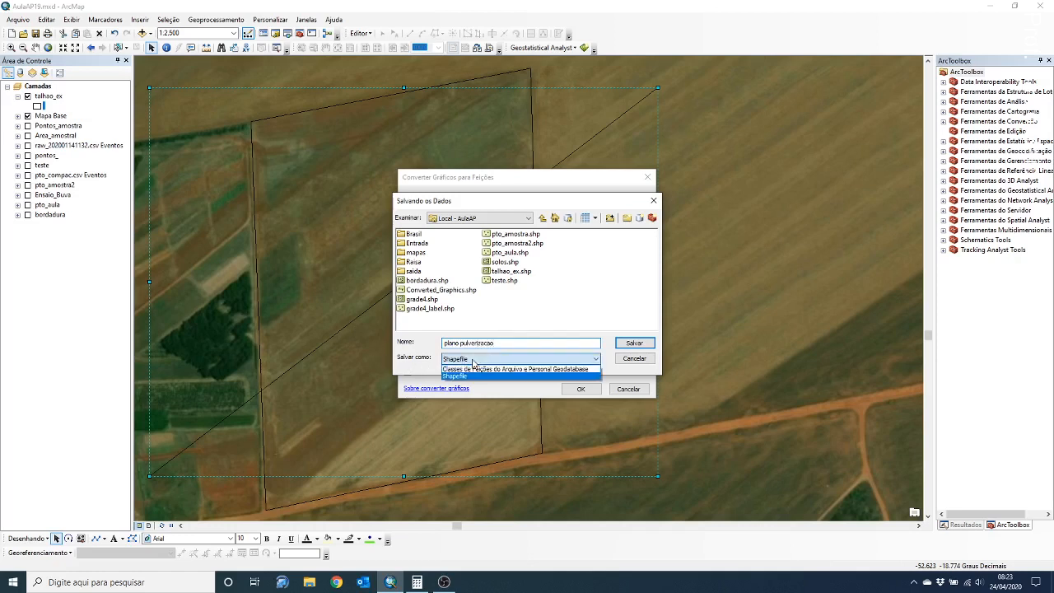
left_click(472, 375)
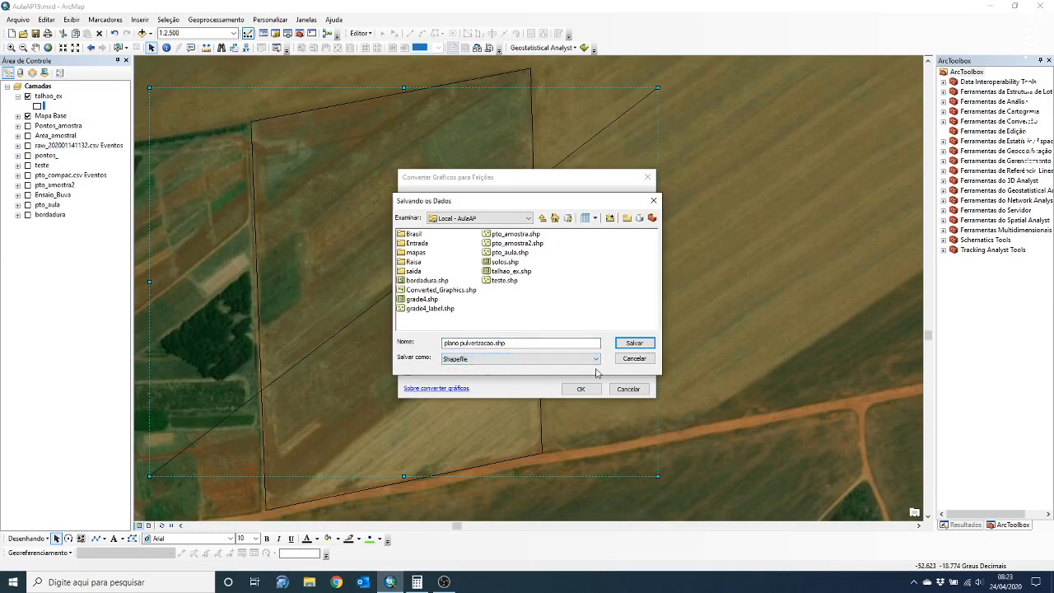
left_click(634, 344)
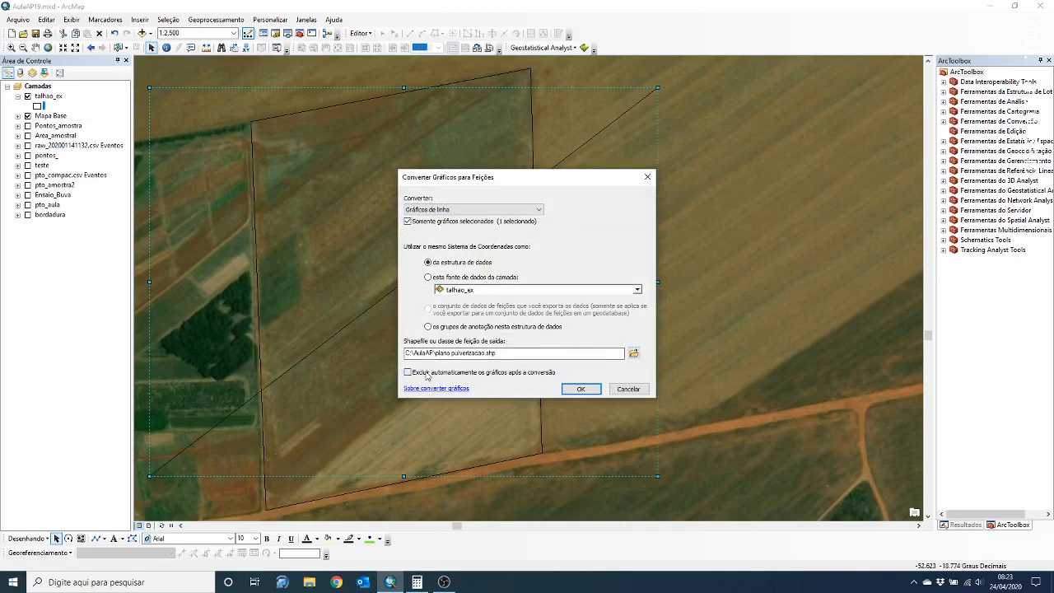
- Convert the line graphic with automatic deletion after conversion, and add the exported data to the map as a layer
left_click(426, 373)
left_click(580, 388)
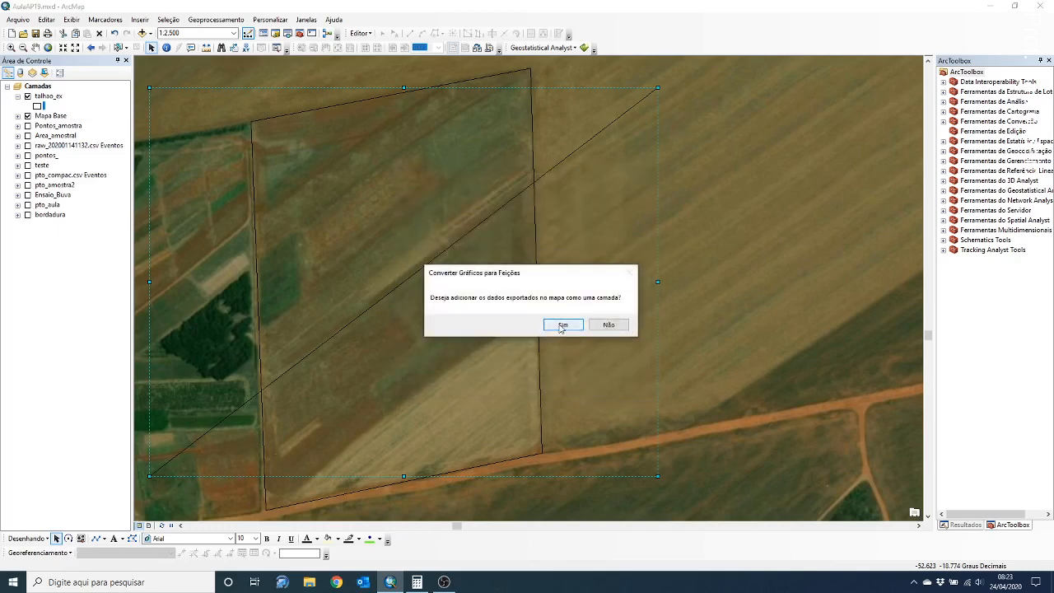
left_click(559, 323)
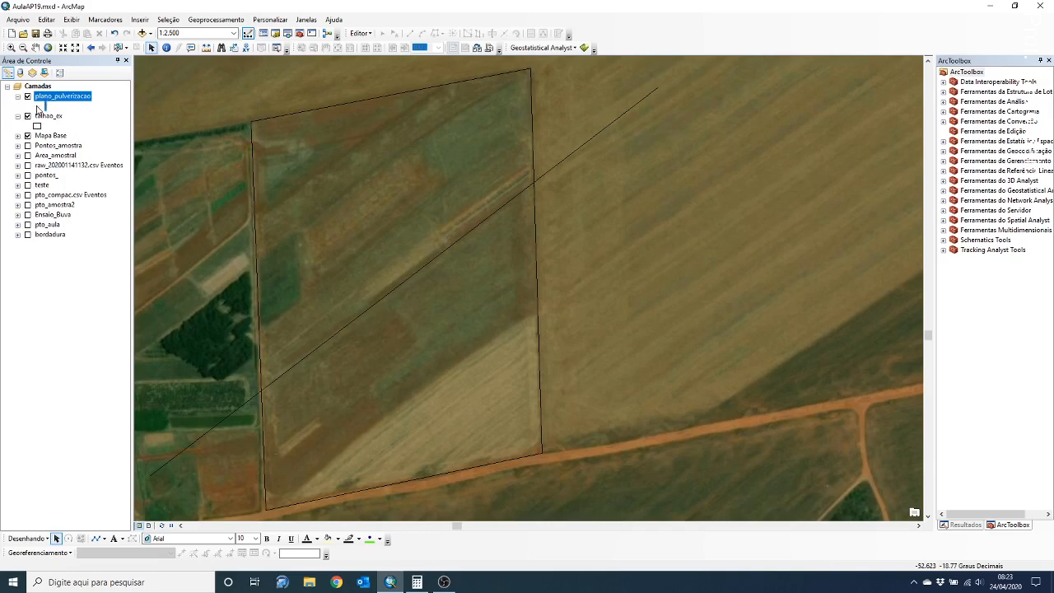
- Apply the red Rampa de Rodovia line symbol to the plano_pulverizacao layer
left_click(38, 105)
left_click(669, 178)
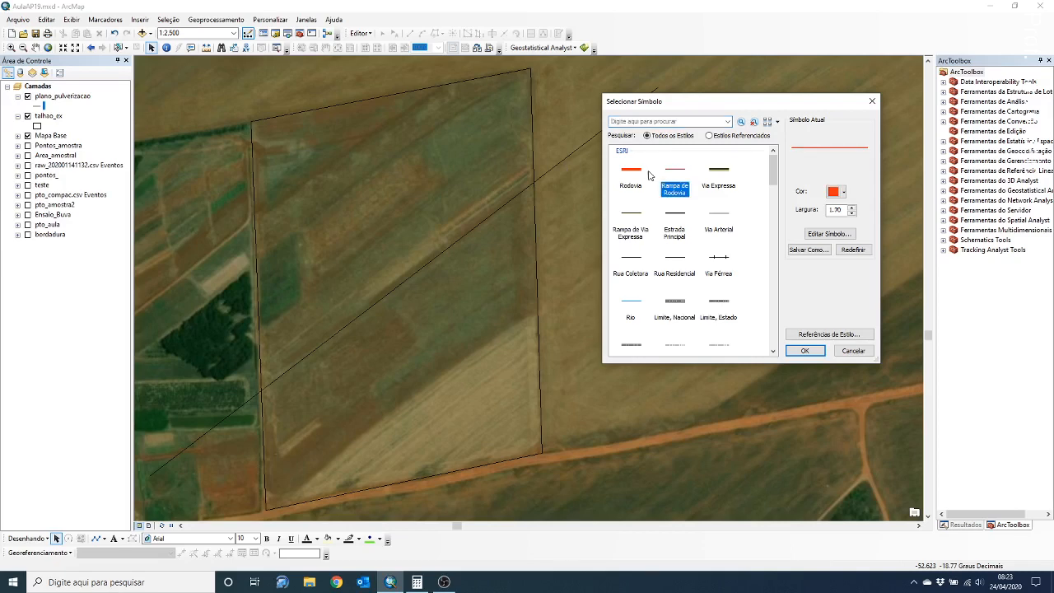
left_click(806, 351)
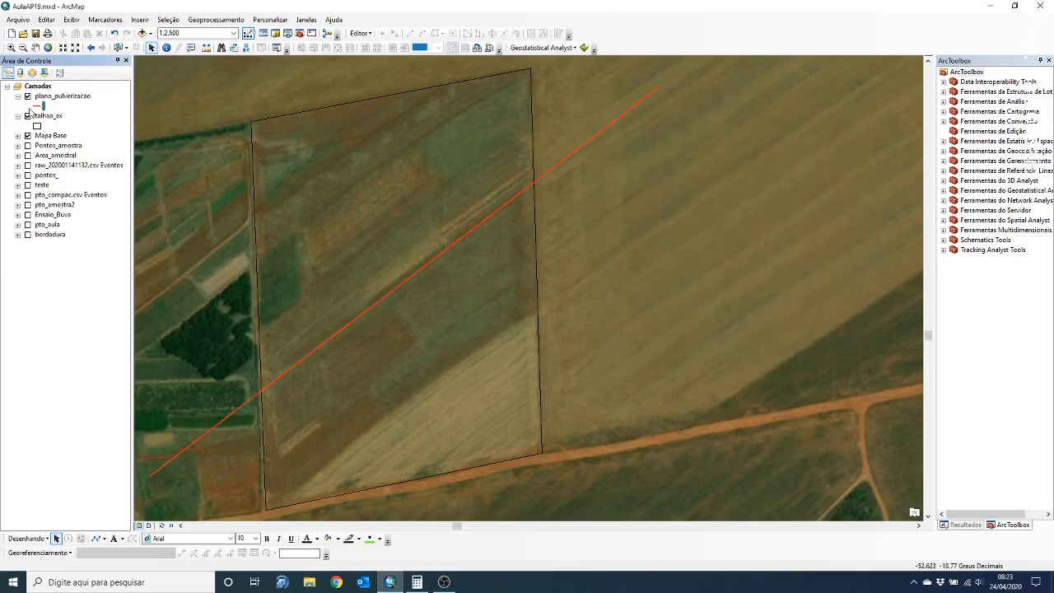
- Change the line colour of the plano_pulverizacao layer to blue
left_click(38, 106)
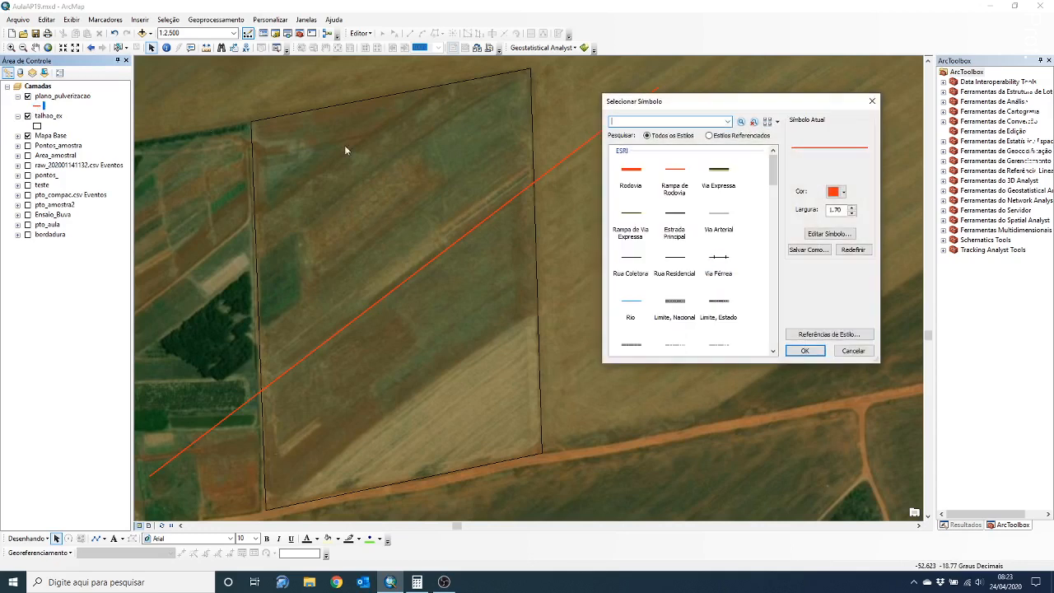
left_click(843, 192)
left_click(843, 192)
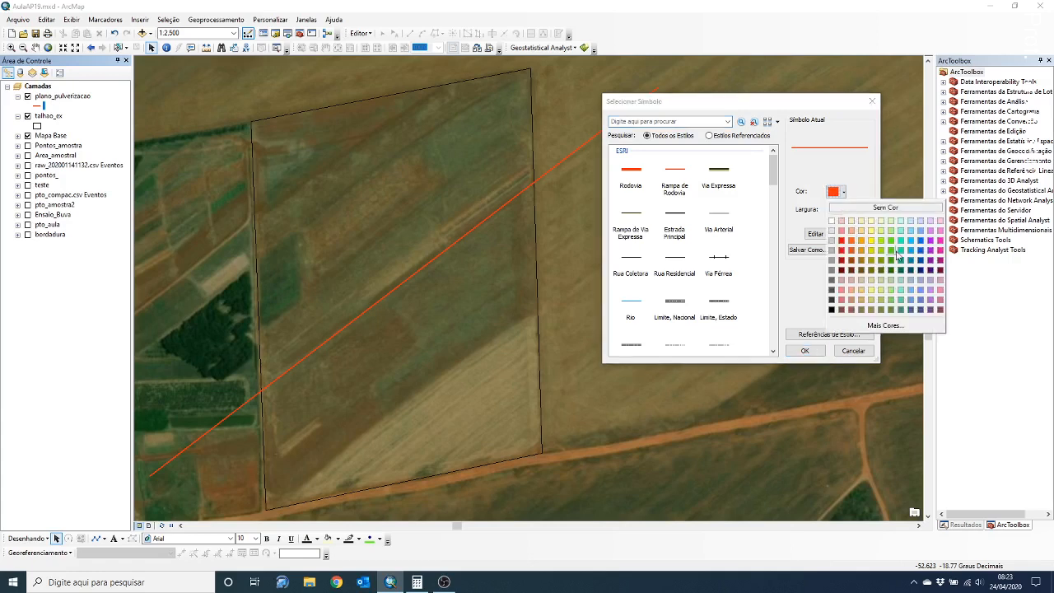
left_click(919, 241)
left_click(805, 352)
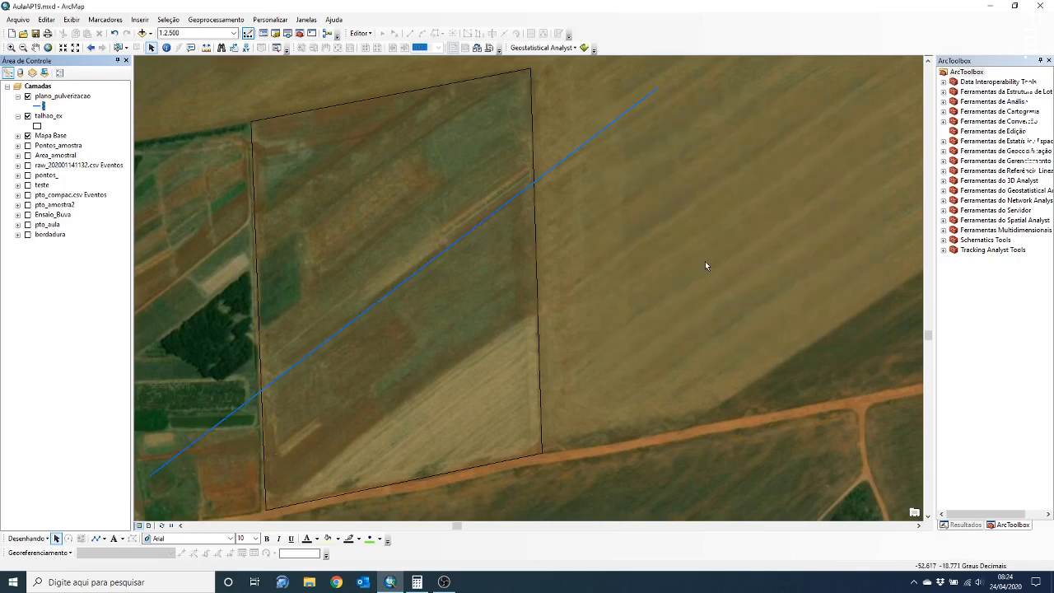
- Switch the plano_pulverizacao layer back to the red Rampa de Rodovia symbol
left_click(38, 105)
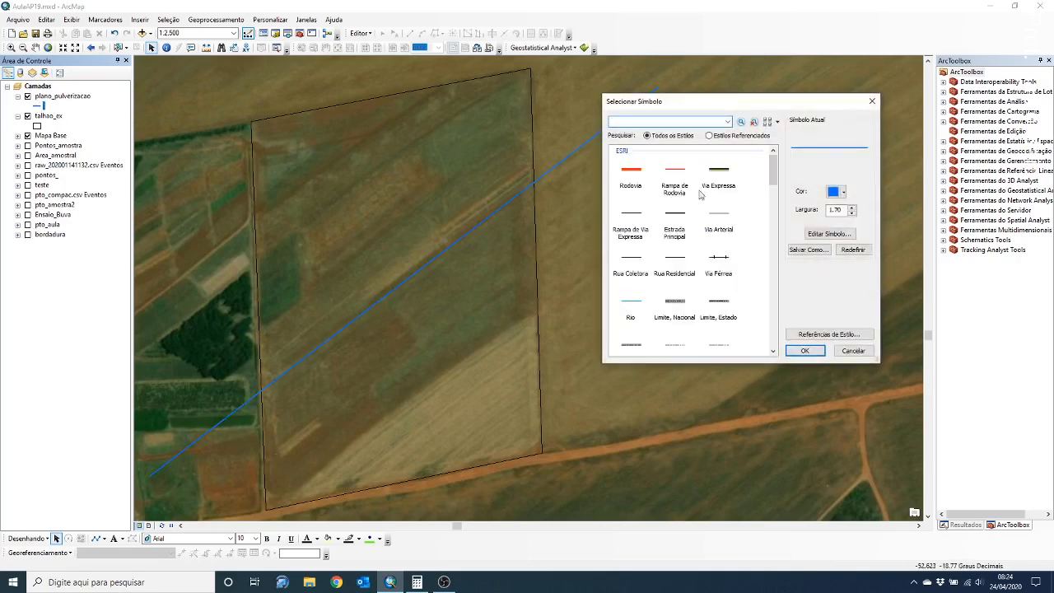
left_click(675, 175)
left_click(804, 351)
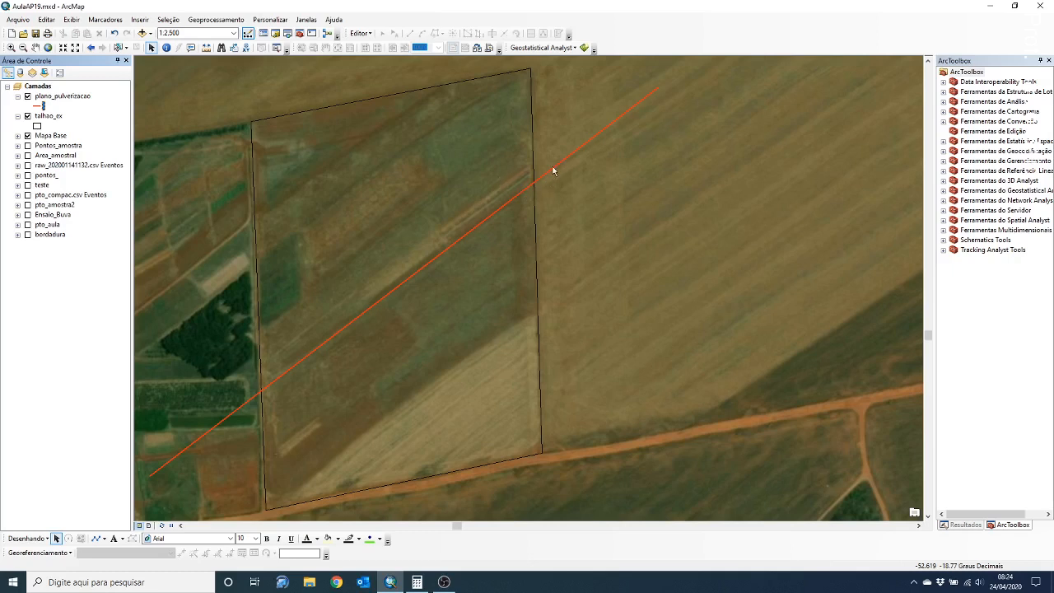
- Start an edit session on the plano_pulverizacao layer
left_click(52, 97)
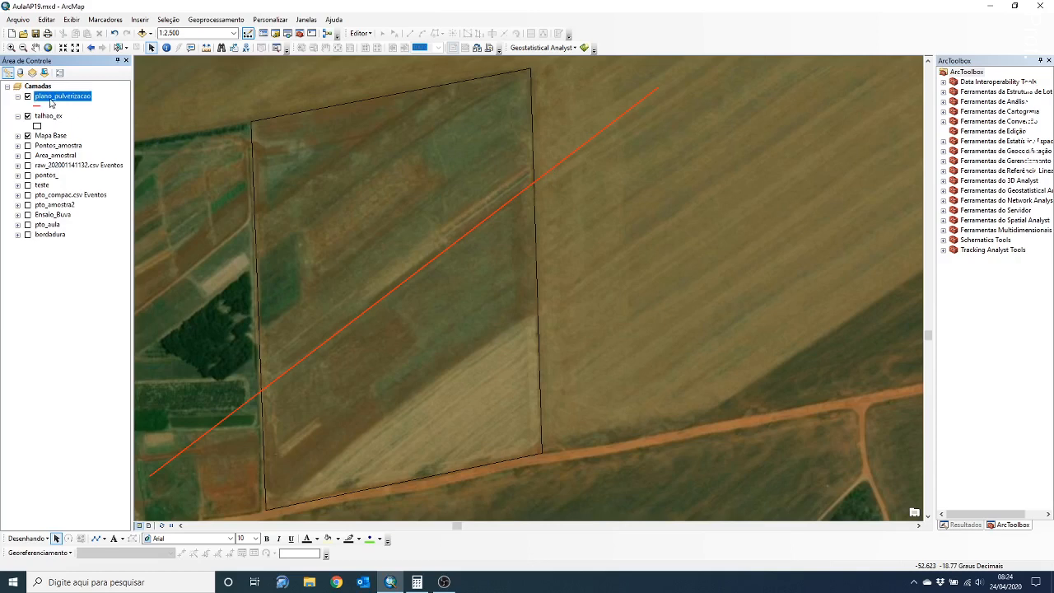
left_click(360, 33)
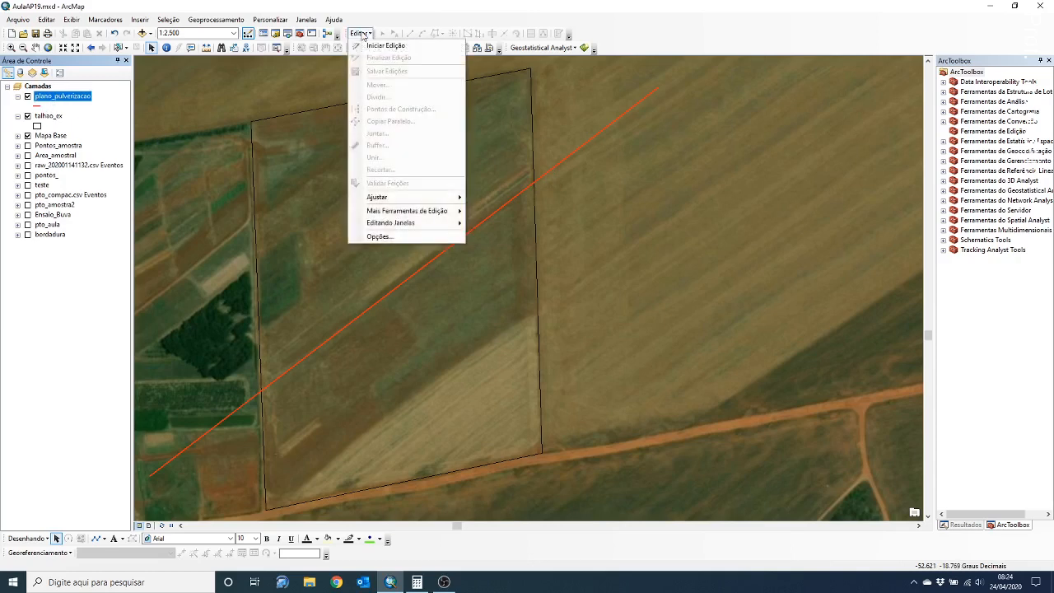
left_click(379, 45)
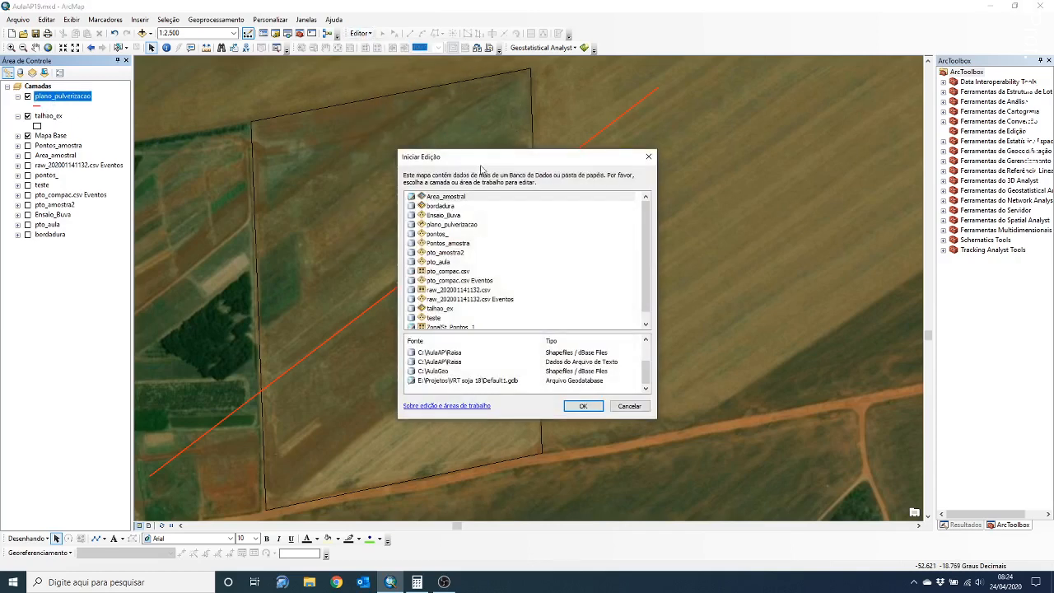
left_click_drag(645, 234, 646, 293)
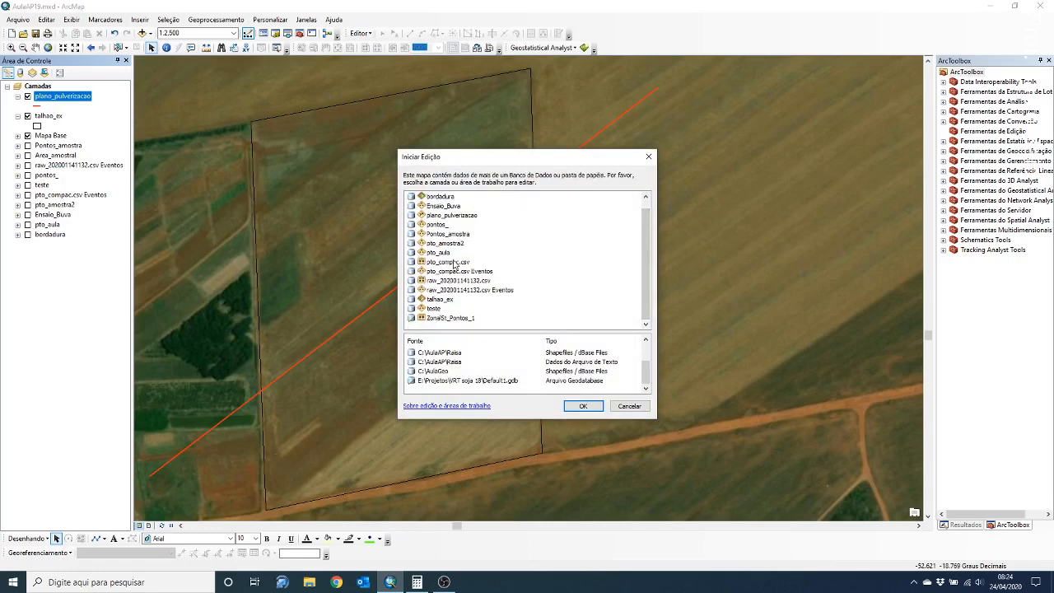
scroll(454, 265, "up", 1)
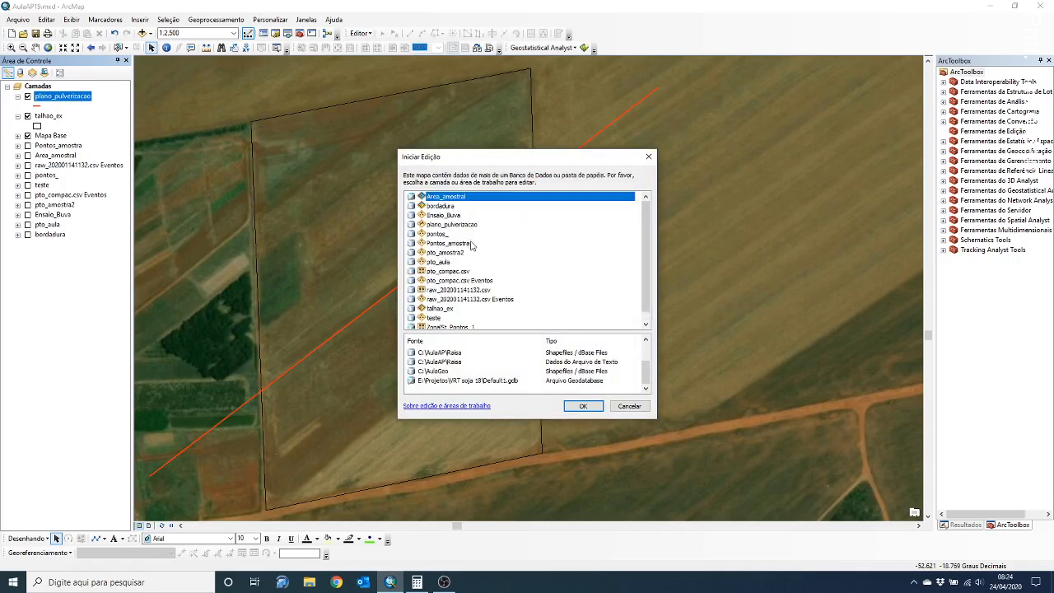
left_click(459, 227)
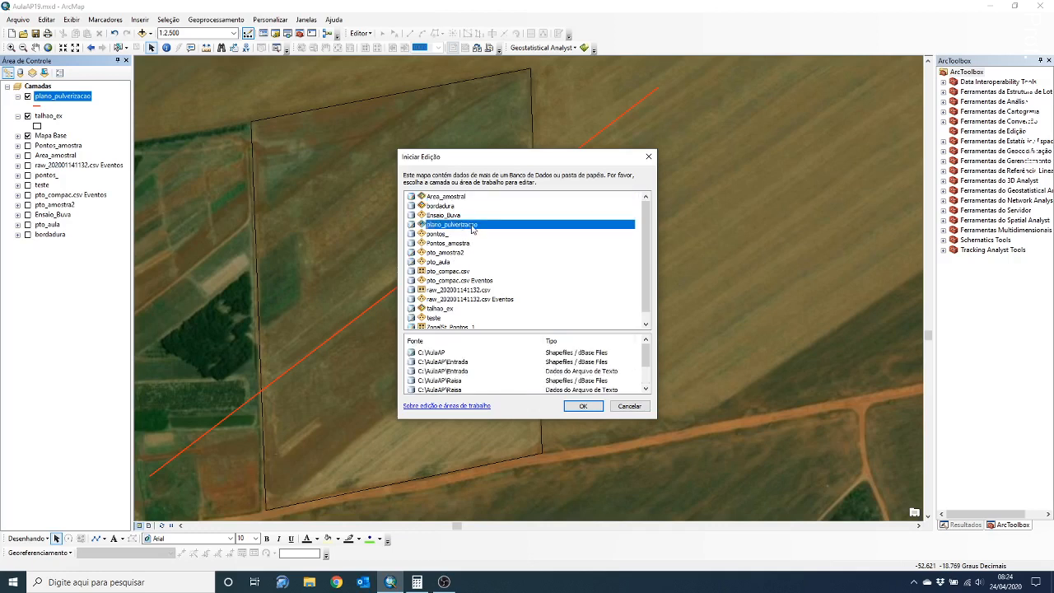
left_click(584, 407)
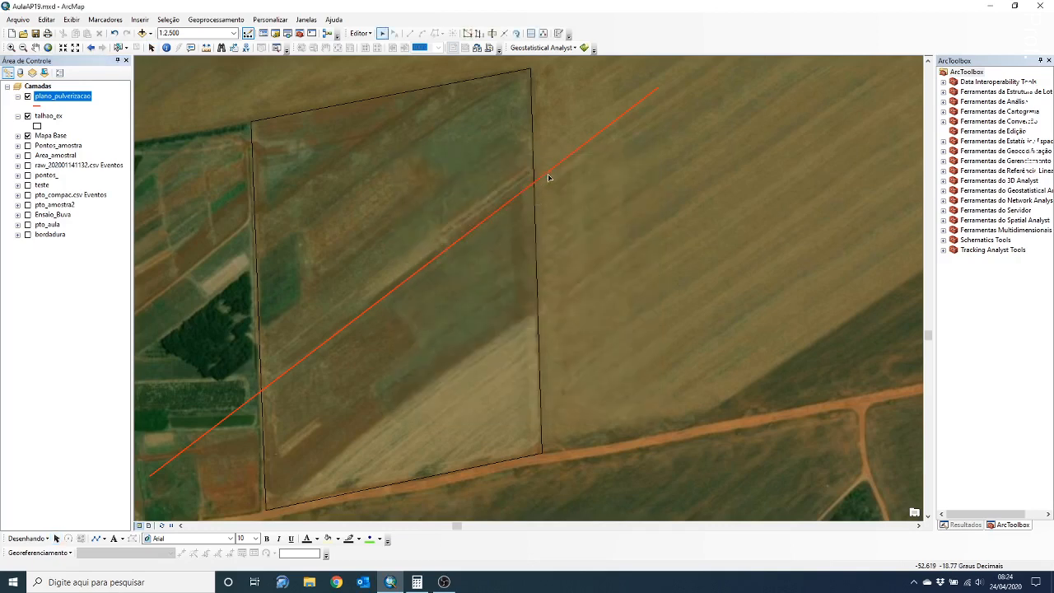
- Select the guide line in plano_pulverizacao and open the Copiar Paralelo settings for it
left_click(548, 177)
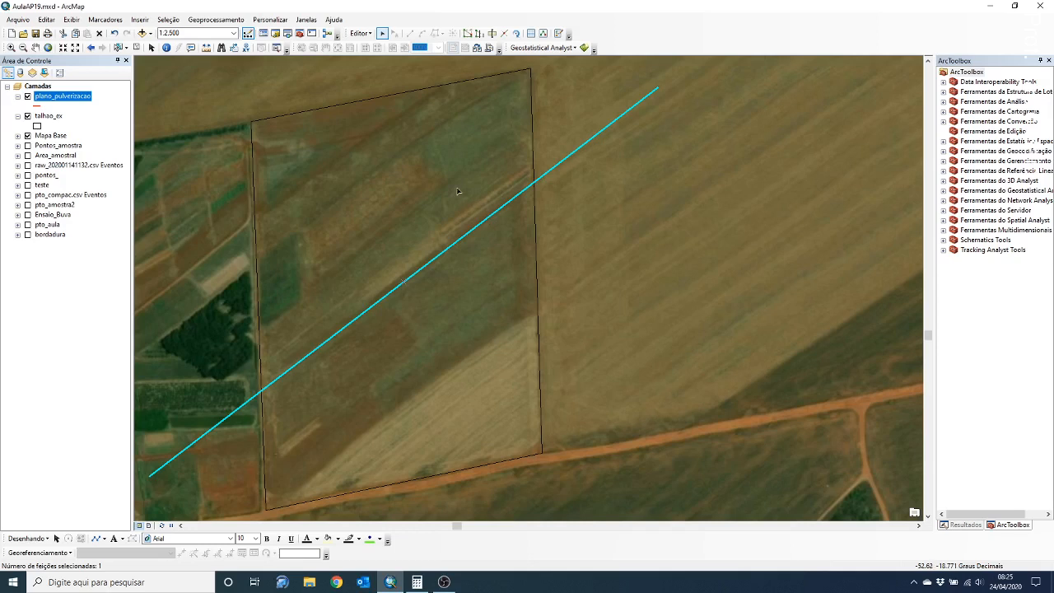
left_click(363, 35)
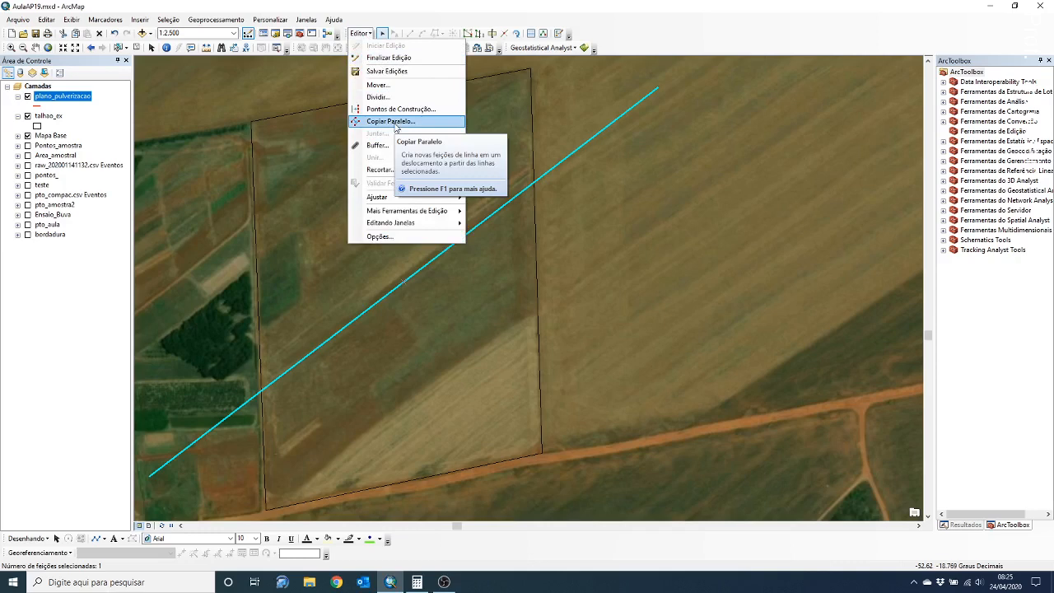
left_click(394, 124)
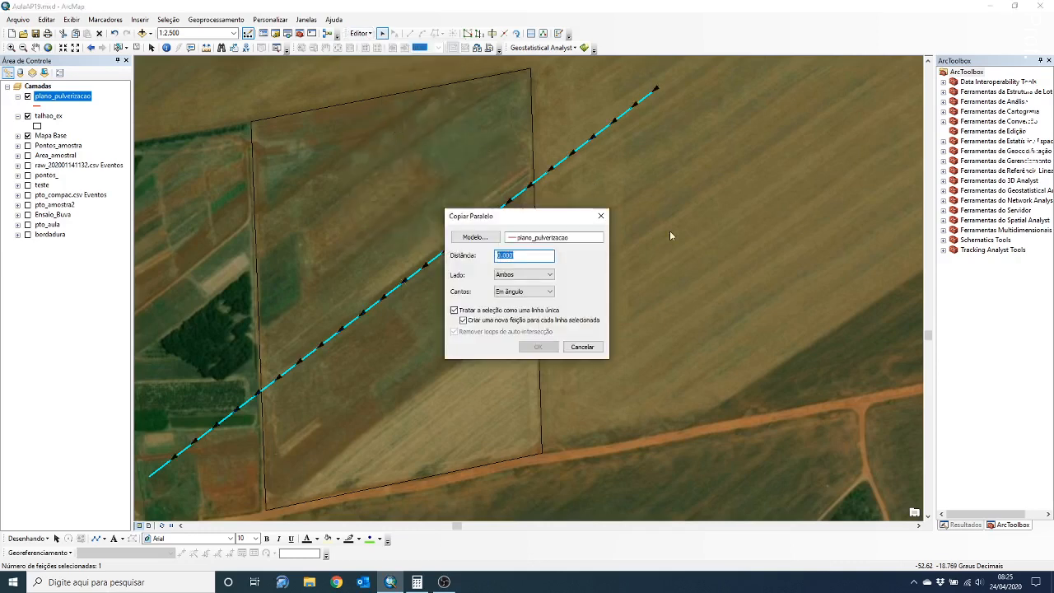
left_click_drag(540, 219, 636, 264)
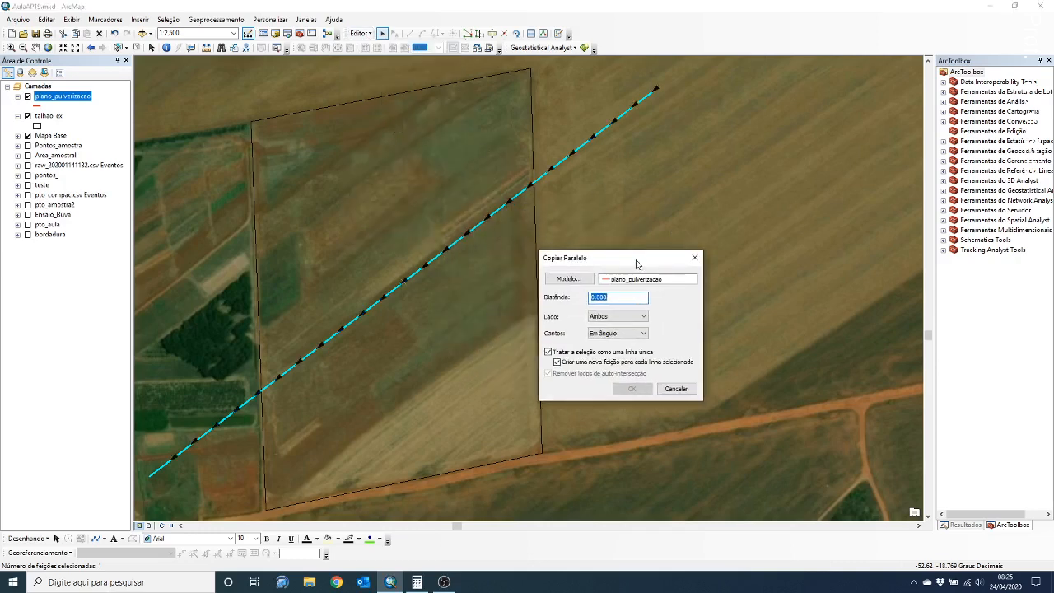
- Try the Esquerda and Direita side options for the parallel copy and return the side to Ambos
left_click(614, 316)
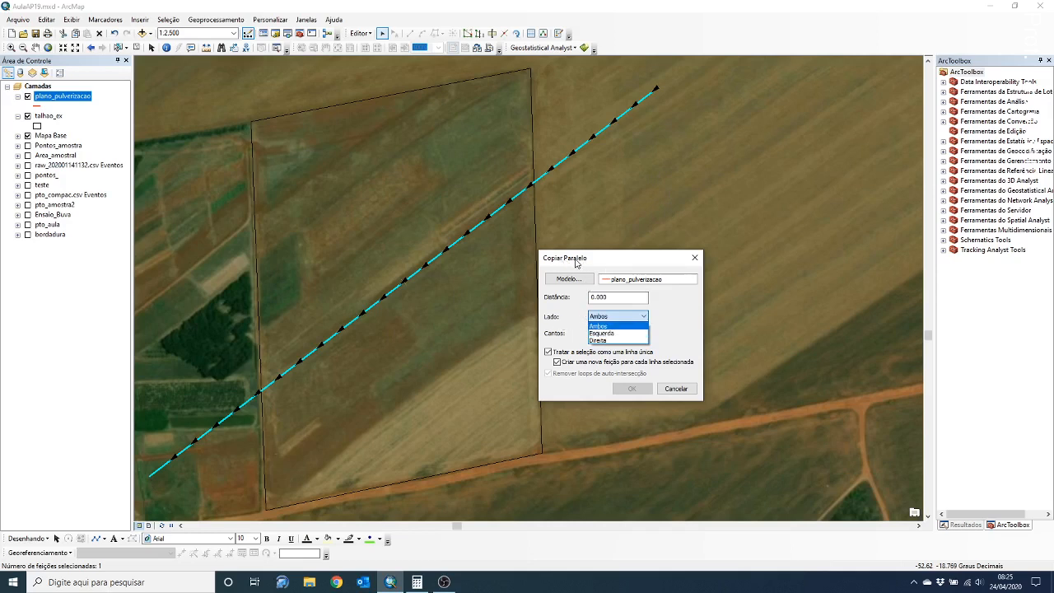
left_click(609, 332)
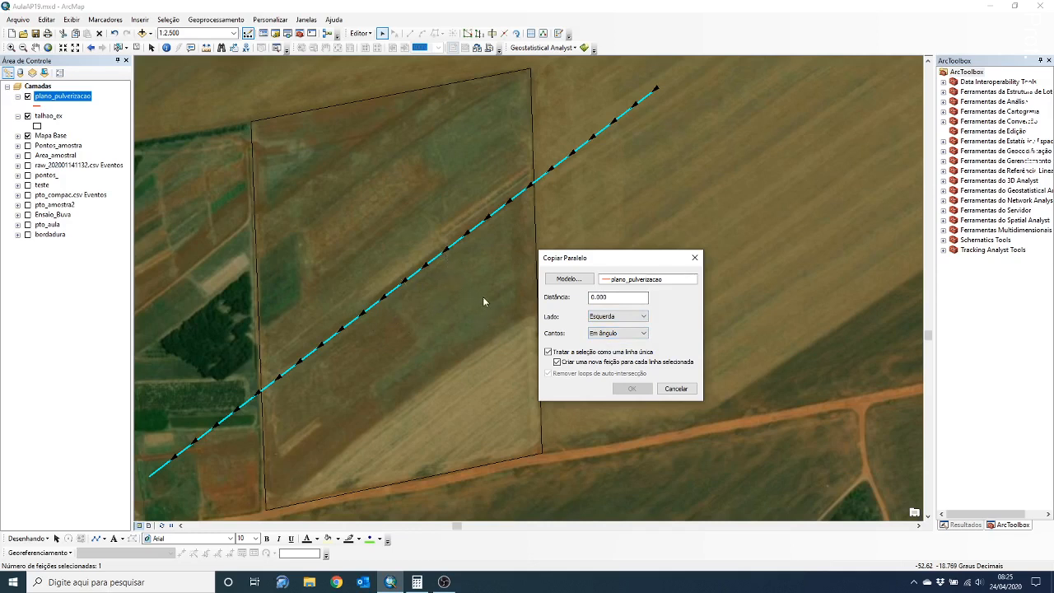
left_click(616, 317)
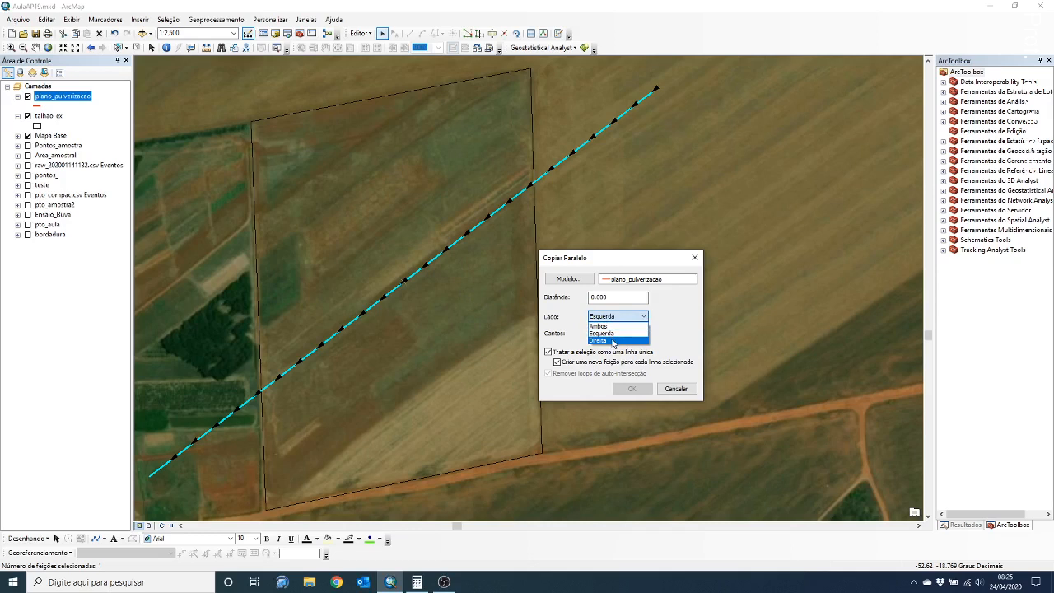
left_click(613, 340)
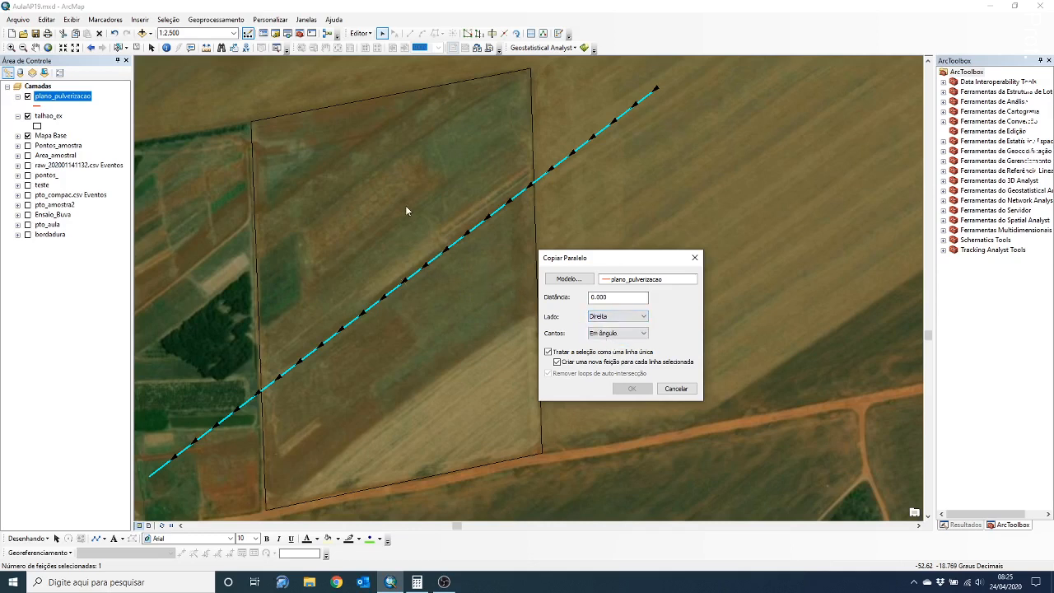
left_click(625, 317)
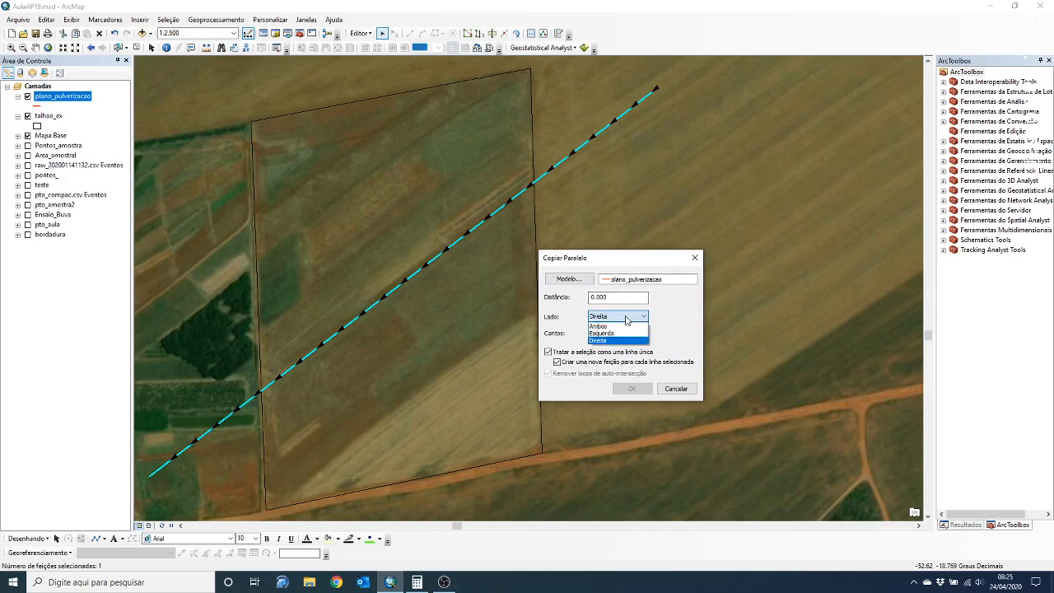
left_click(626, 326)
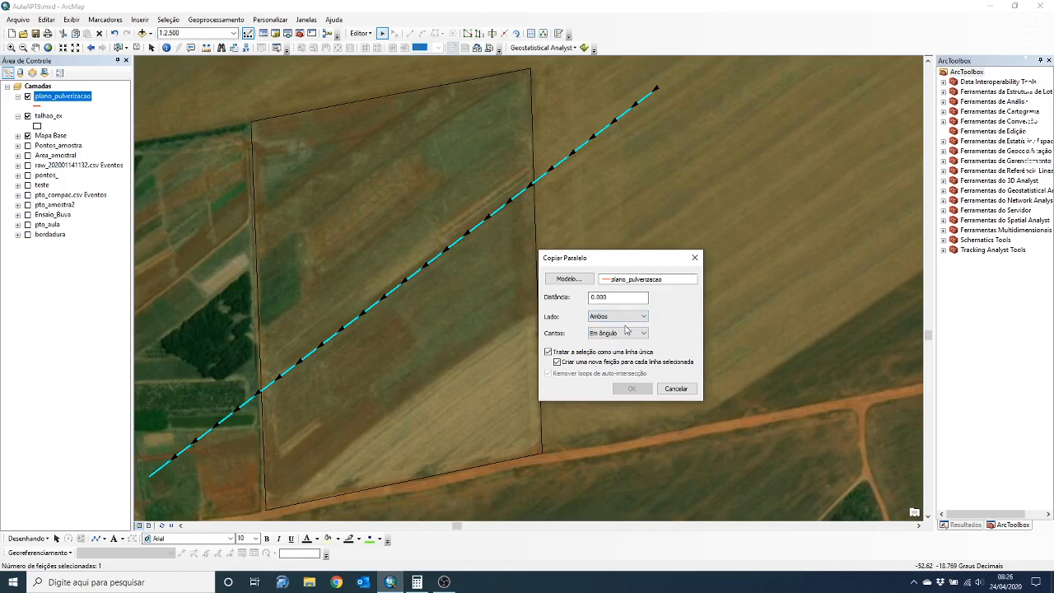
- Set the parallel copy distance to 30
left_click_drag(619, 298, 563, 296)
type("30")
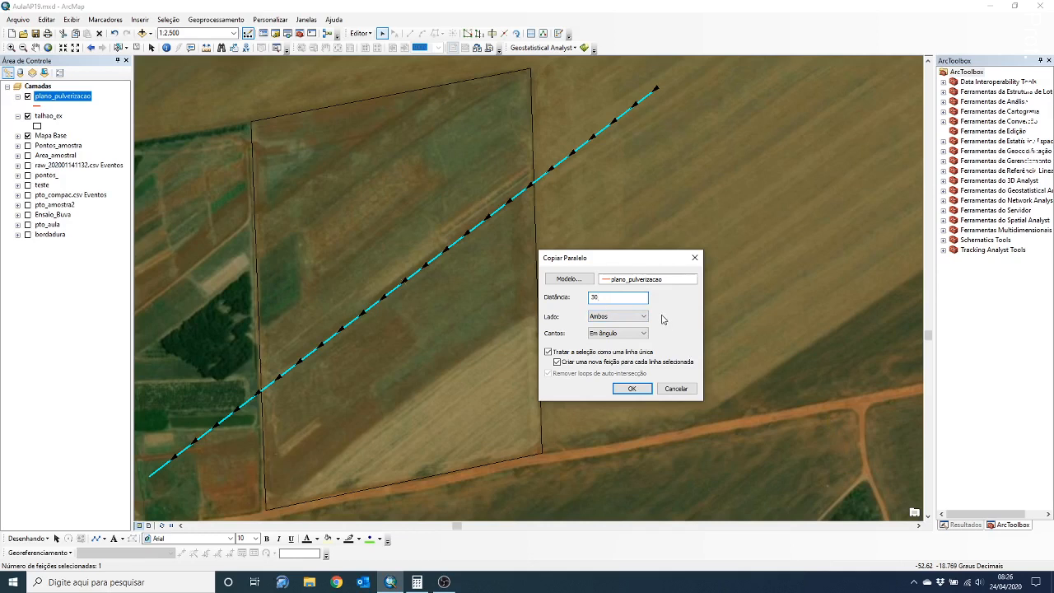
- Switch to the Windows Calculator, compute 30 × 3600 × 30 and close it
left_click(417, 582)
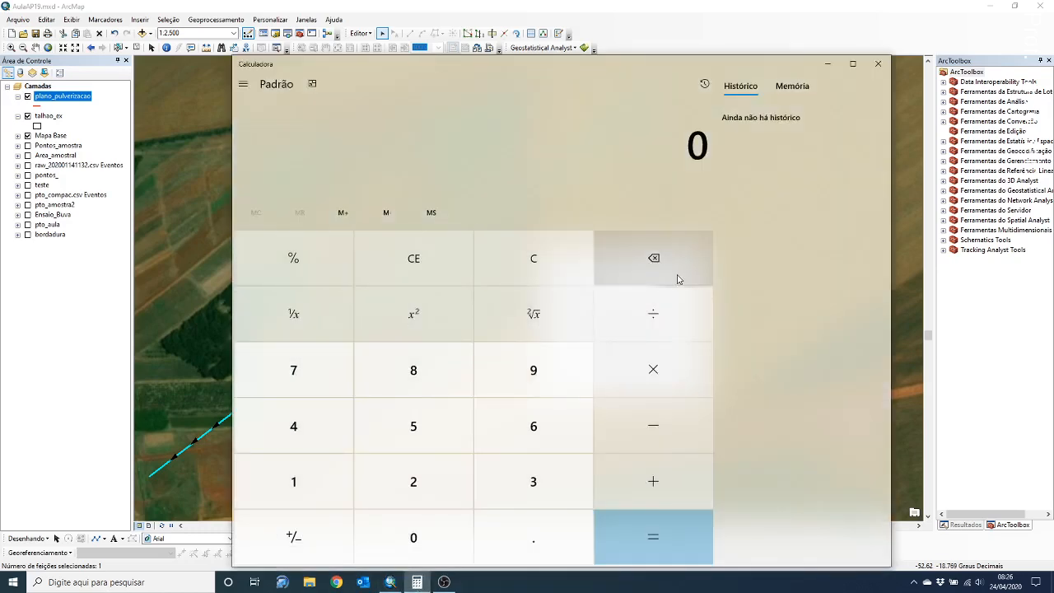
left_click(520, 482)
left_click(413, 539)
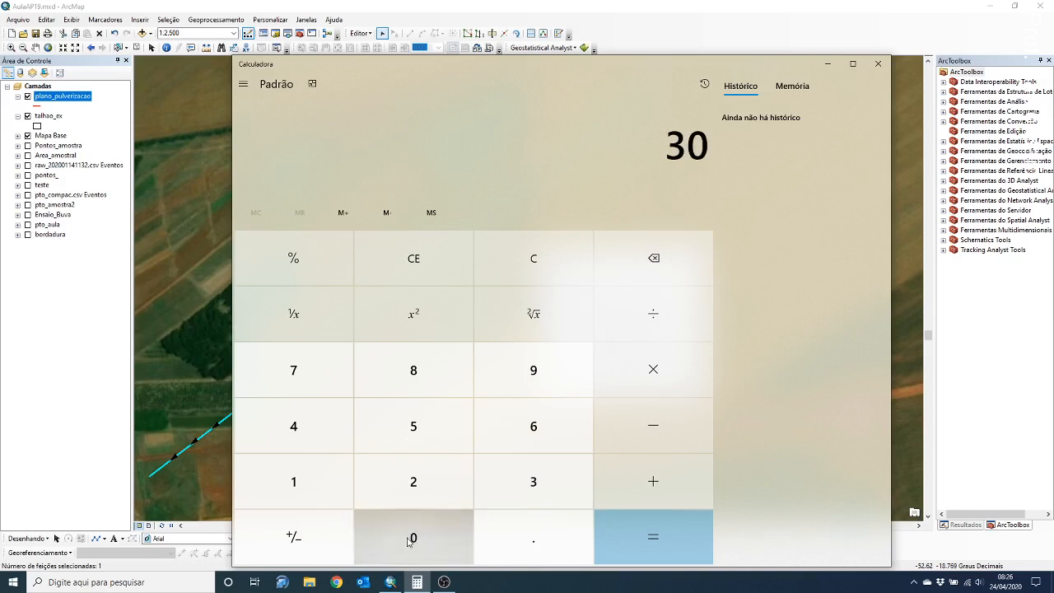
left_click(639, 376)
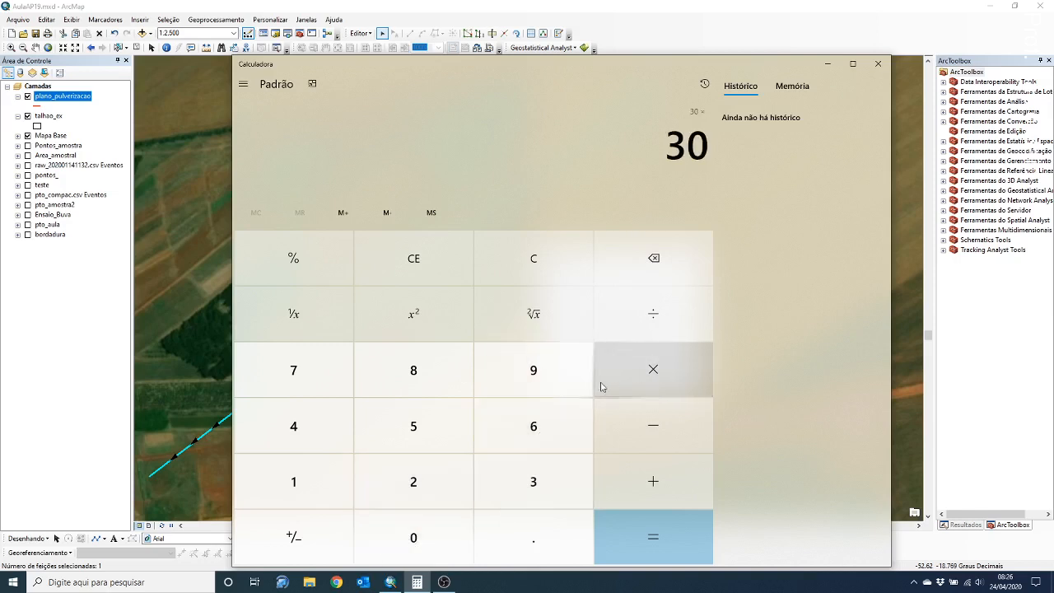
left_click(534, 467)
left_click(544, 424)
left_click(431, 518)
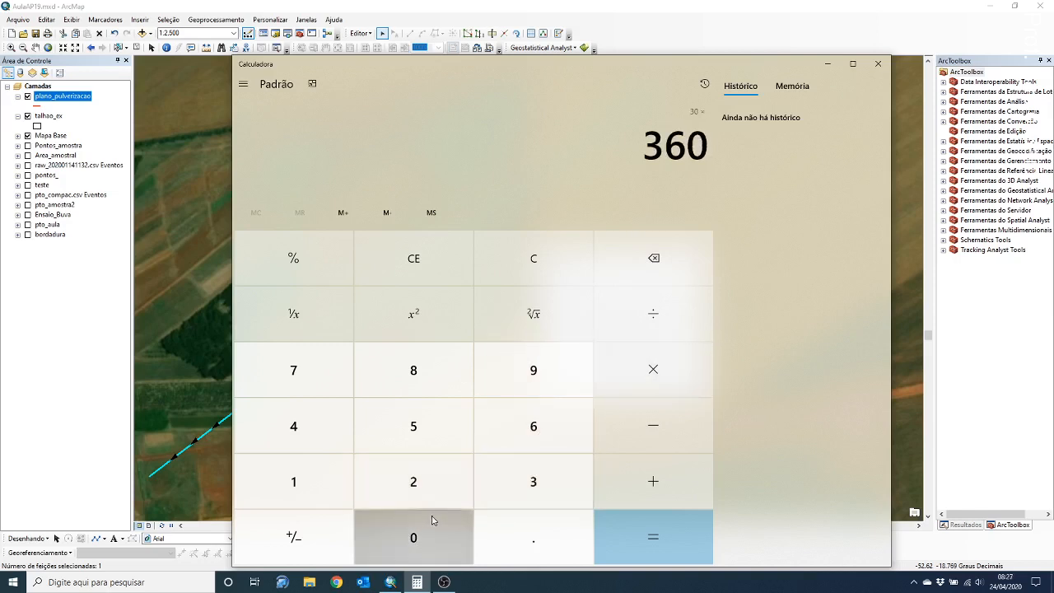
left_click(432, 519)
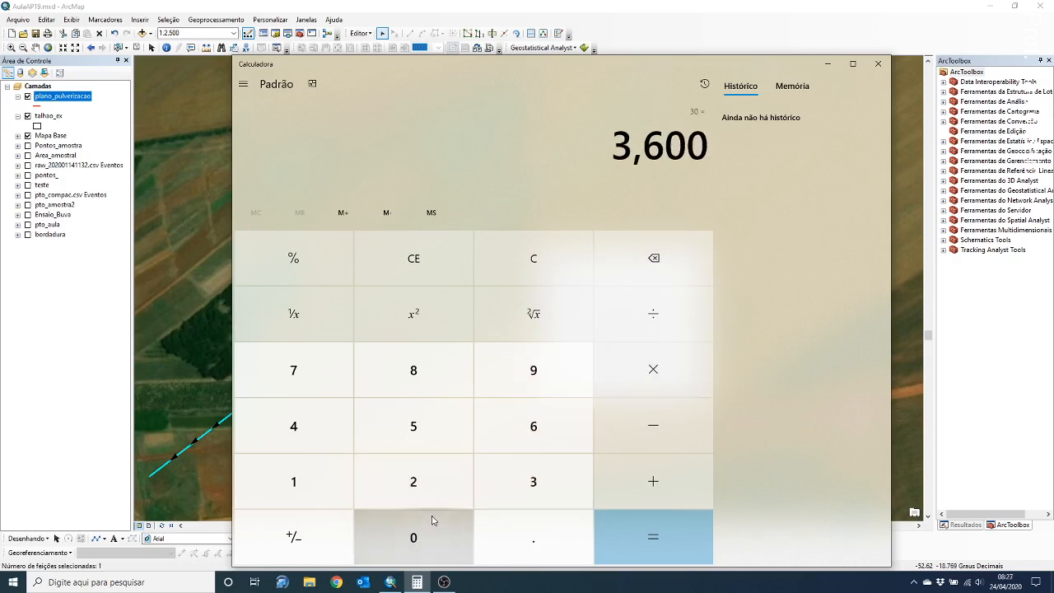
left_click(675, 375)
left_click(533, 484)
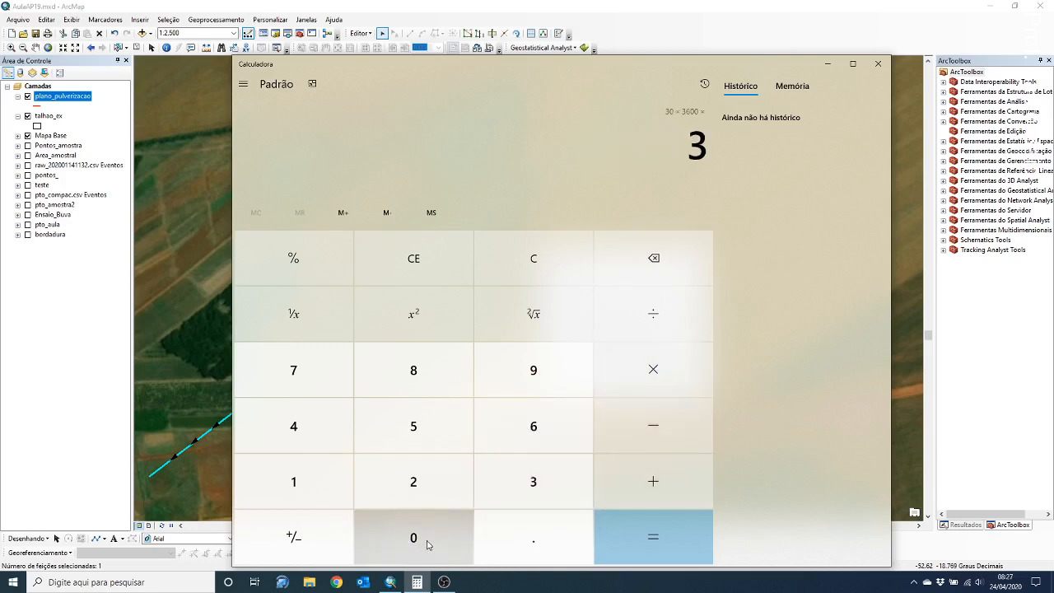
left_click(416, 536)
left_click(643, 543)
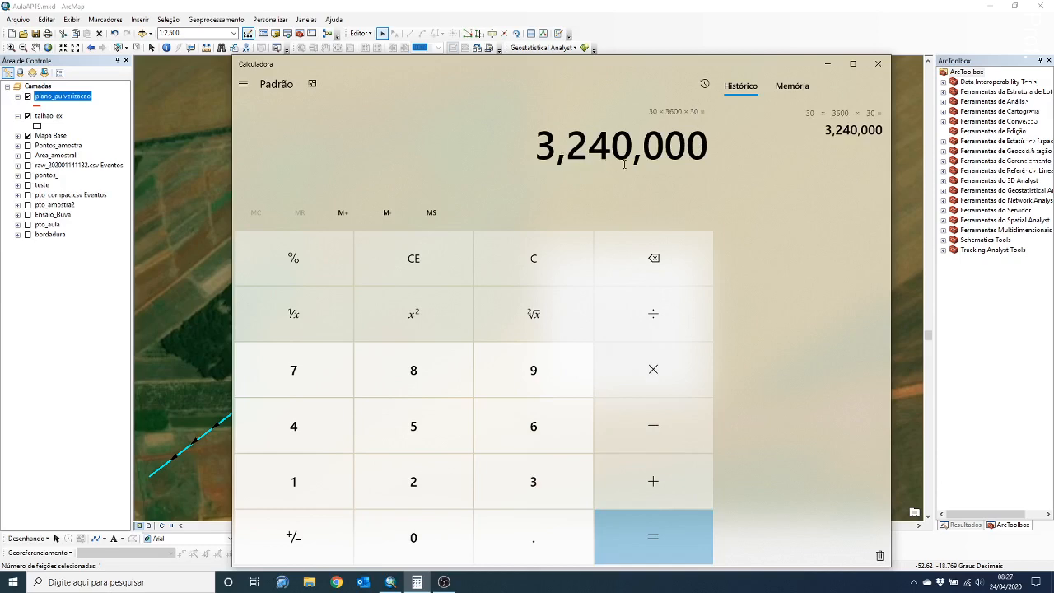
left_click(878, 64)
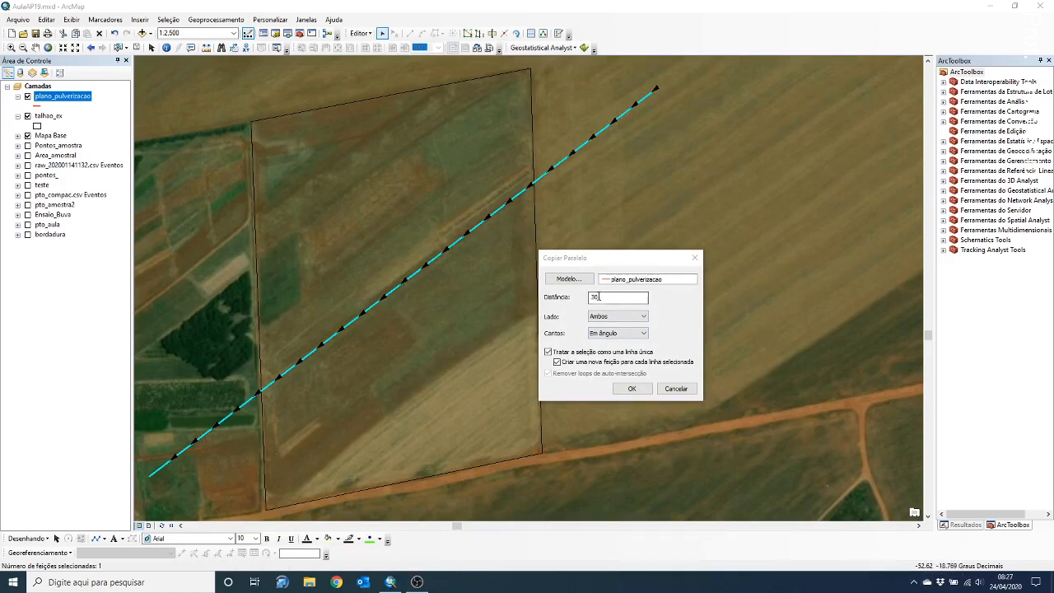
- Replace the parallel copy distance with 1
left_click(572, 297)
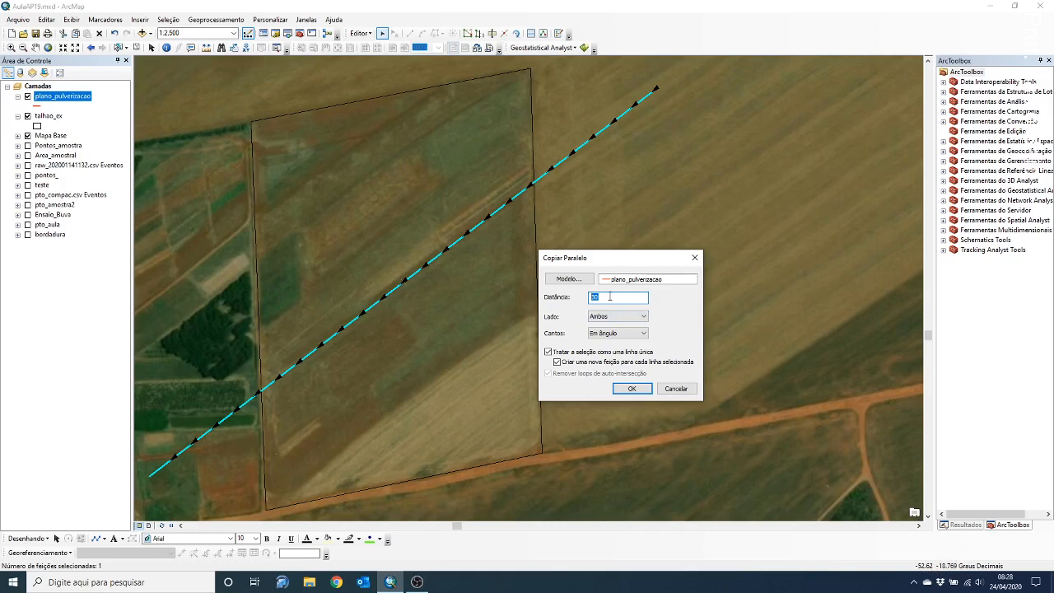
type("1")
- Open the Windows Calculator and divide 30 by 29.6
left_click(40, 581)
type("calc")
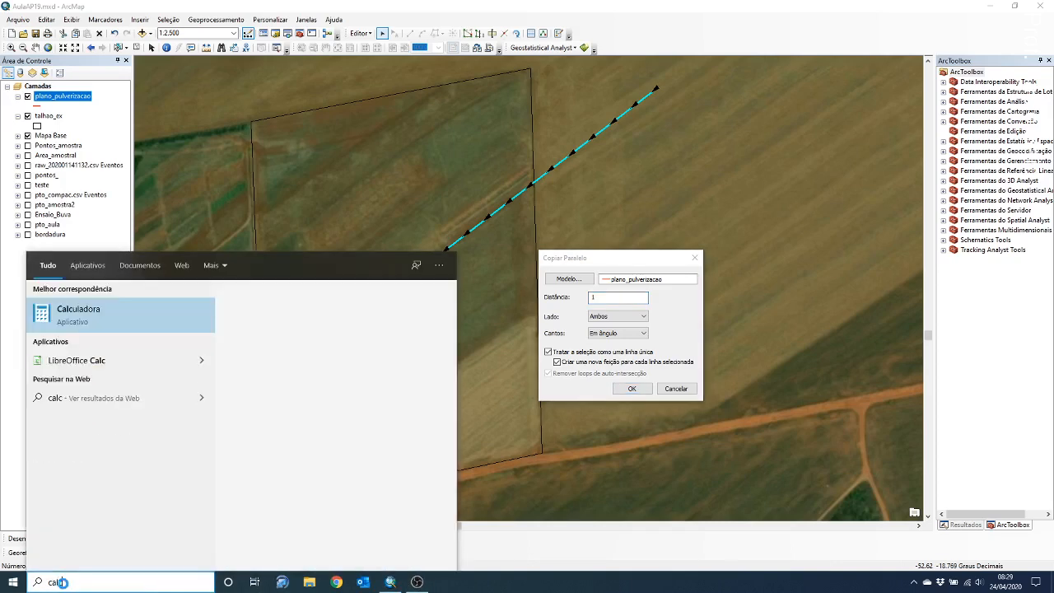
left_click(117, 328)
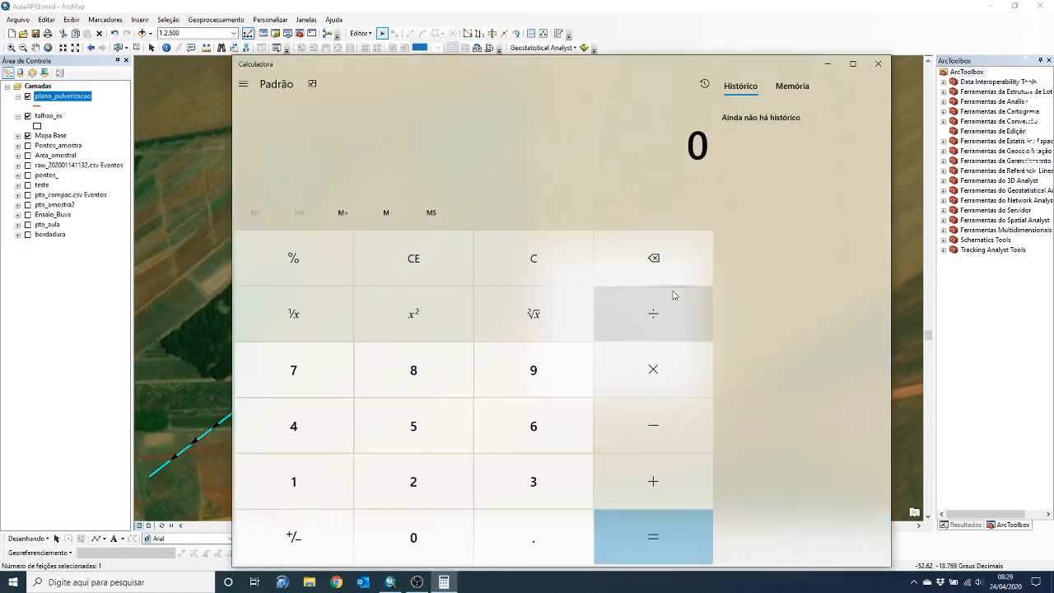
left_click(533, 480)
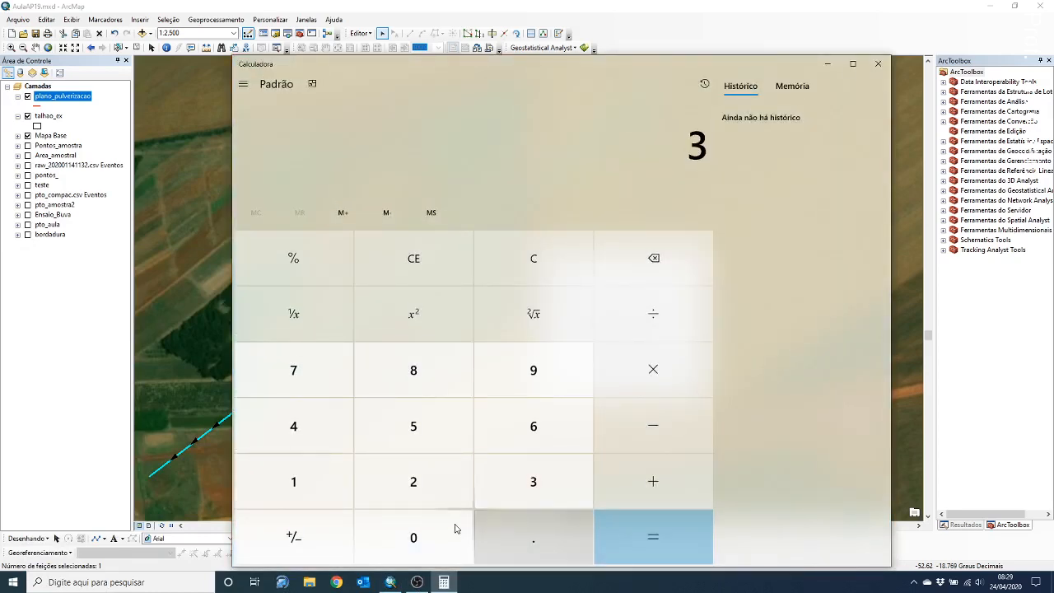
left_click(414, 540)
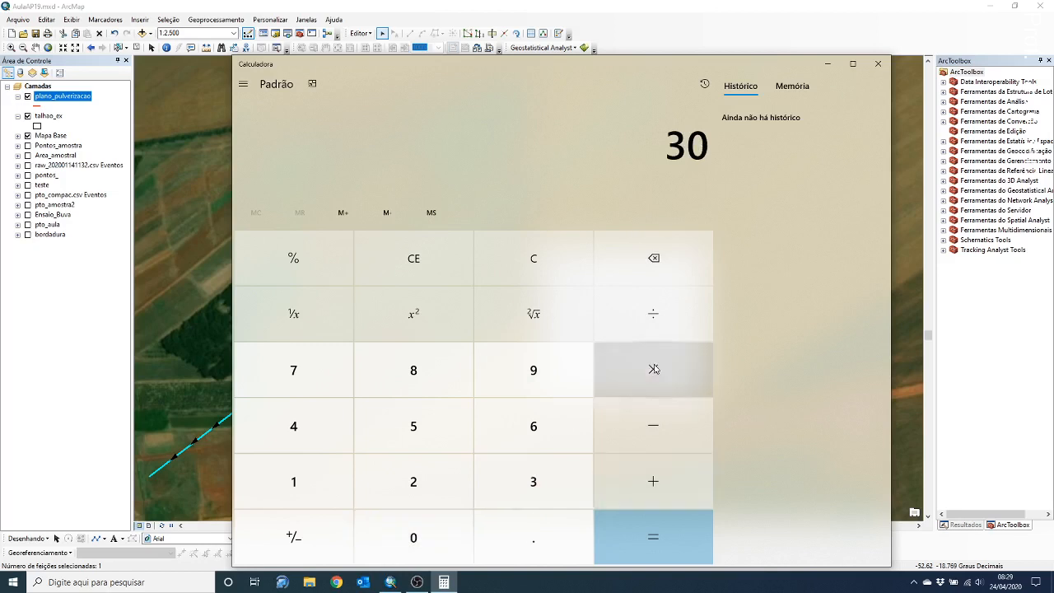
left_click(653, 314)
left_click(412, 492)
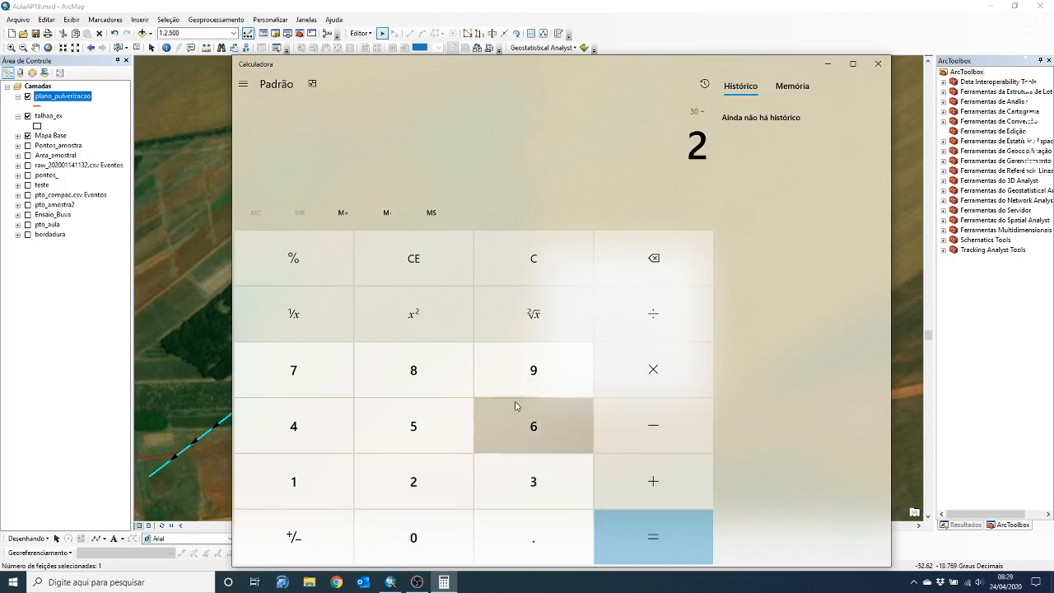
left_click(531, 372)
left_click(531, 535)
left_click(530, 426)
left_click(646, 546)
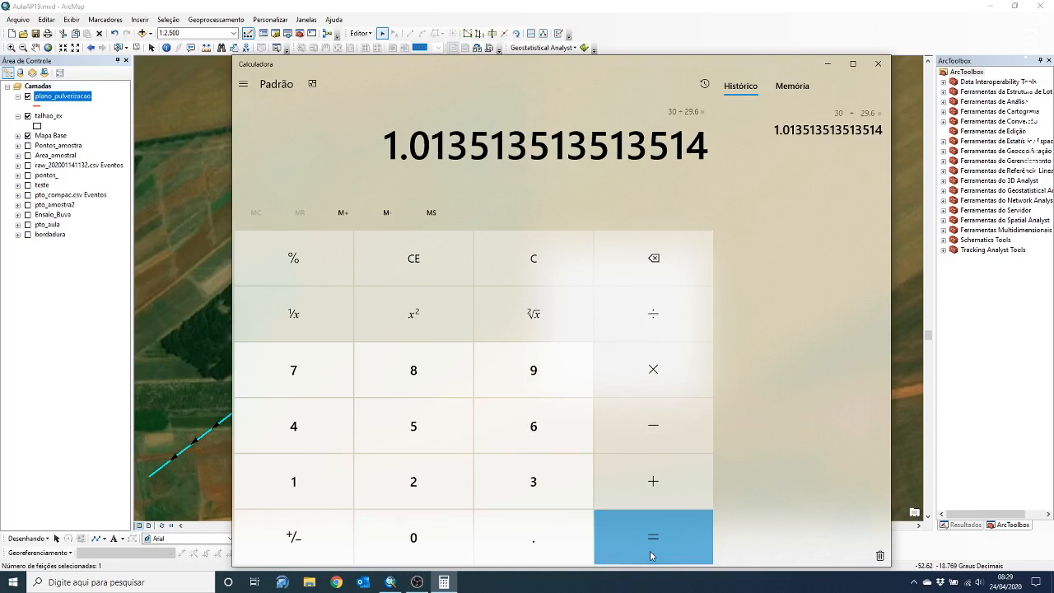
- Divide the quotient by 3600 to convert the spacing from arc seconds to decimal degrees
left_click(657, 326)
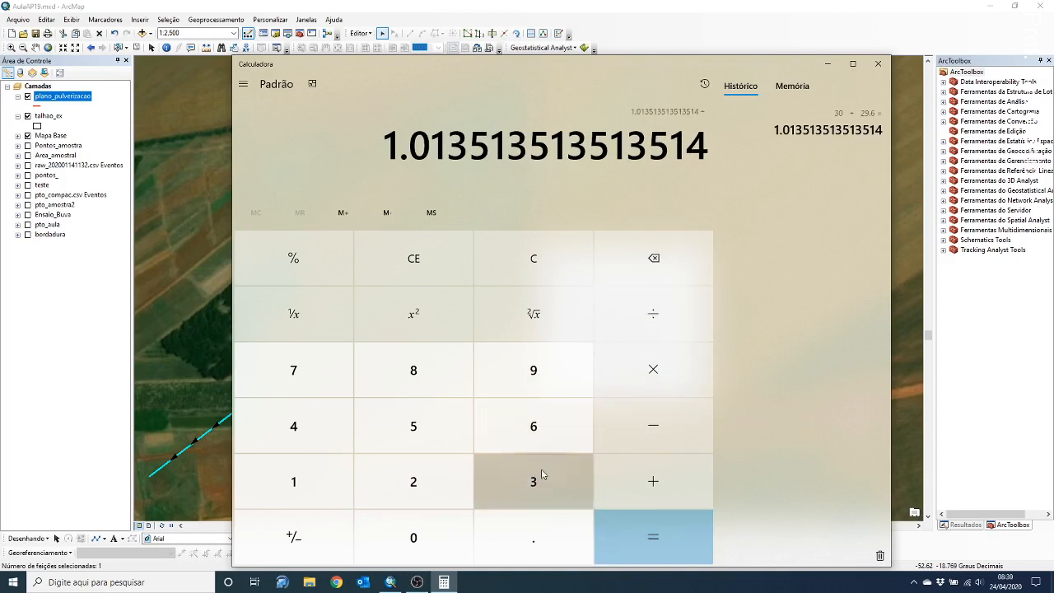
left_click(494, 483)
left_click(531, 430)
left_click(441, 533)
left_click(441, 533)
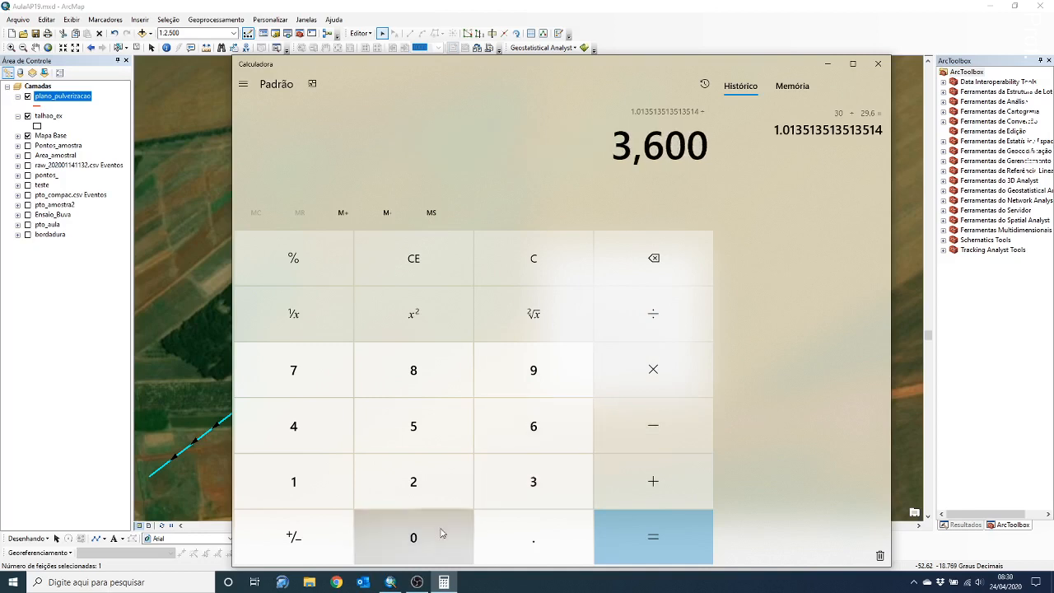
left_click(619, 545)
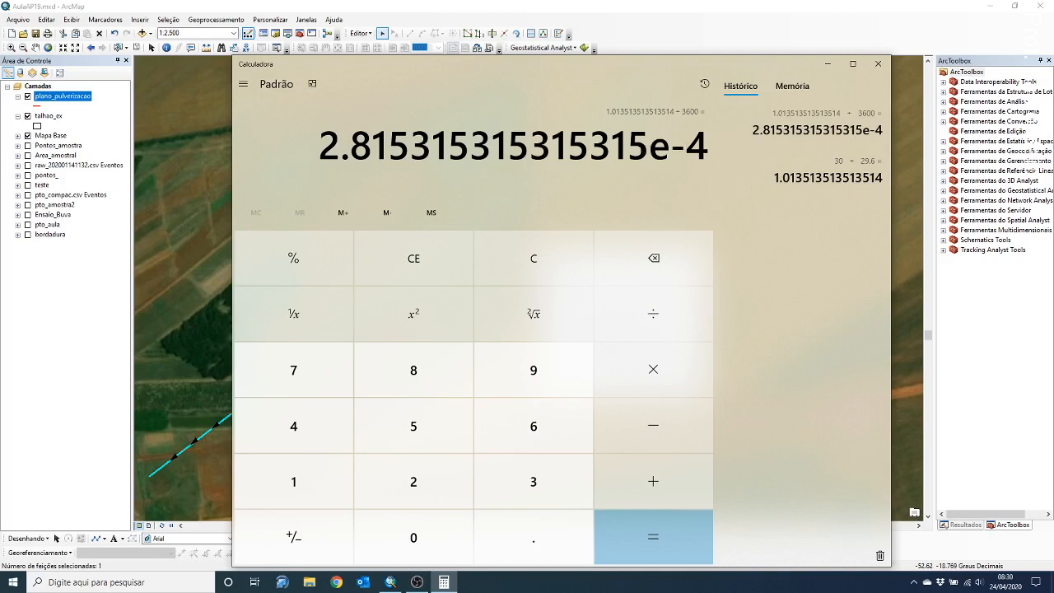
- Copy the digits 2.815315315315315 of the calculated spacing, without the exponent
left_click_drag(649, 149, 311, 145)
right_click(447, 148)
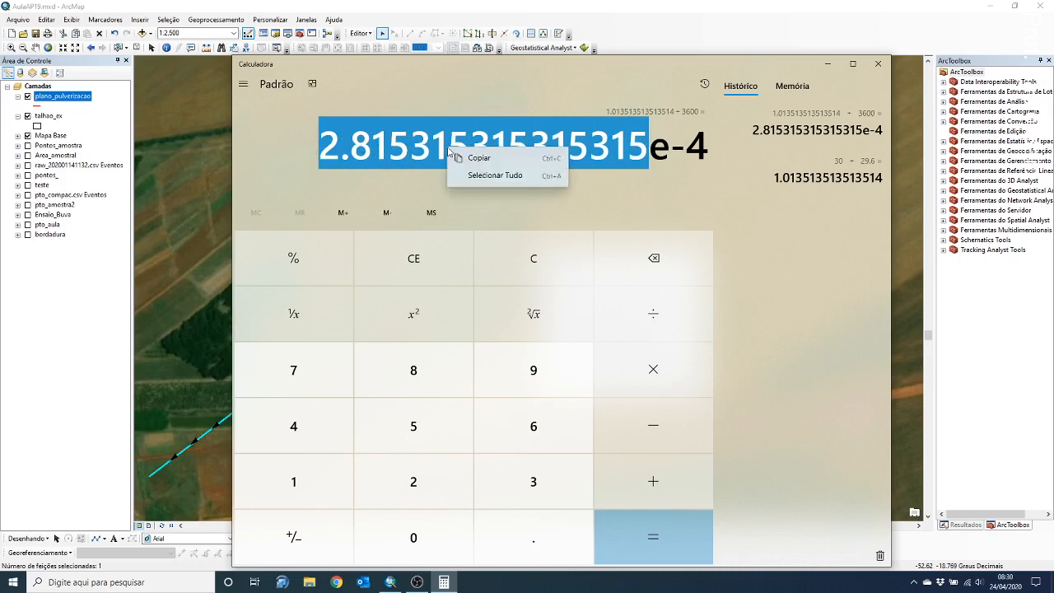
left_click(457, 156)
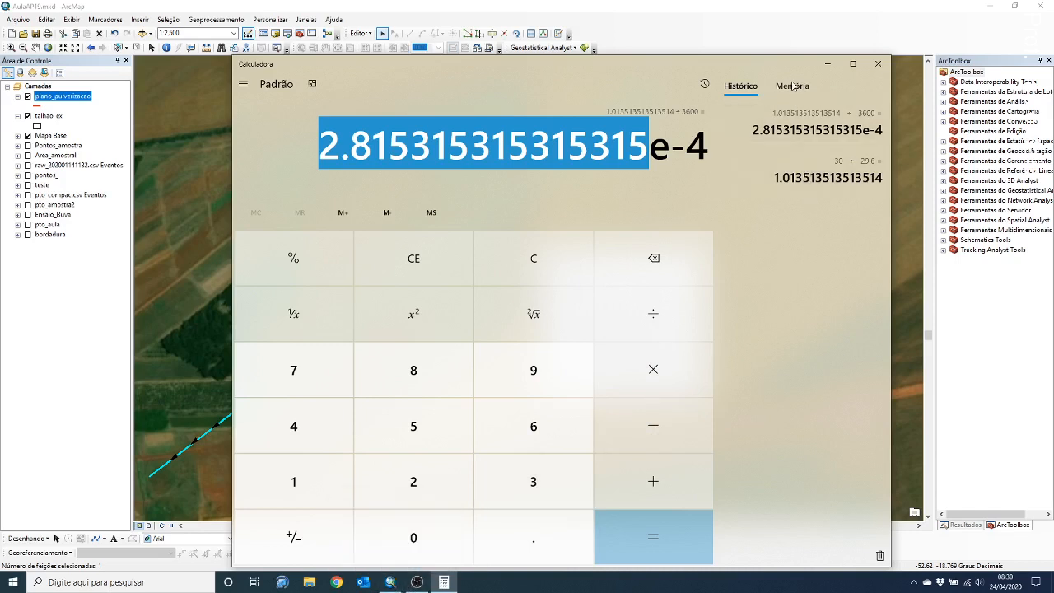
left_click(244, 85)
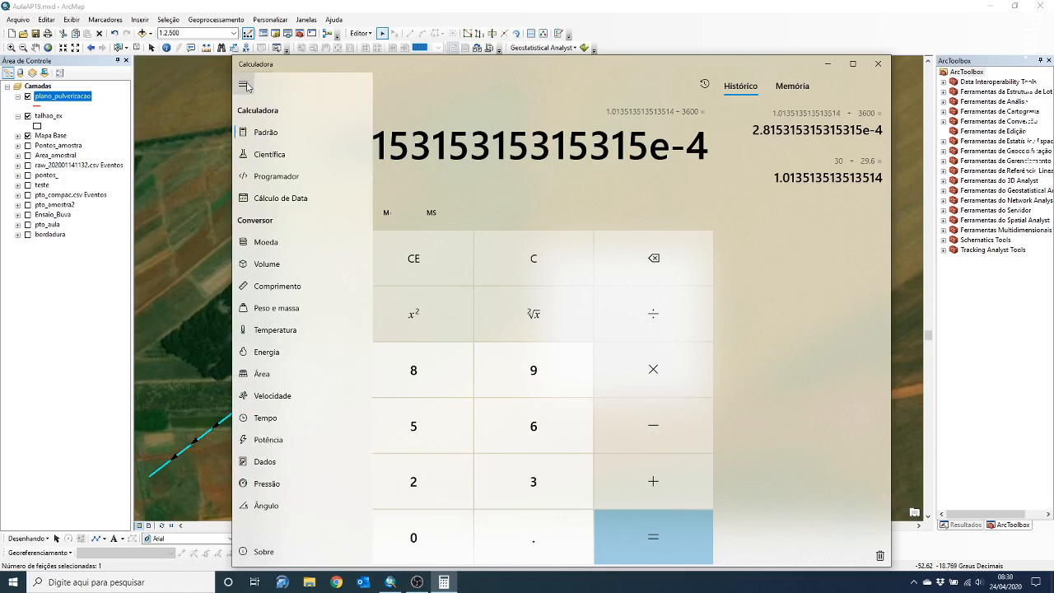
left_click(358, 70)
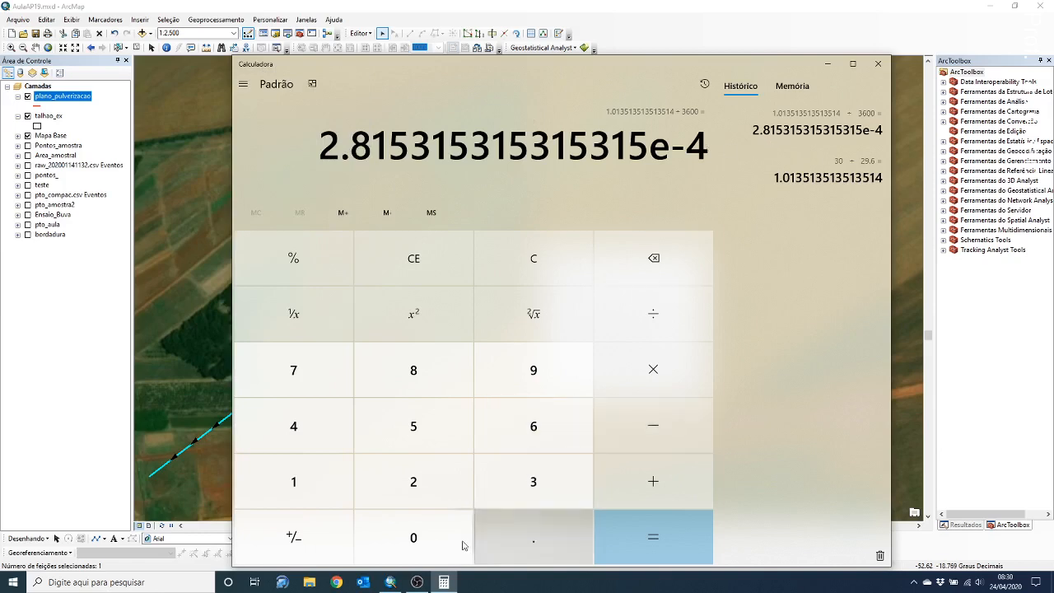
- Set the parallel copy distance to 0.0002815315315315315 and create the copies on both sides of the guide line
left_click(393, 585)
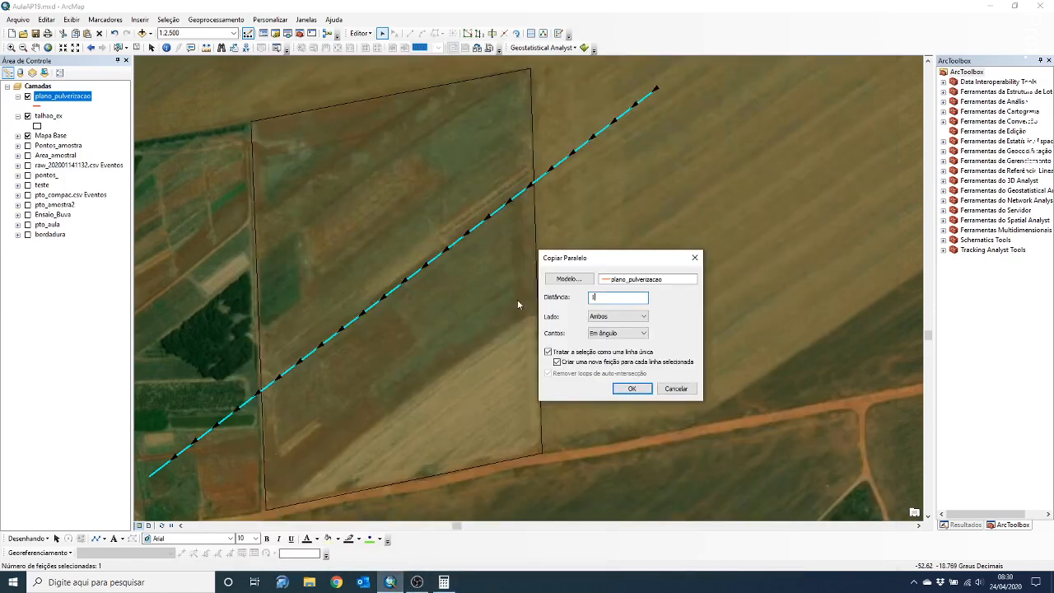
type("0,000")
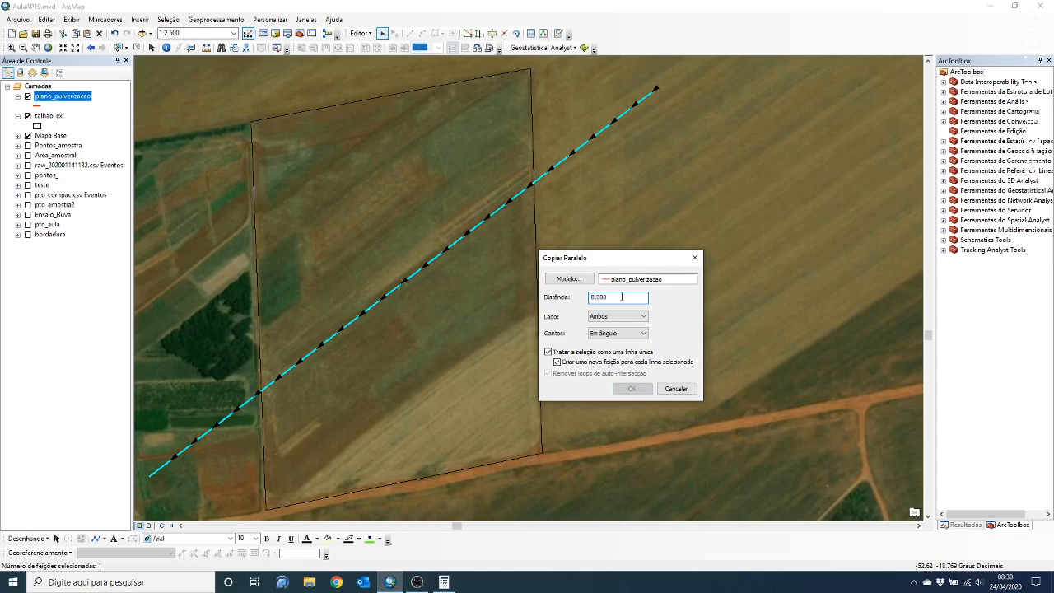
key("ctrl+v")
left_click(627, 320)
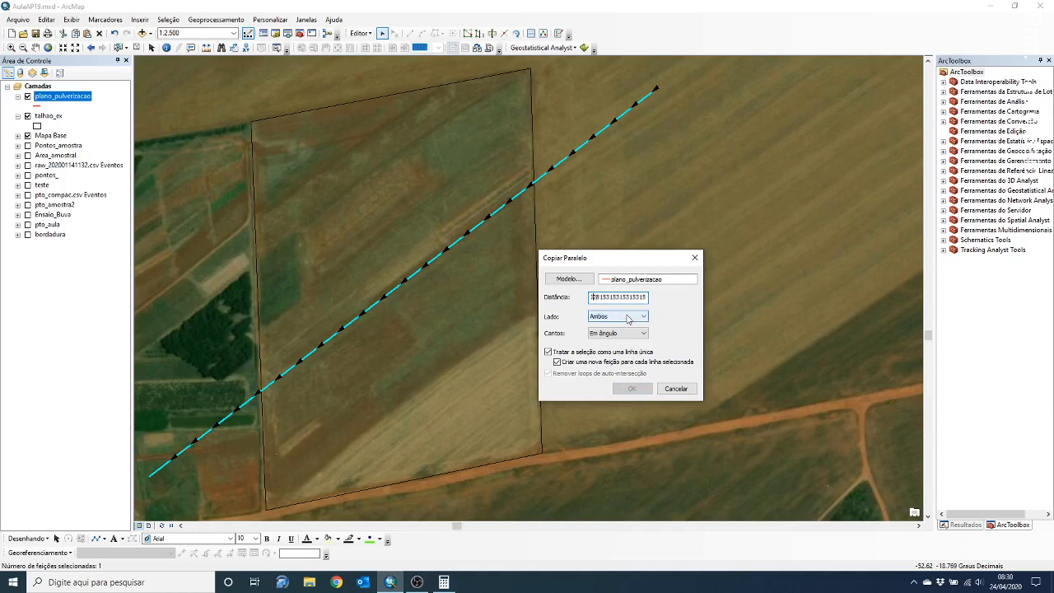
key("Left")
key("Left")
key("Left")
key("Left")
key("Left")
key("BackSpace")
type(",")
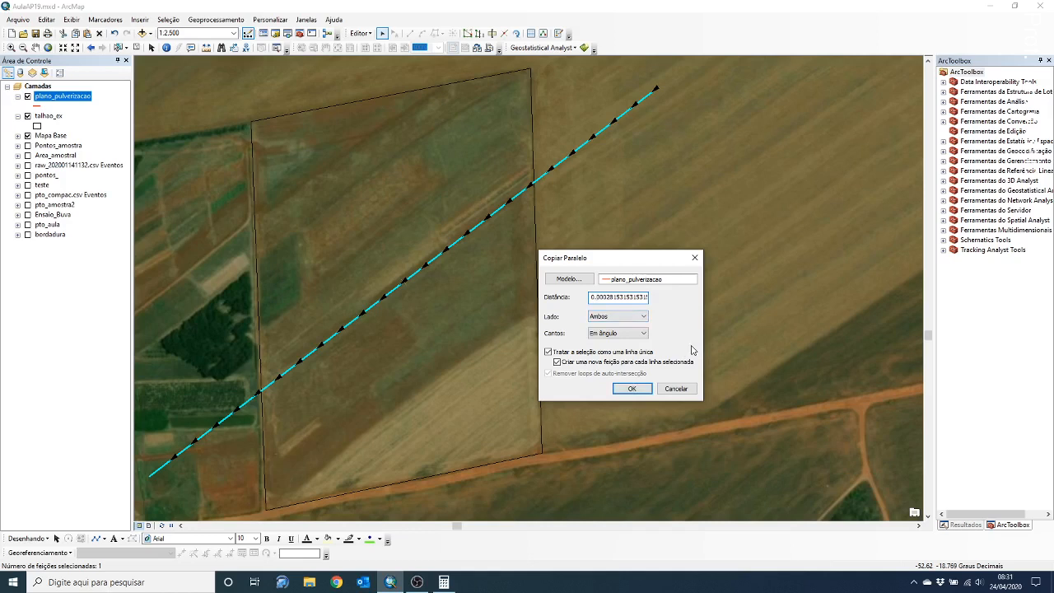
left_click(631, 388)
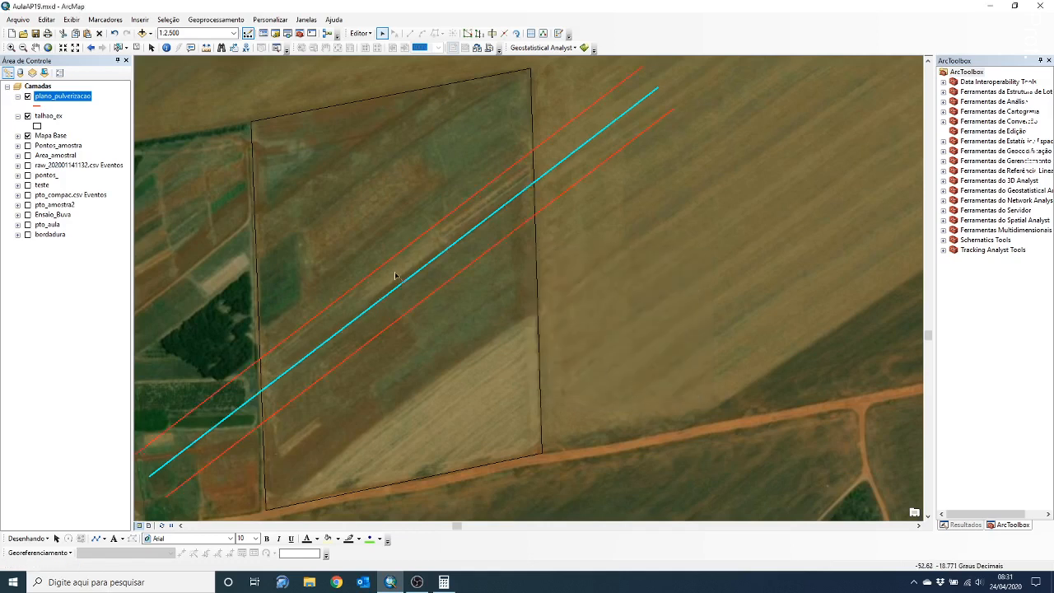
- Hide the Mapa Base layer so only the lines and the field outline are drawn
left_click(11, 47)
left_click_drag(396, 232, 447, 269)
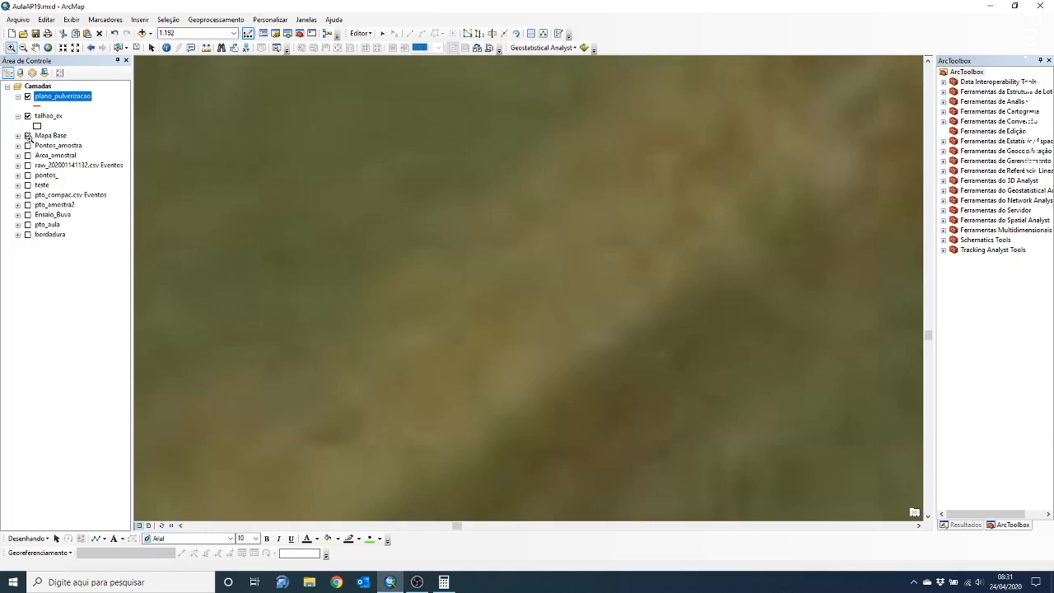
left_click(28, 136)
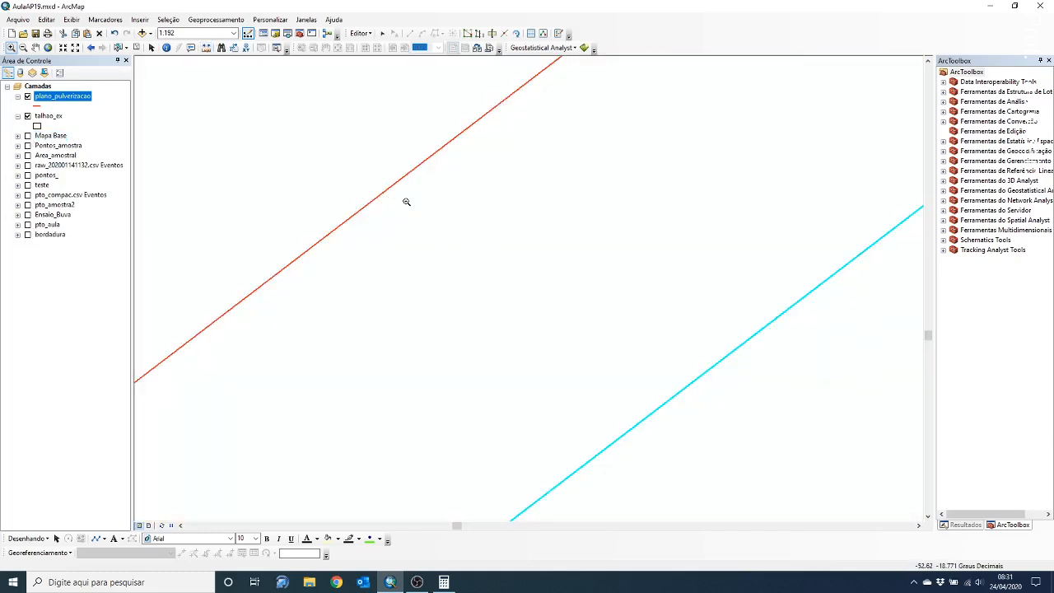
- Measure the perpendicular distance between the upper parallel copy and the guide line
left_click(206, 47)
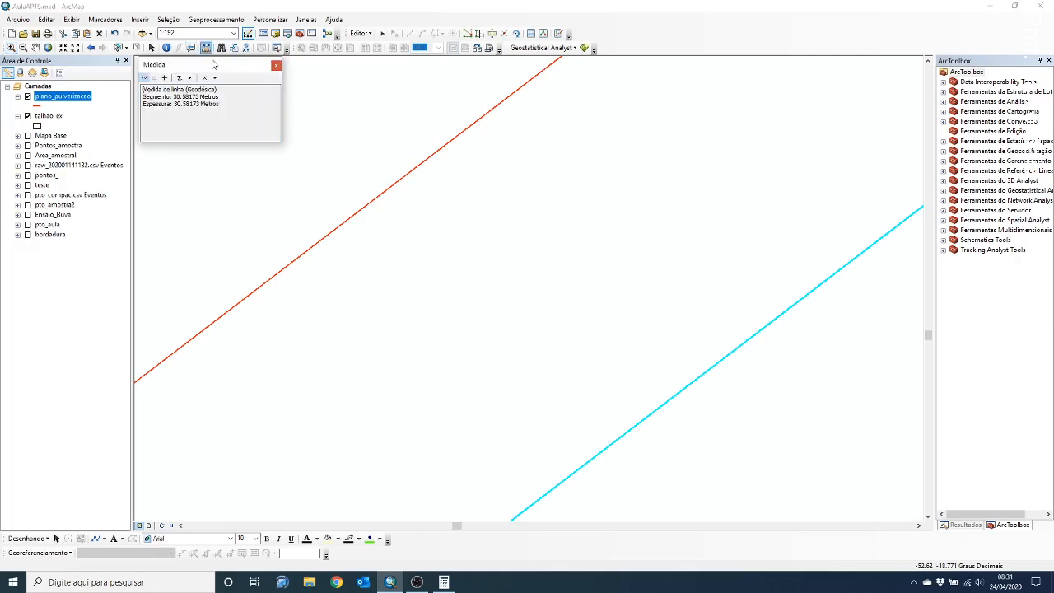
left_click(396, 182)
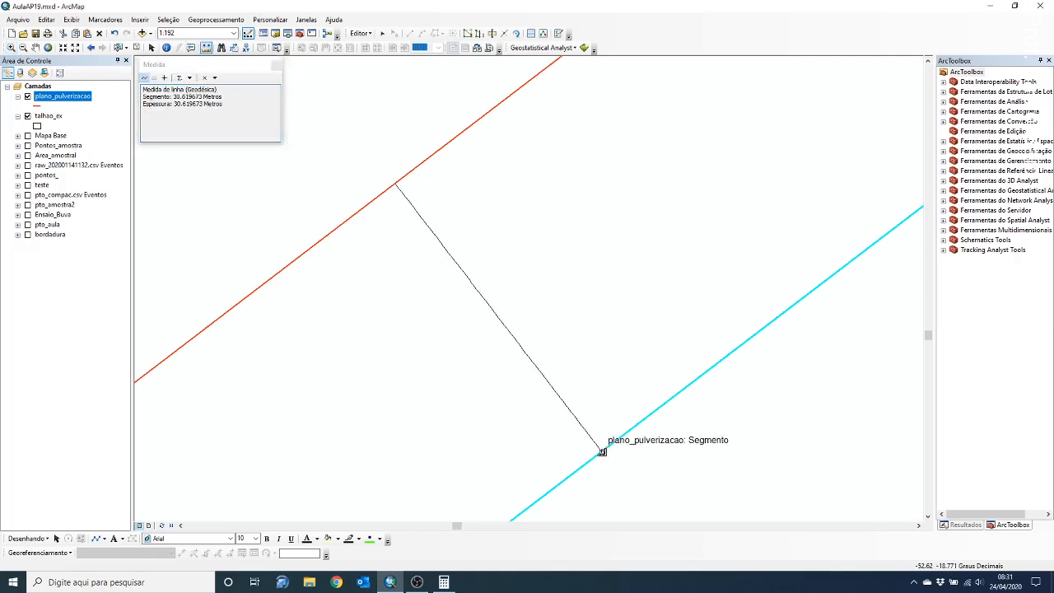
left_click(601, 451)
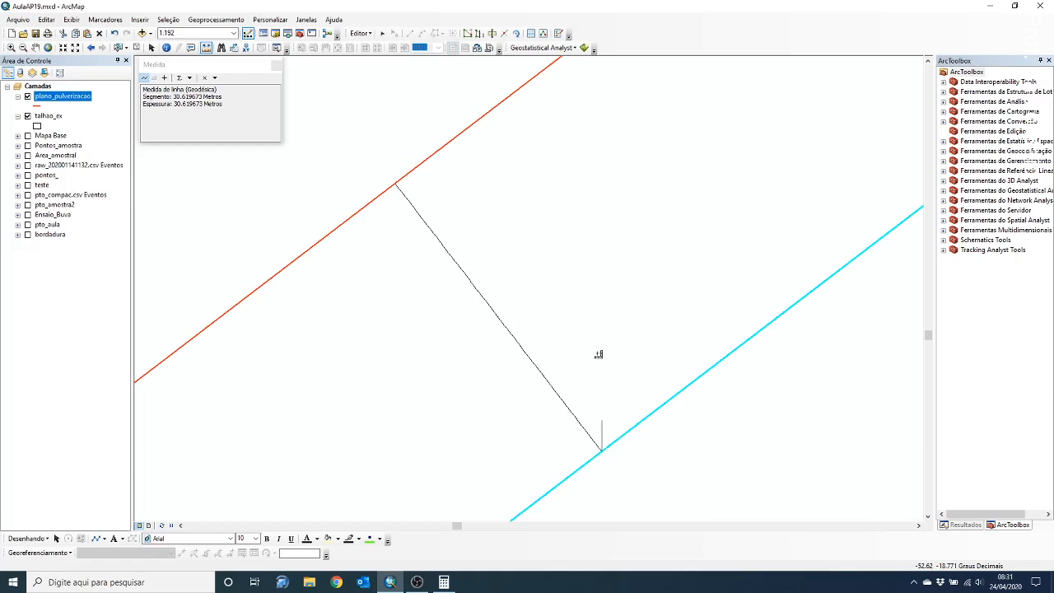
double_click(486, 211)
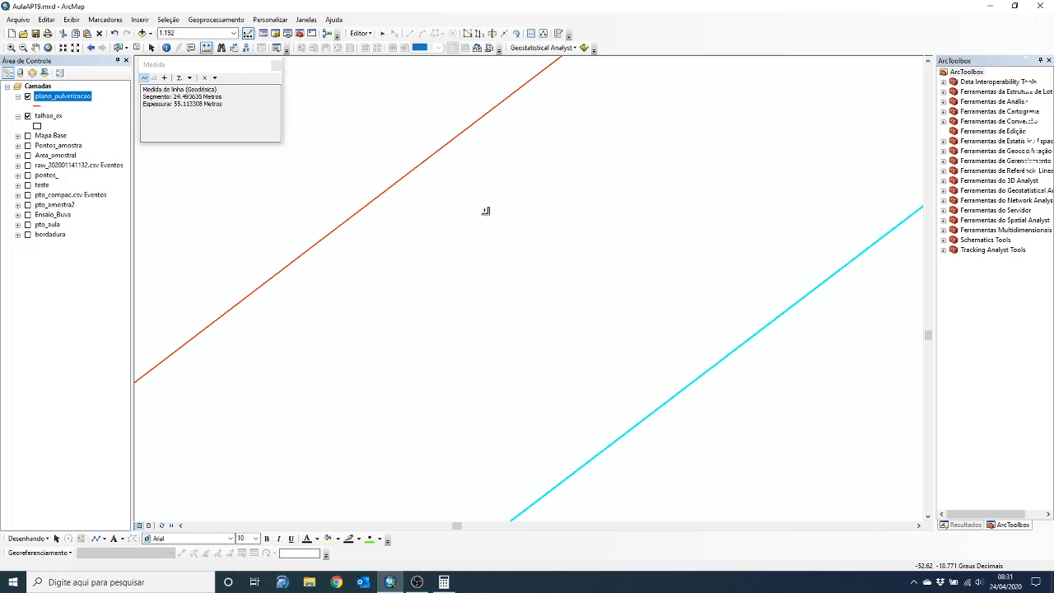
left_click(277, 65)
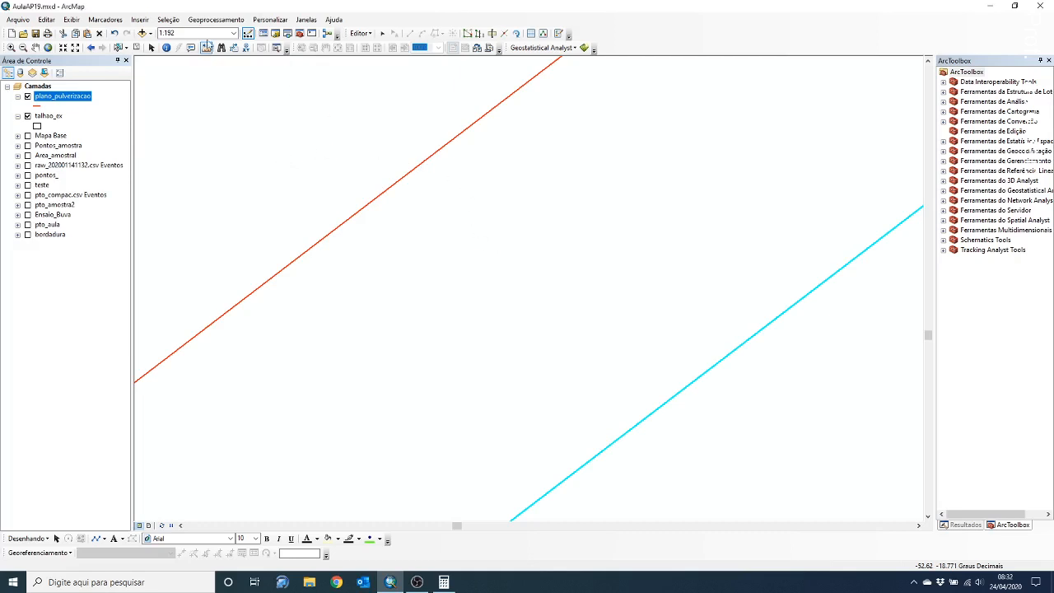
- Start a parallel copy of the line just below the guide line, with the distance set to 0.0002815315315315315
right_click(50, 115)
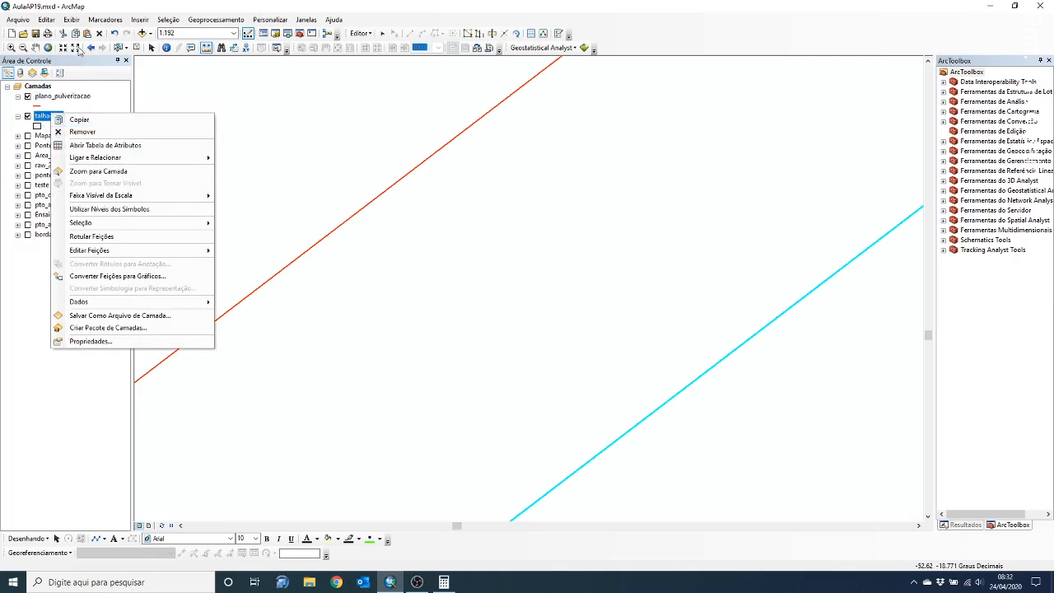
left_click(43, 120)
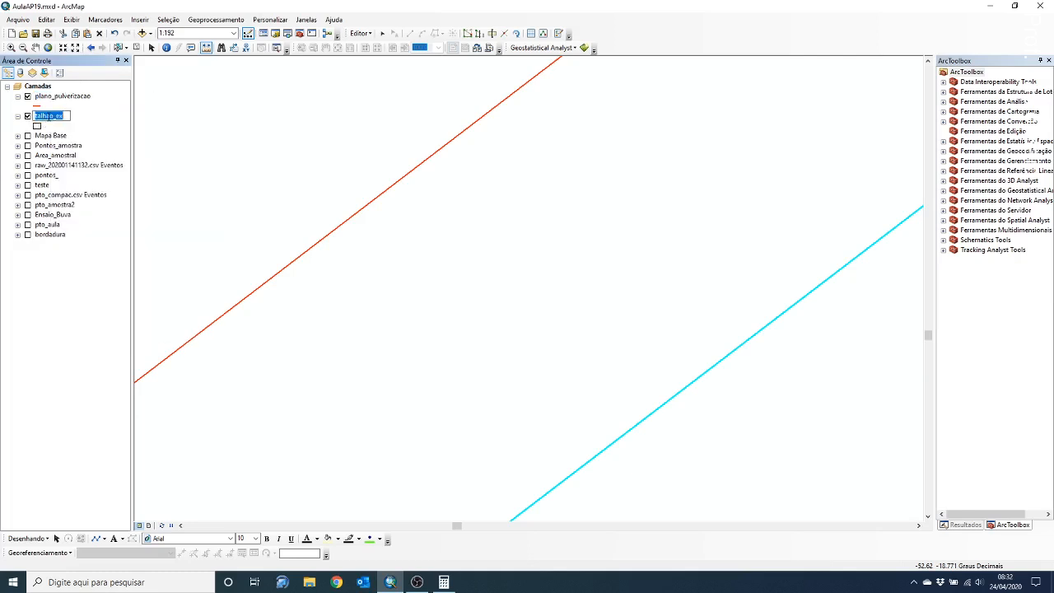
right_click(50, 118)
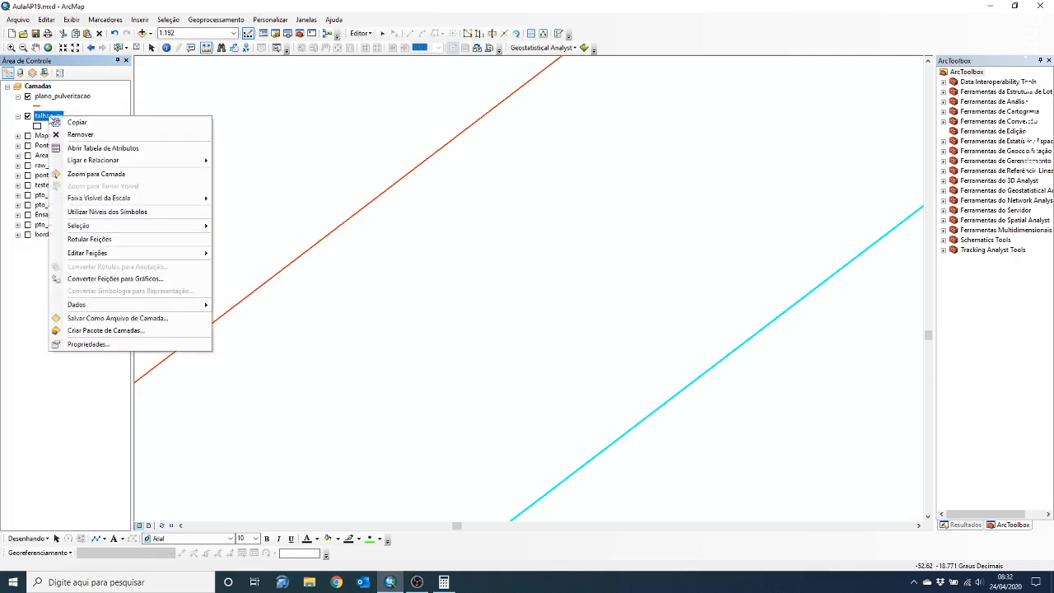
left_click(96, 174)
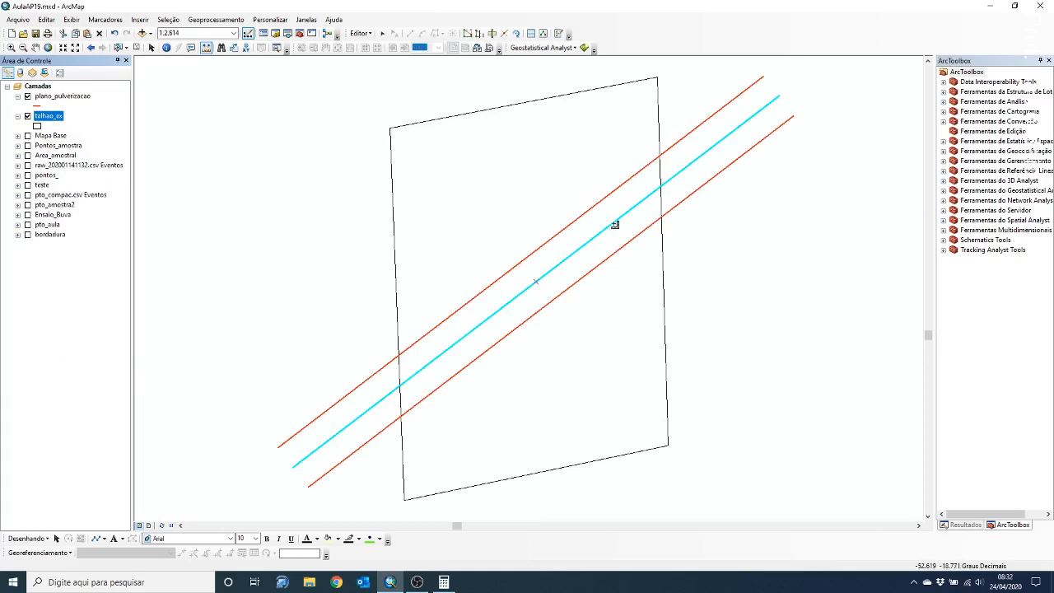
left_click(382, 33)
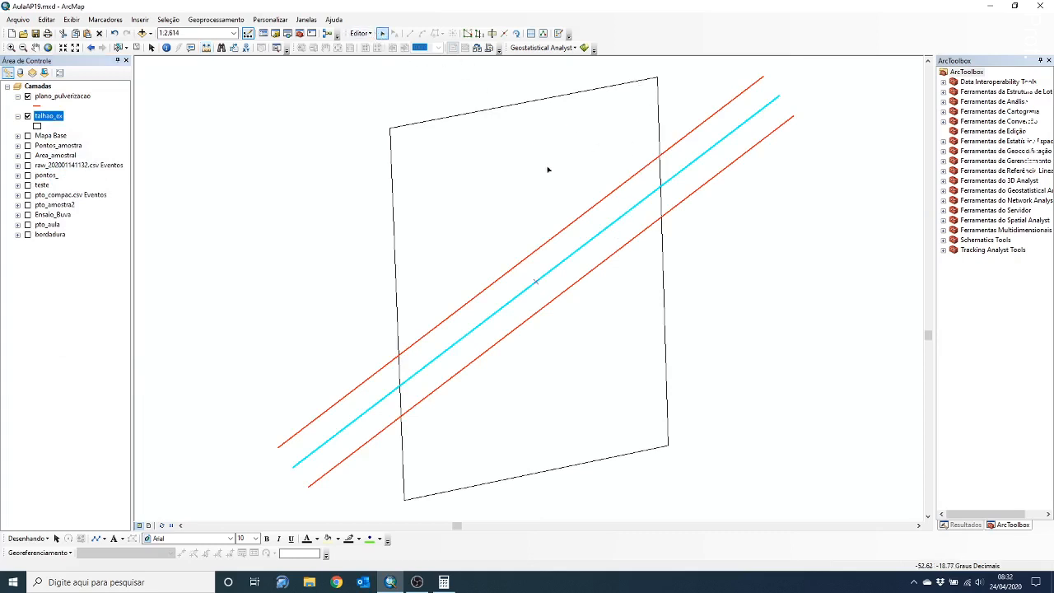
left_click(590, 276)
left_click(366, 35)
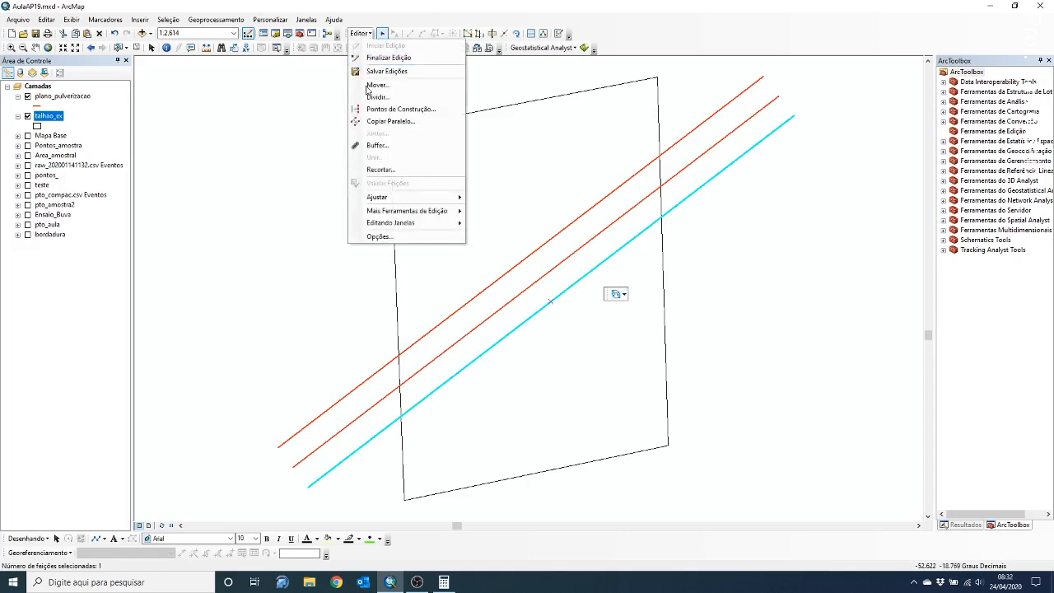
left_click(383, 120)
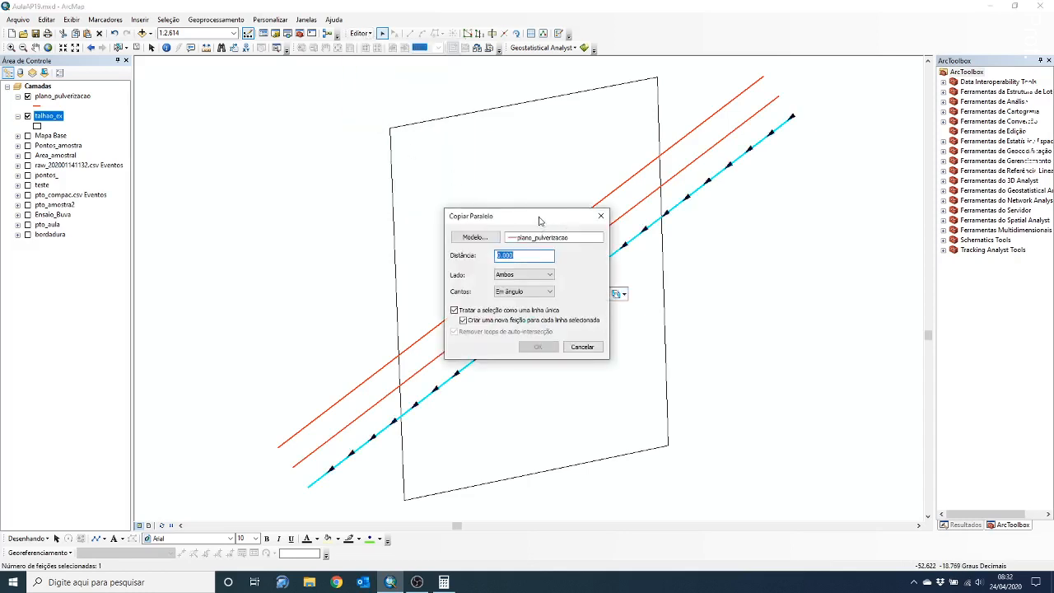
left_click_drag(541, 217, 393, 128)
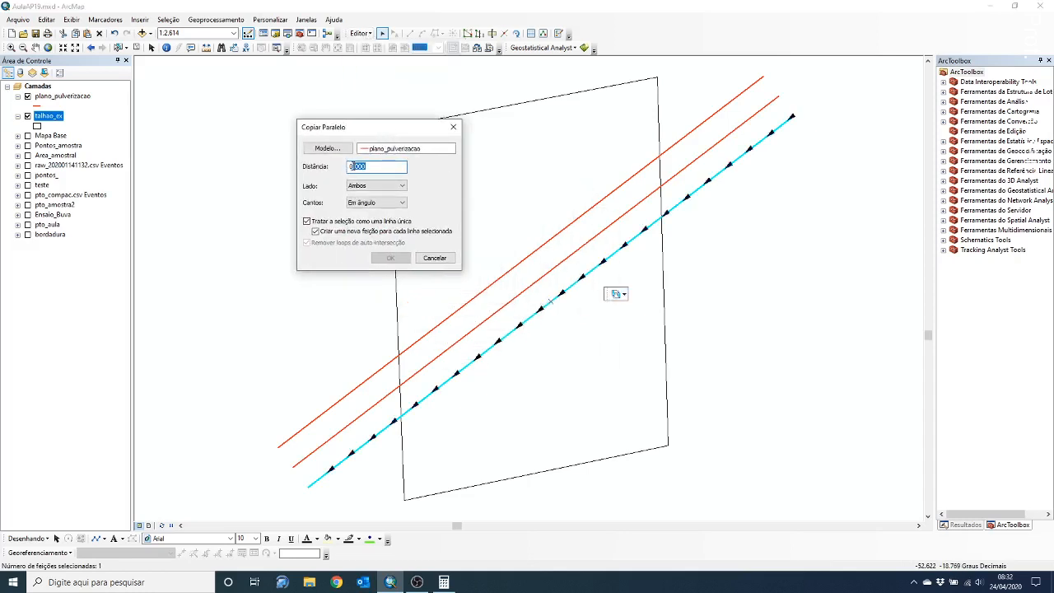
left_click(379, 167)
key("ctrl+a")
type("2.815315315315315")
left_click(353, 167)
key("BackSpace")
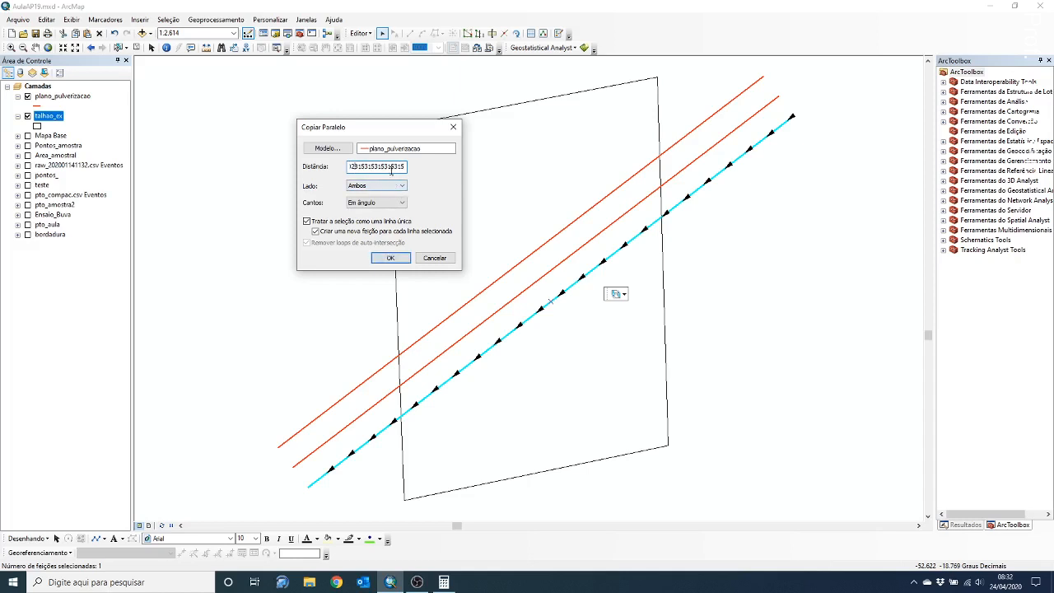
left_click_drag(388, 170, 551, 175)
left_click(357, 167)
- Set the copy side to Esquerda and create the fourth spray line
left_click(401, 187)
left_click(375, 203)
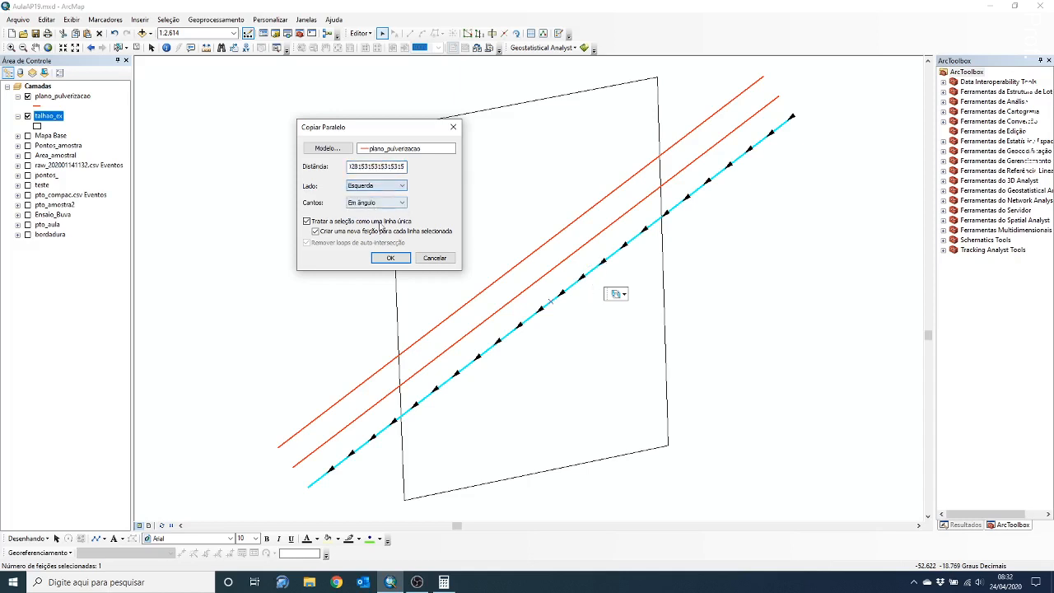
left_click(390, 258)
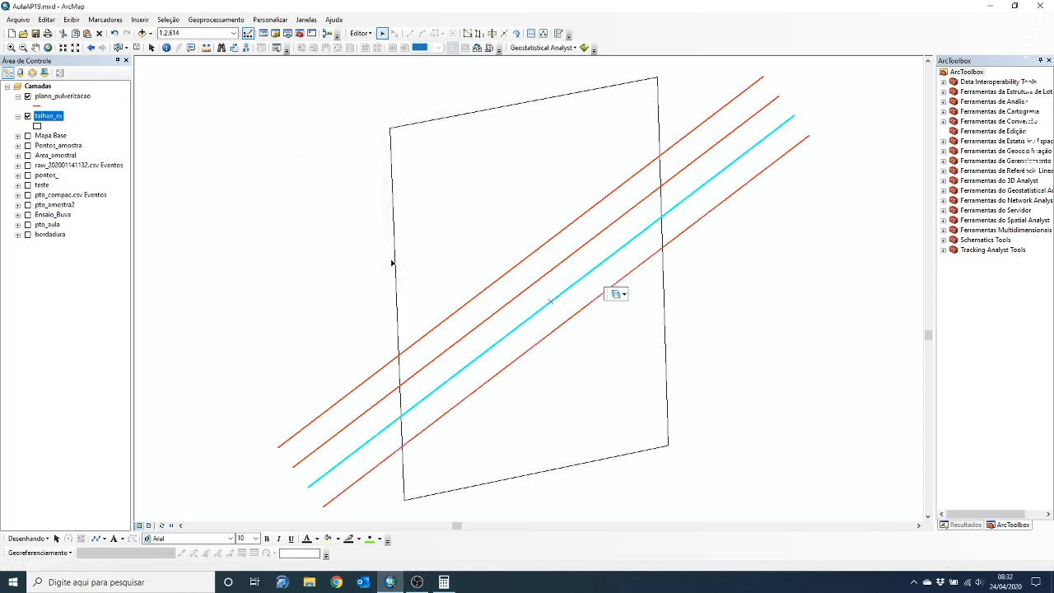
- Copy the fourth line from the top parallel at 0.0002815315315315315 on the Esquerda side to add a fifth line
left_click(560, 325)
left_click(359, 34)
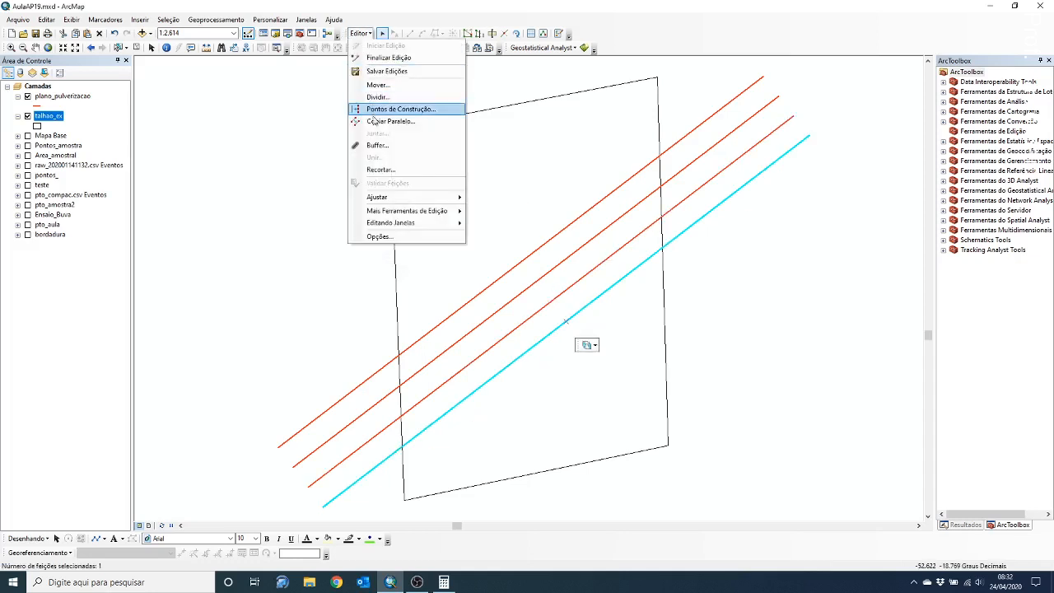
left_click(403, 145)
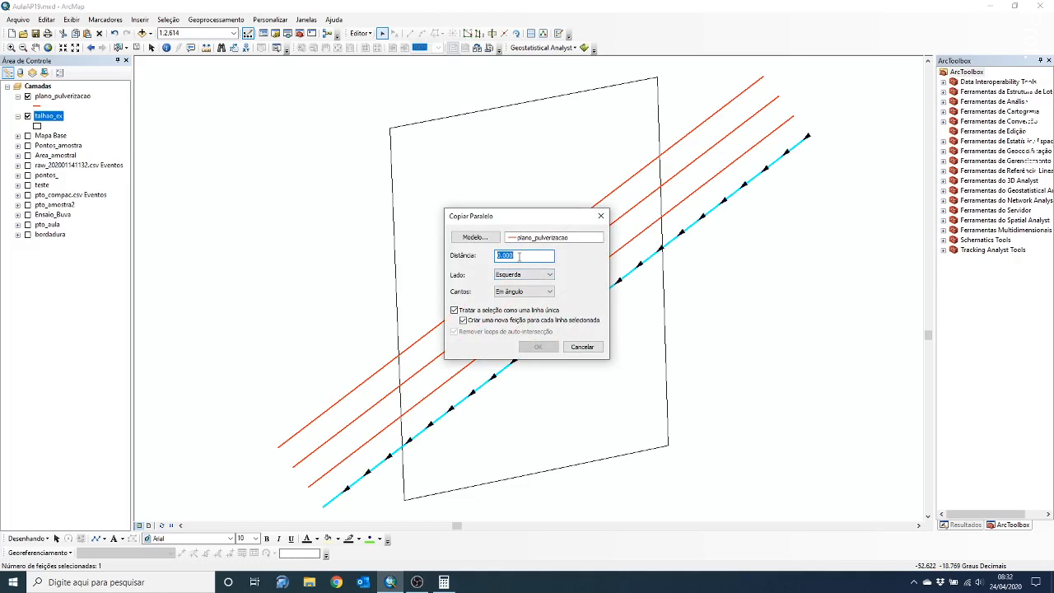
key("ctrl+v")
left_click(538, 346)
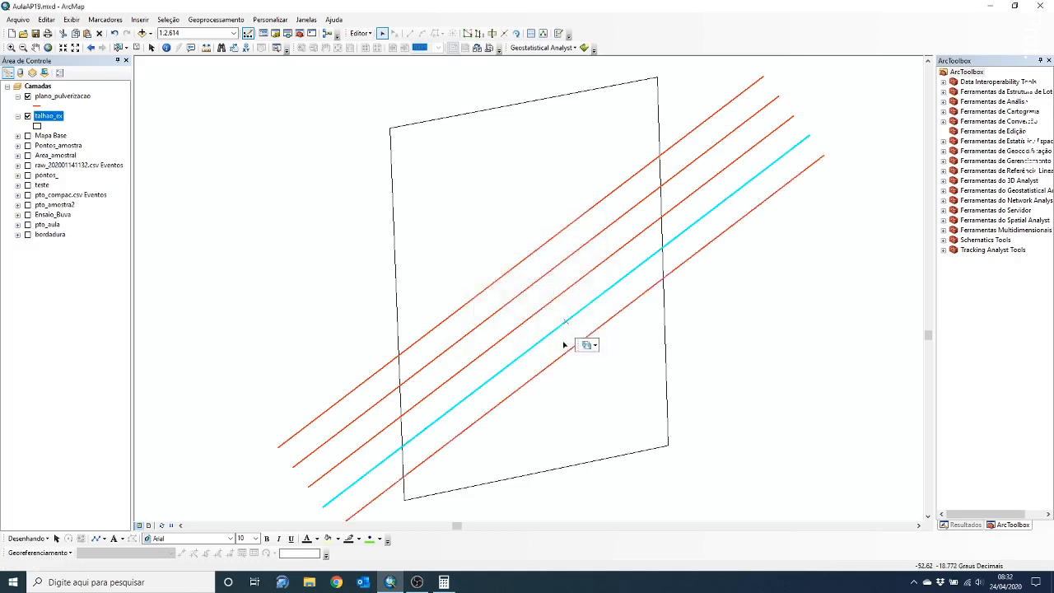
- Copy the fifth line parallel at 0.0002815315315315315 on the Esquerda side to add a sixth line
left_click(605, 322)
left_click(360, 34)
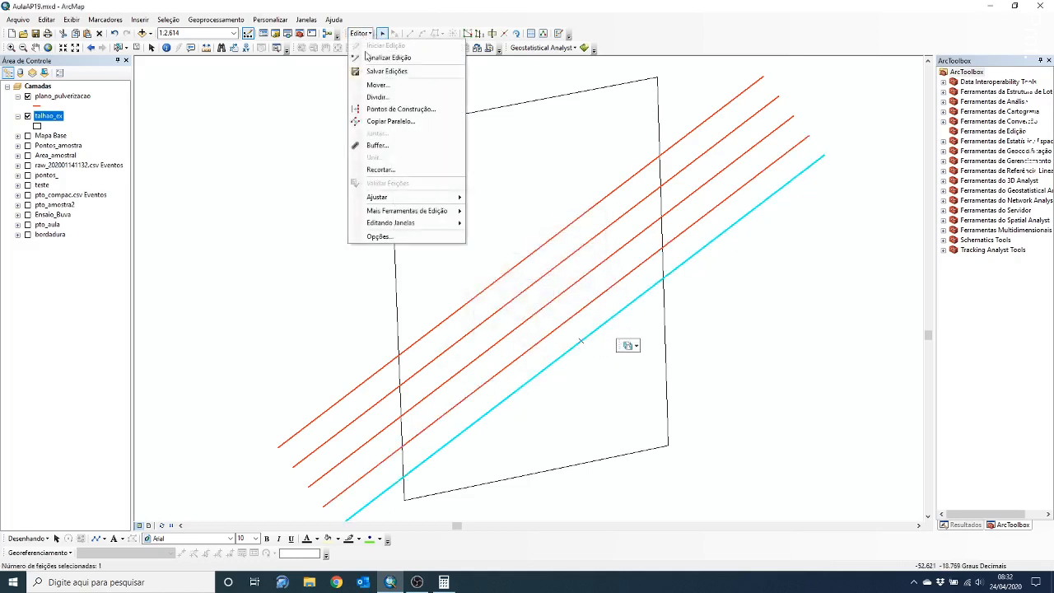
left_click(383, 122)
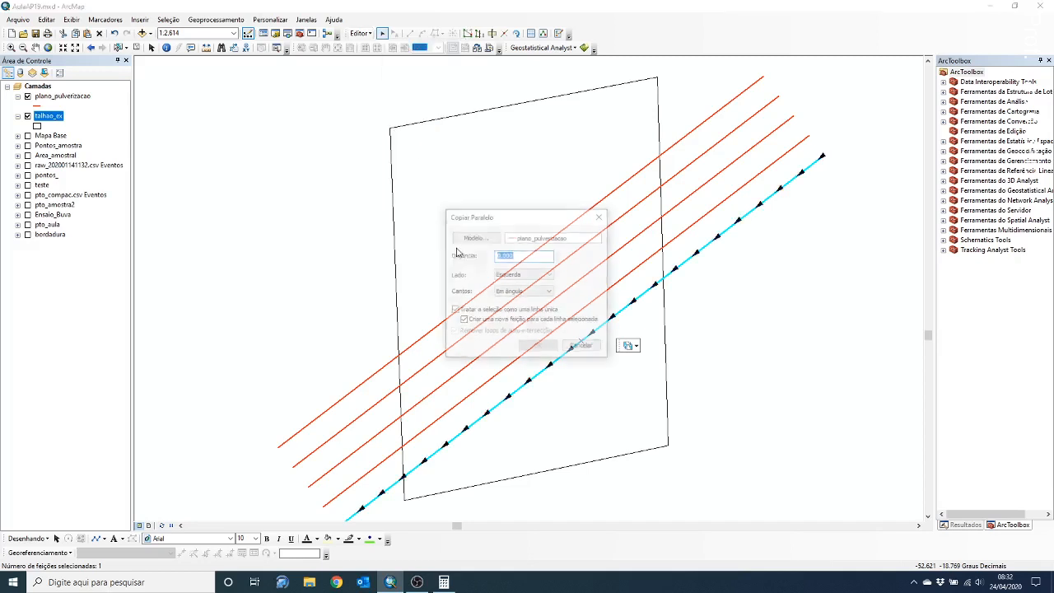
left_click(528, 255)
left_click_drag(528, 255, 462, 254)
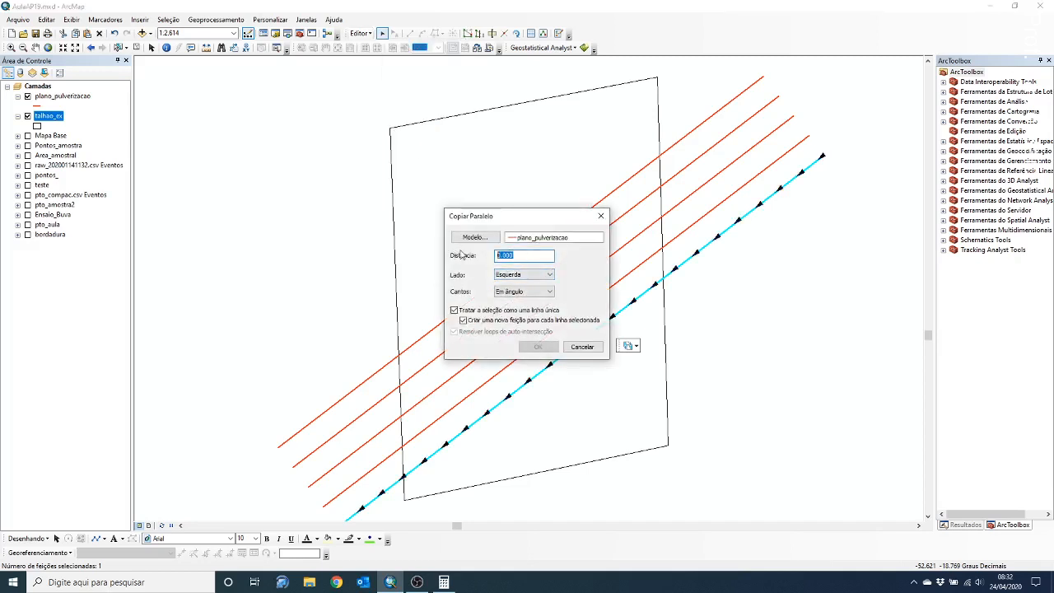
key("ctrl+v")
left_click(536, 347)
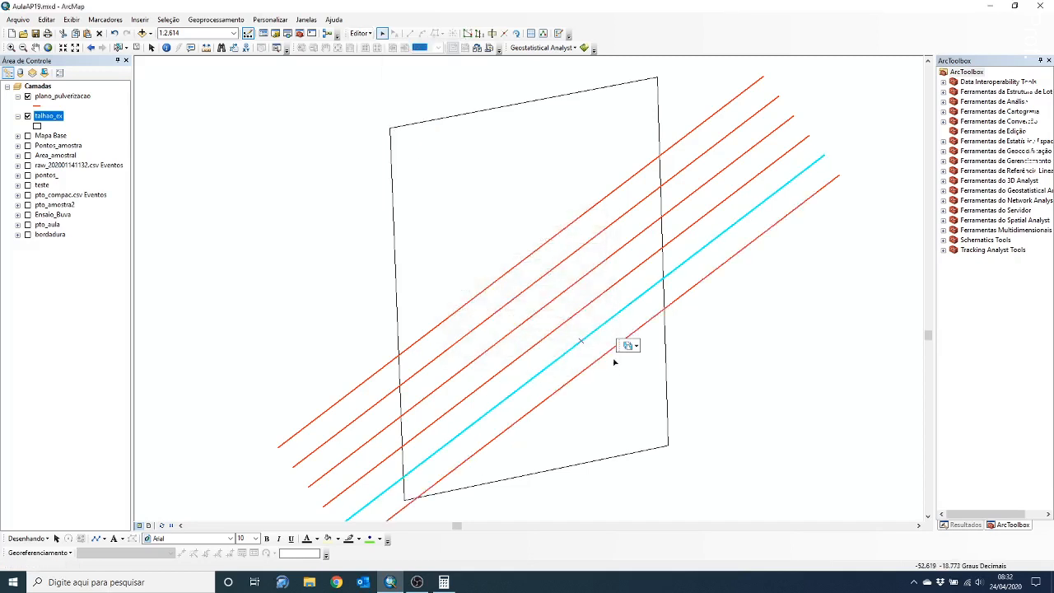
- Copy the sixth line parallel at 0.0002815315315315315 on the Esquerda side to add a seventh line
left_click(359, 33)
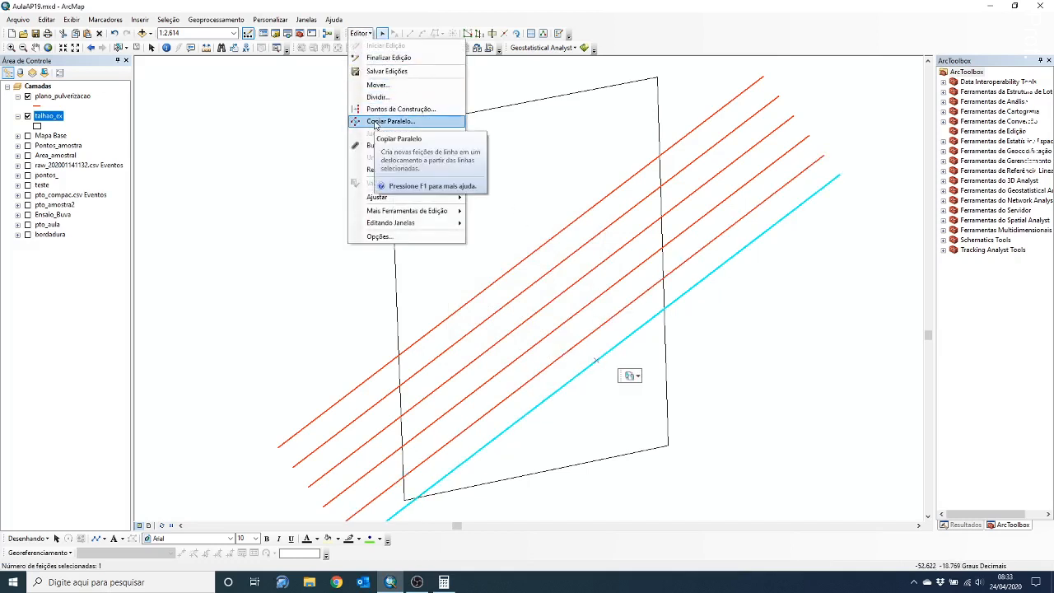
left_click(375, 122)
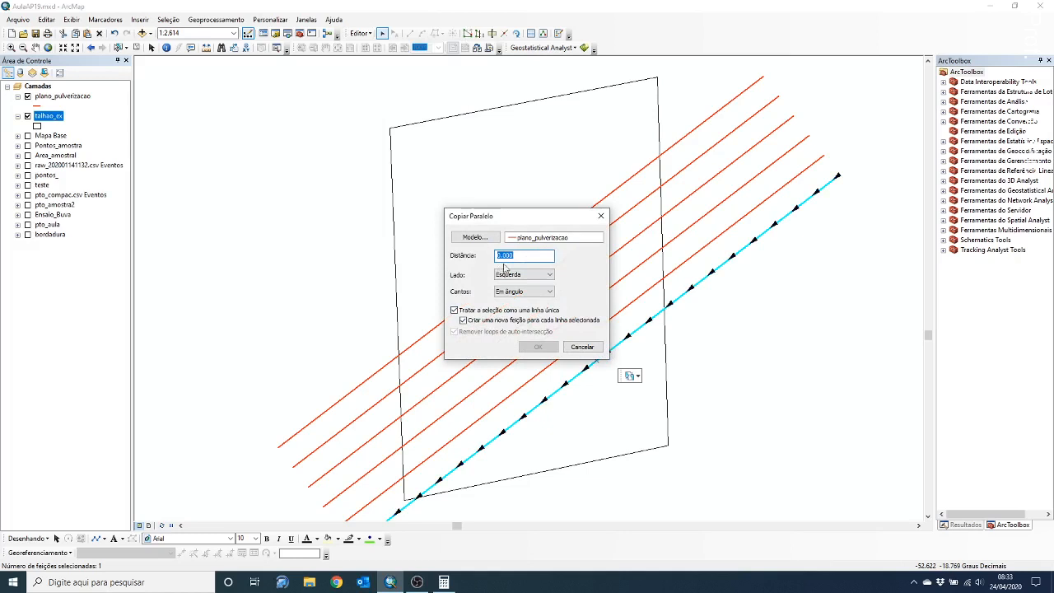
key("ctrl+v")
left_click(537, 346)
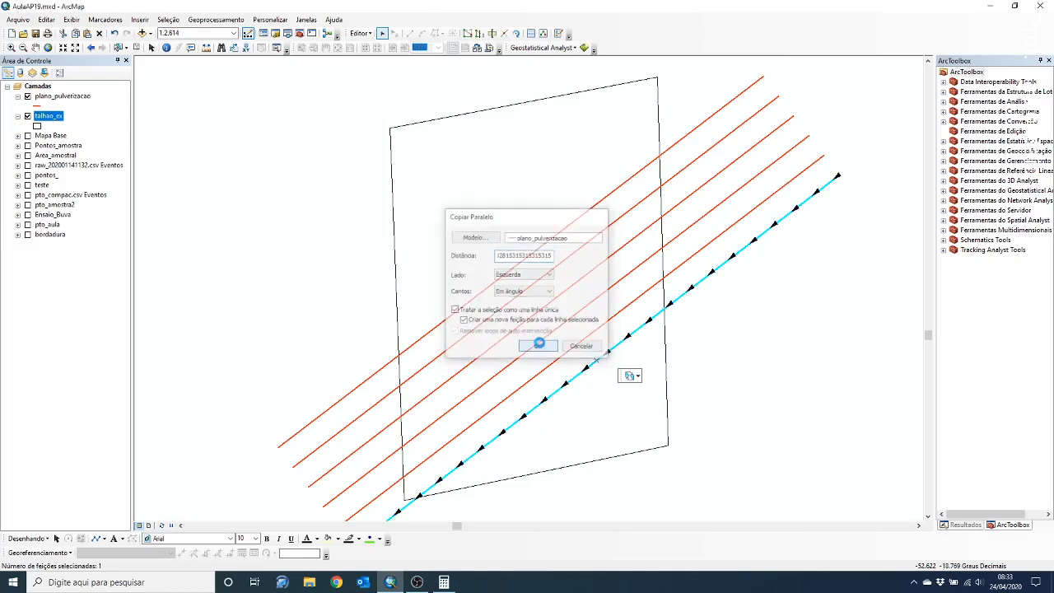
- Copy the seventh spray line parallel at 0.0002815315315315315 on the Esquerda side to add an eighth line
left_click(360, 33)
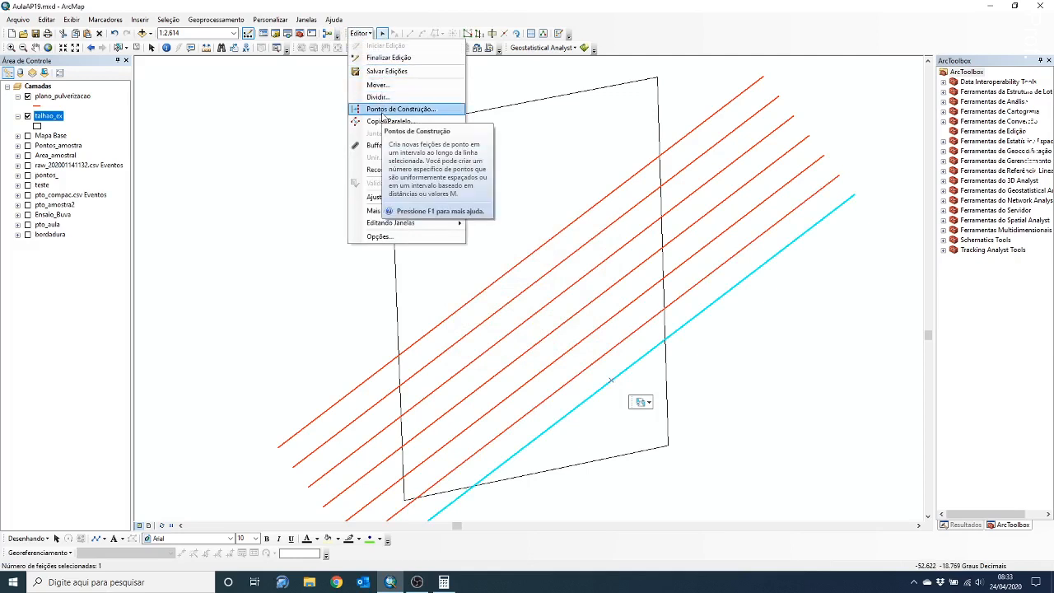
left_click(387, 121)
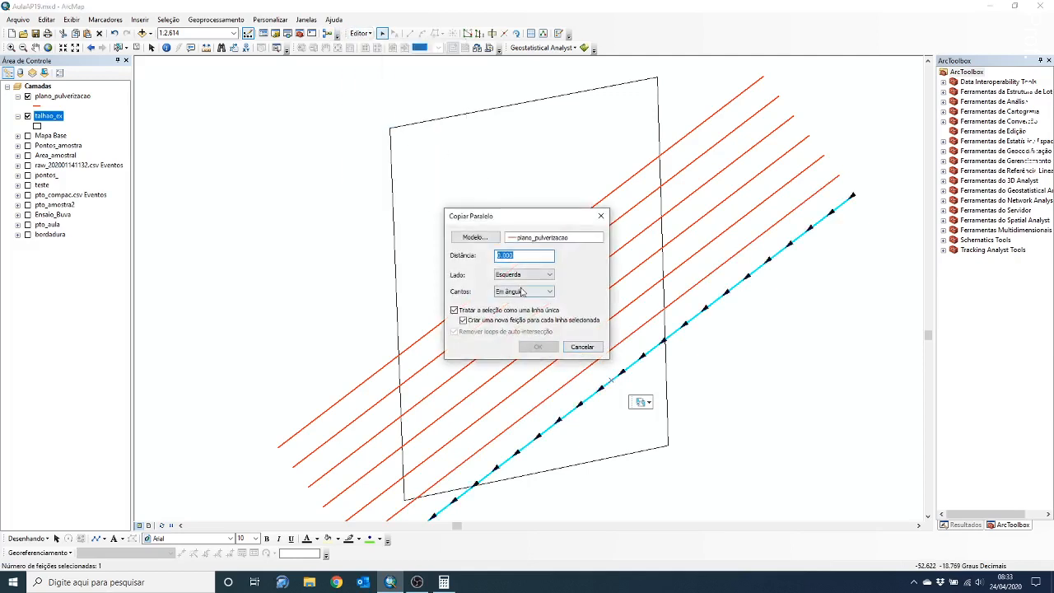
key("ctrl+v")
left_click(540, 348)
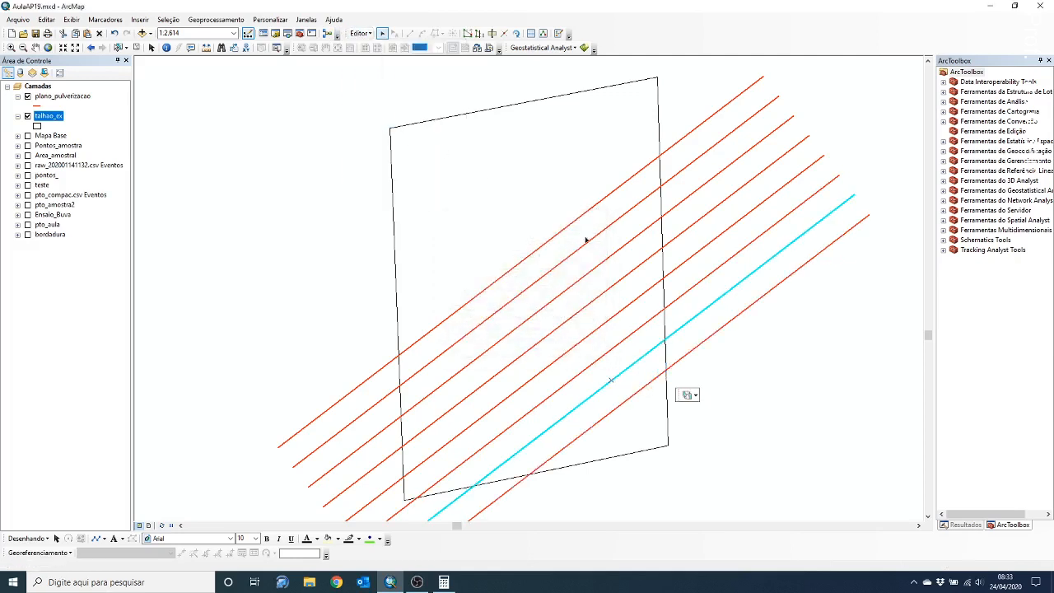
- Copy the eighth spray line parallel at the same distance on the Esquerda side to add a ninth line
left_click(359, 35)
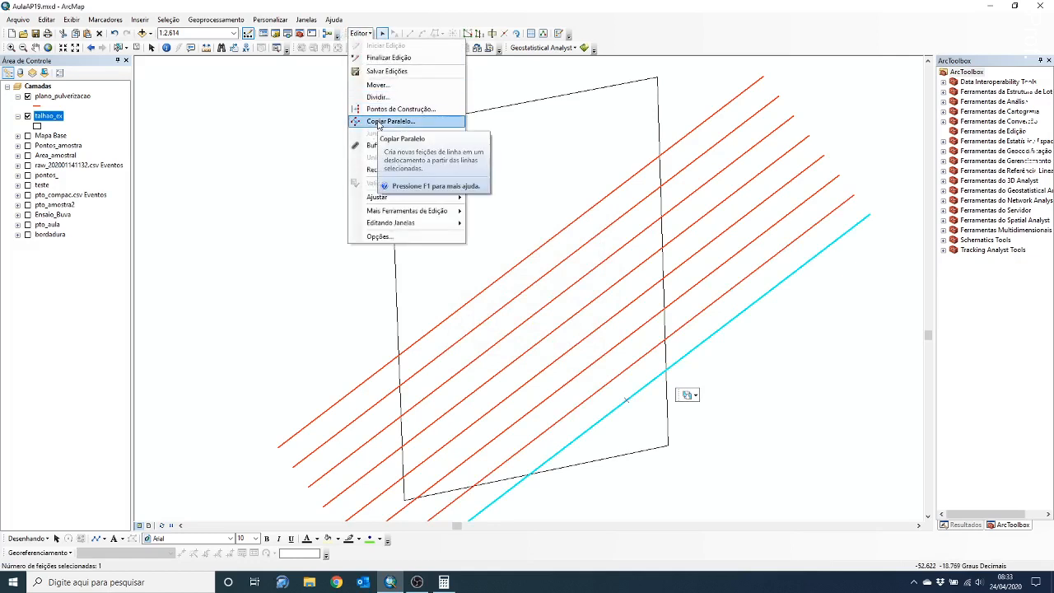
left_click(378, 122)
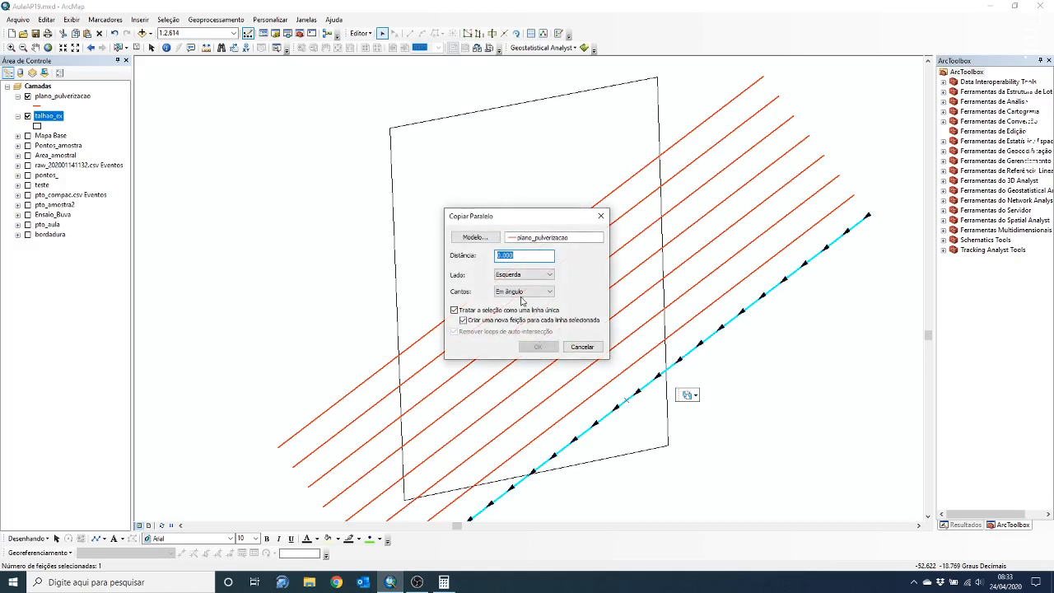
left_click(539, 347)
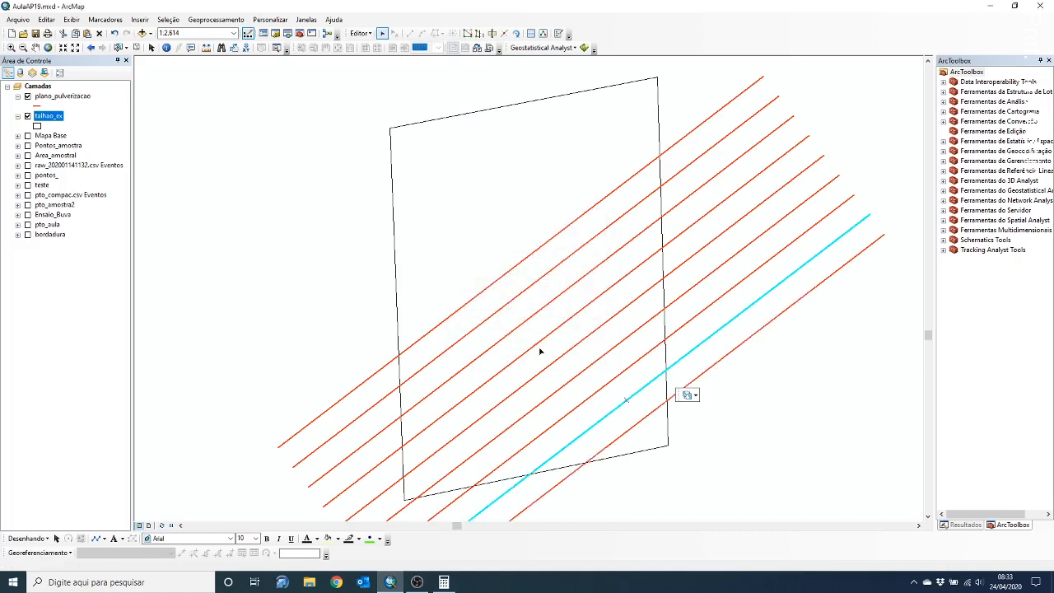
- Select the ninth spray line and copy it parallel at the same distance on the Esquerda side to add a tenth line
left_click(657, 411)
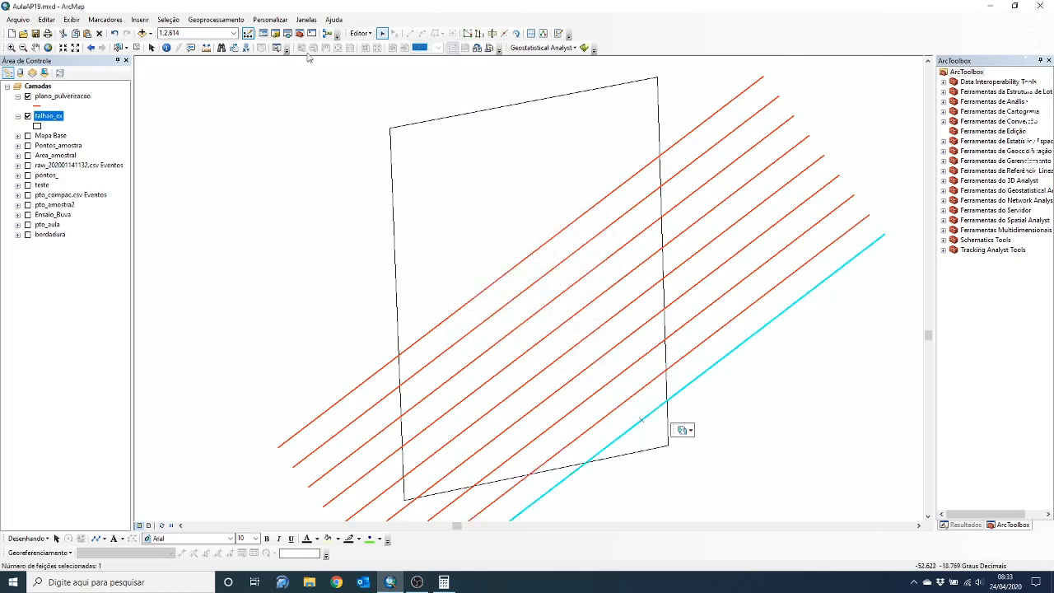
left_click(359, 34)
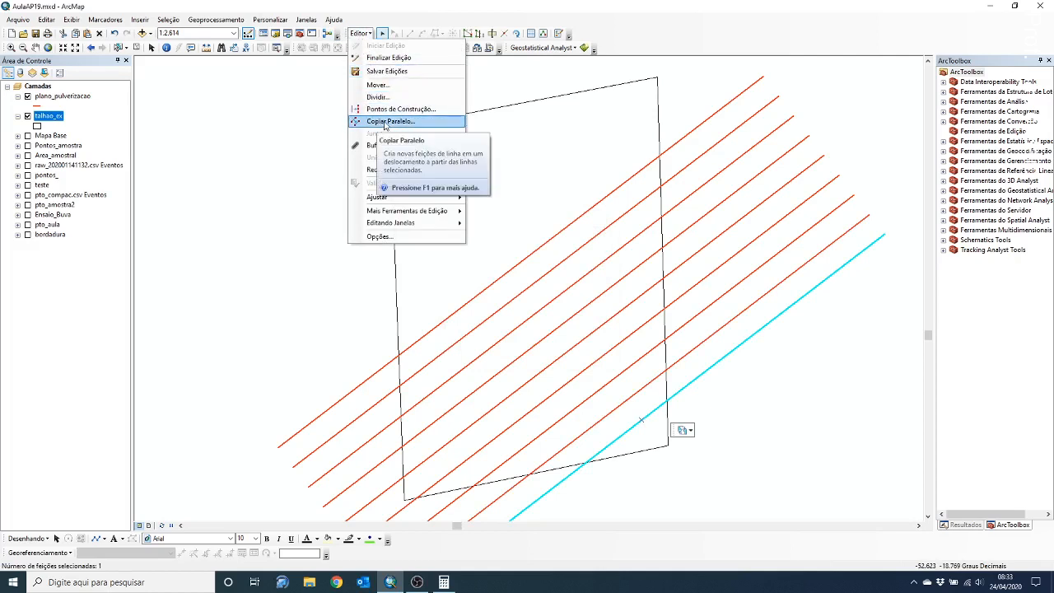
left_click(384, 122)
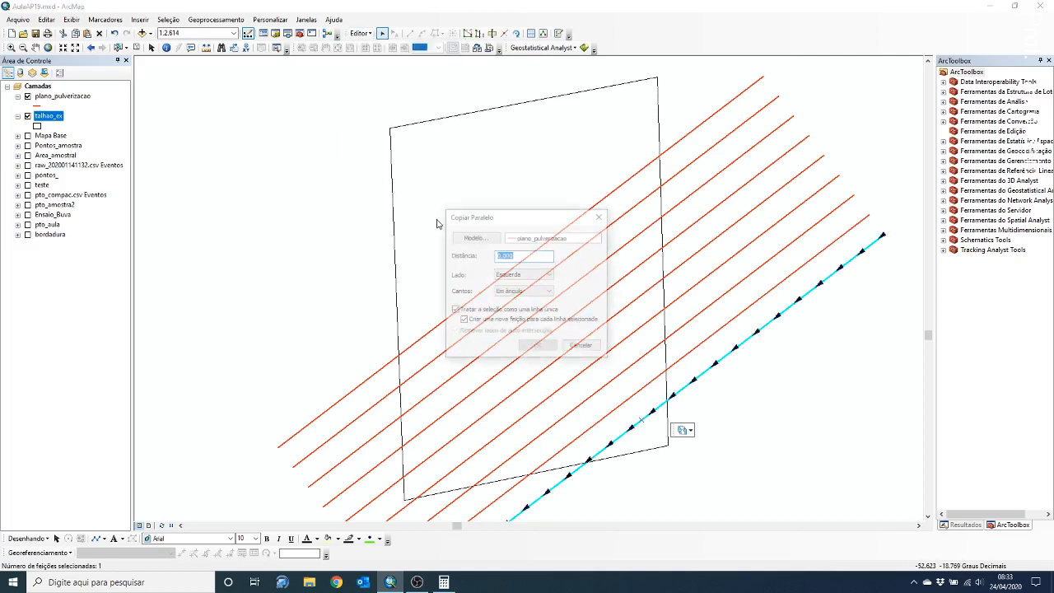
left_click(538, 347)
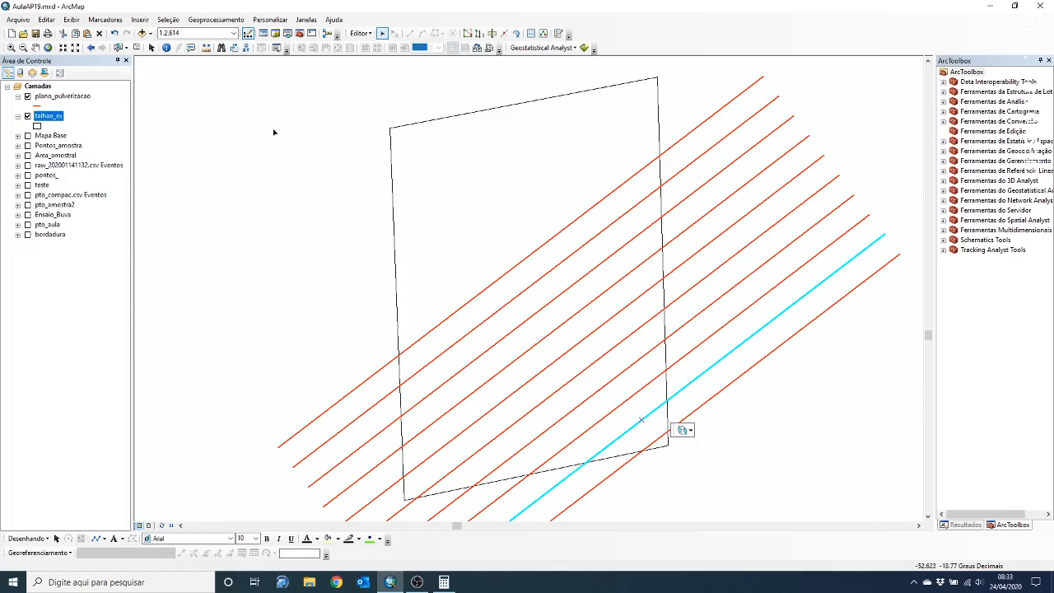
- Select all features of the plano_pulverizacao layer and try to cut them with the Cut Polygons tool
left_click(79, 99)
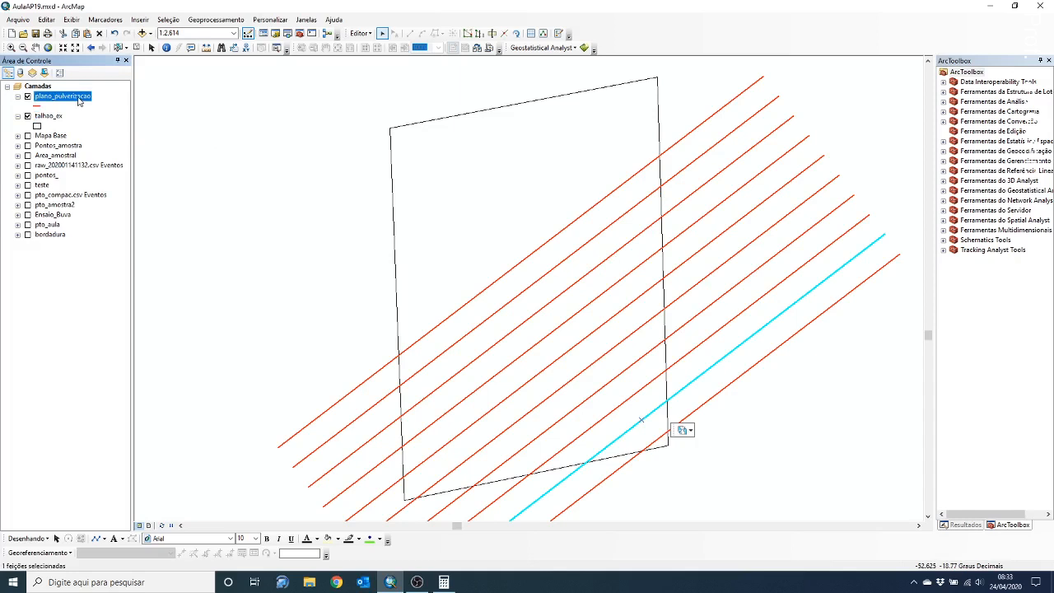
right_click(79, 101)
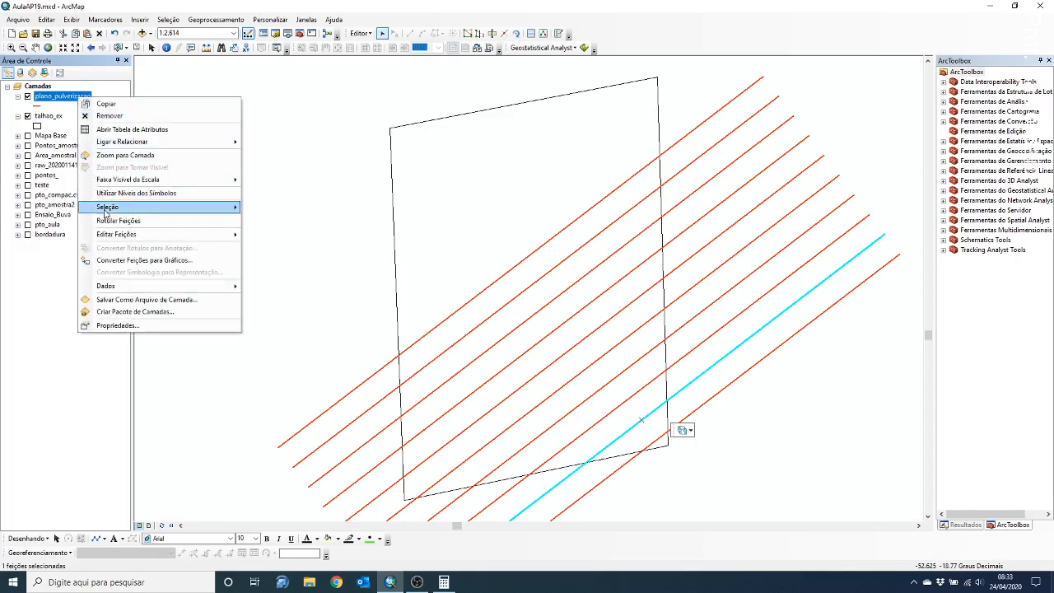
mouse_move(156, 206)
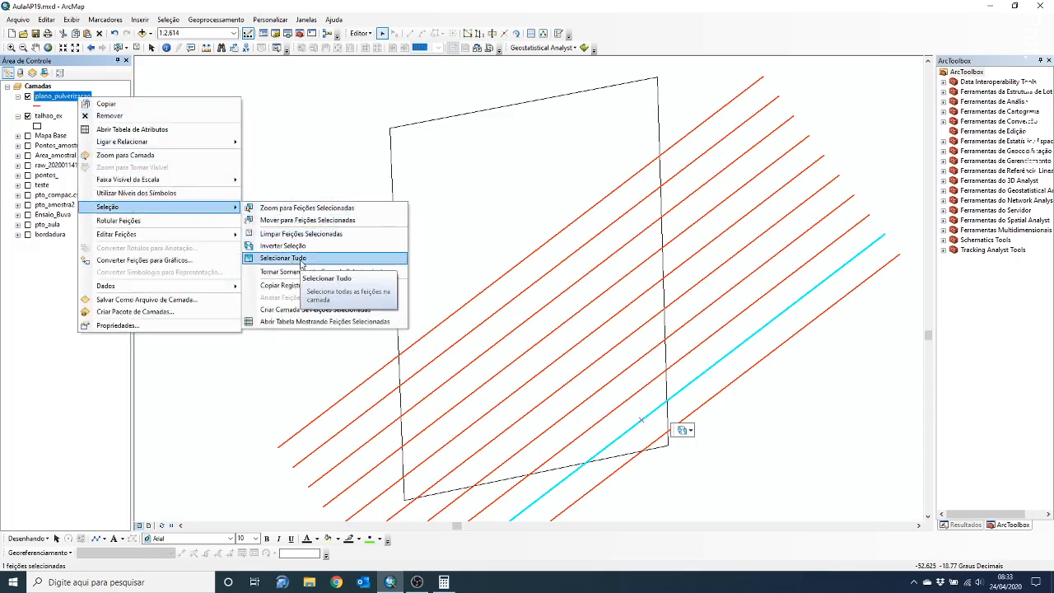
left_click(294, 258)
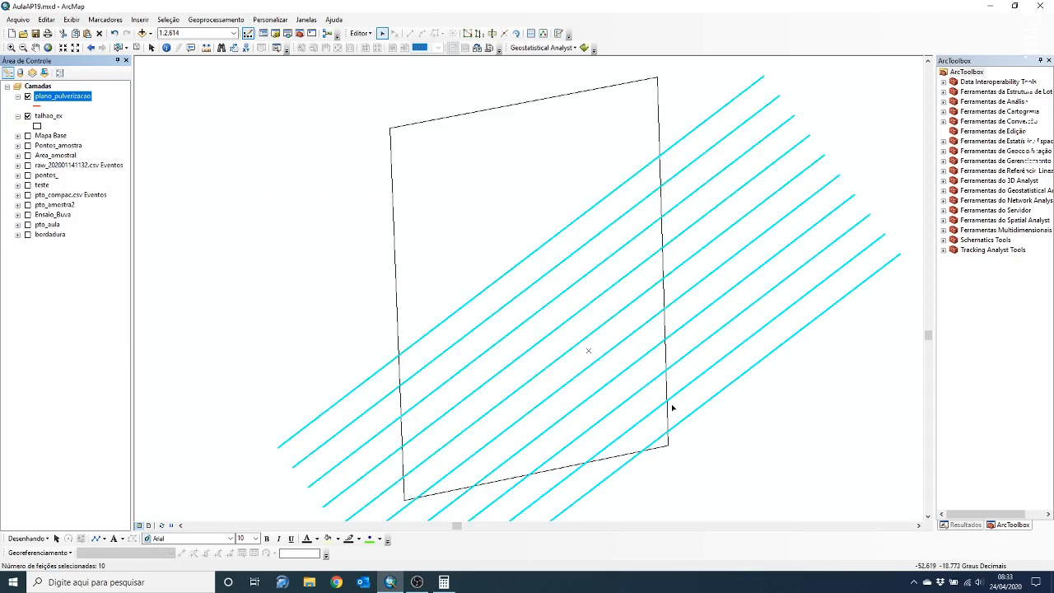
left_click(492, 35)
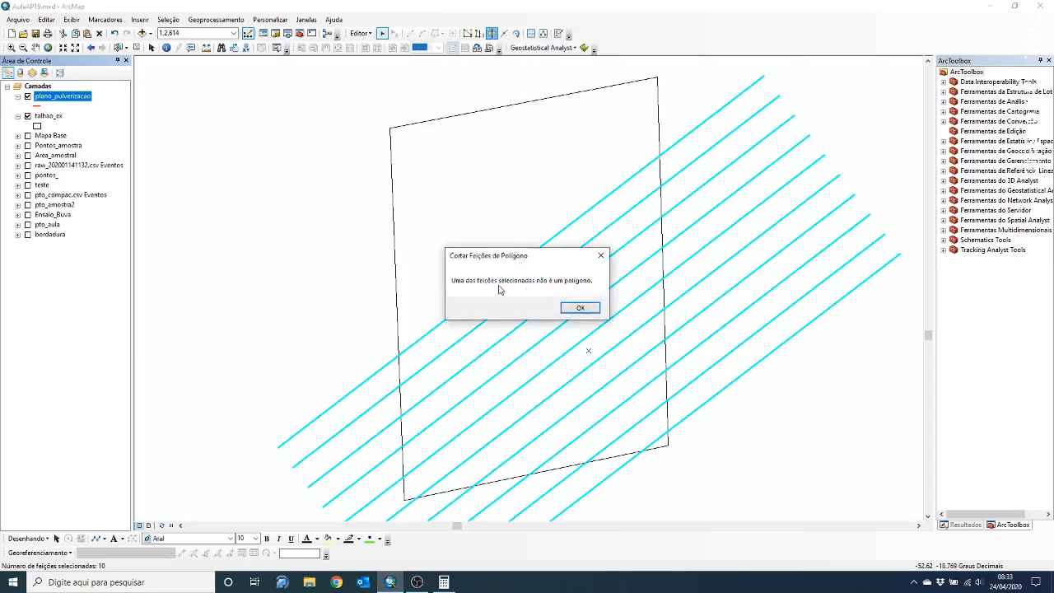
left_click(577, 309)
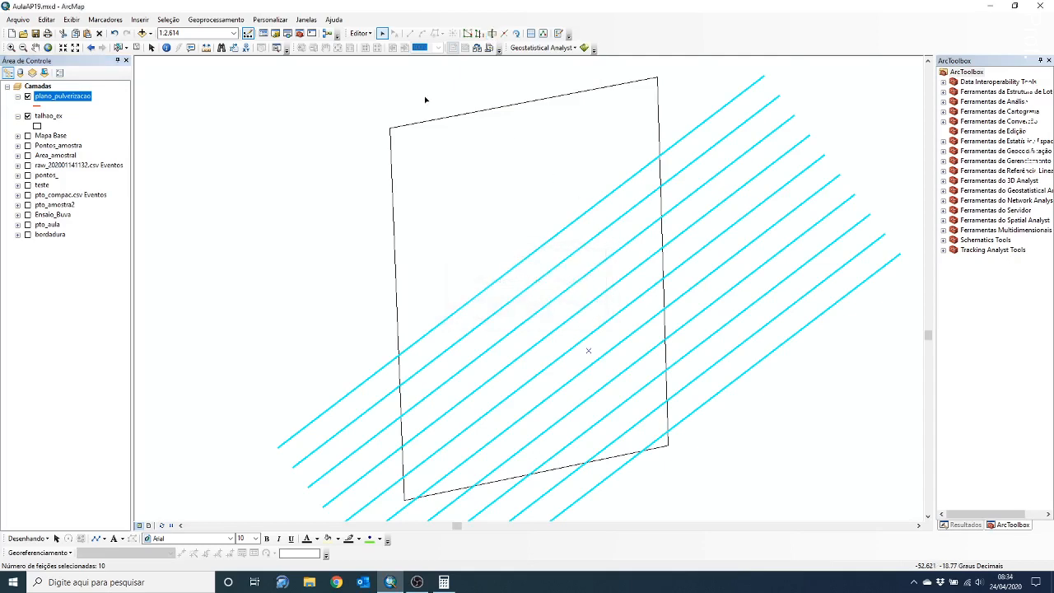
- Stop the edit session and save the edits to the spray lines
left_click(360, 33)
left_click(374, 61)
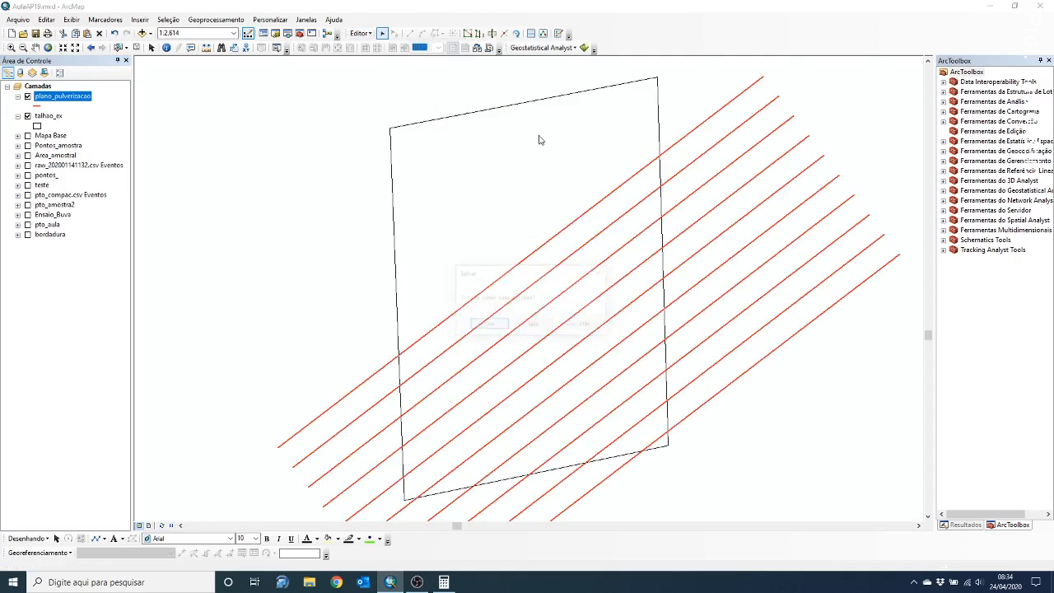
left_click(499, 325)
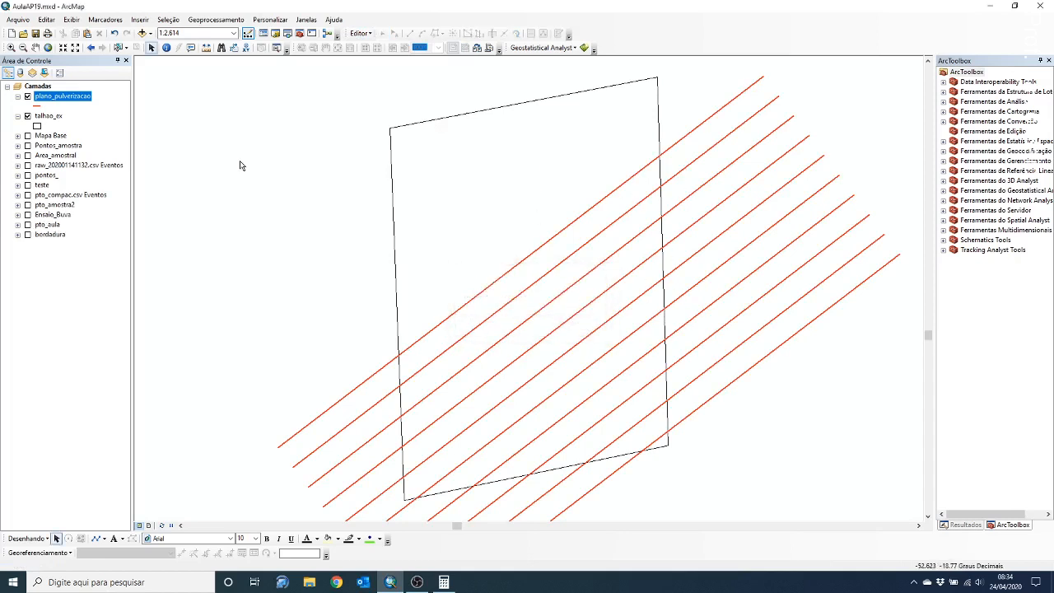
- Start a new edit session on the plano_pulverizacao layer
left_click(360, 33)
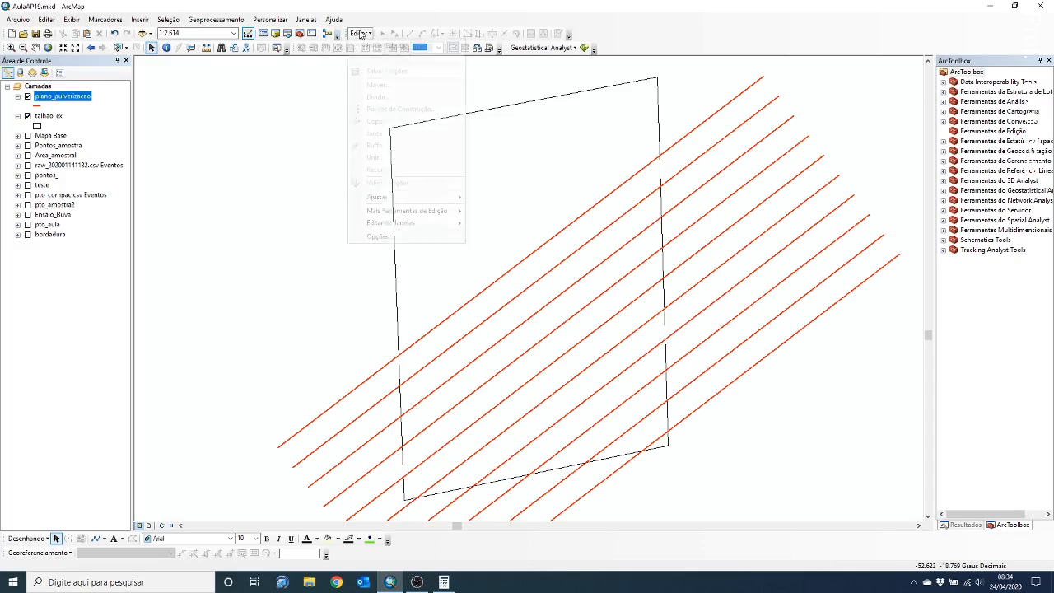
left_click(380, 47)
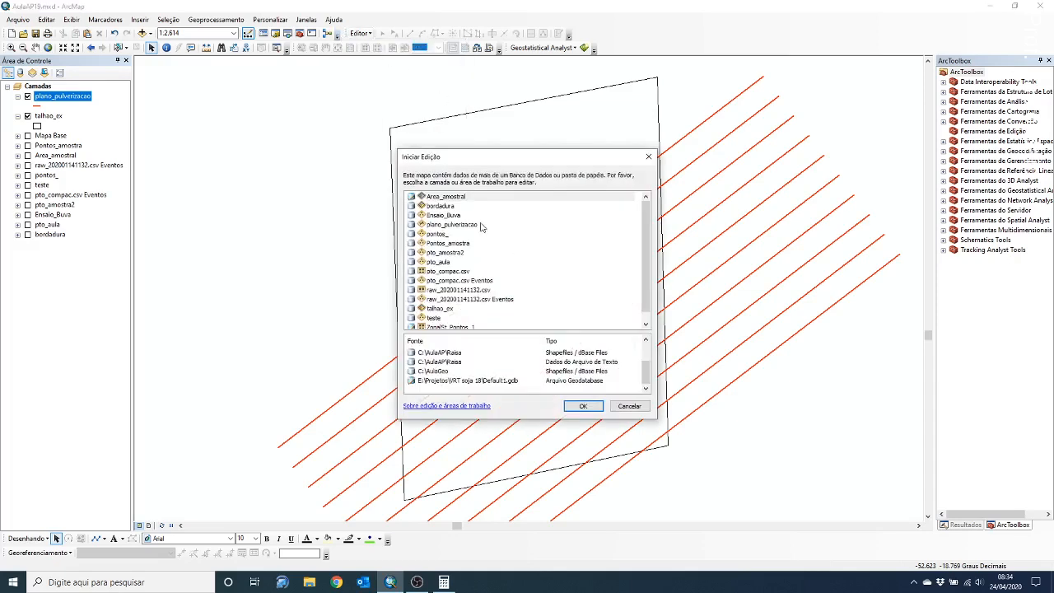
left_click(480, 225)
left_click(586, 407)
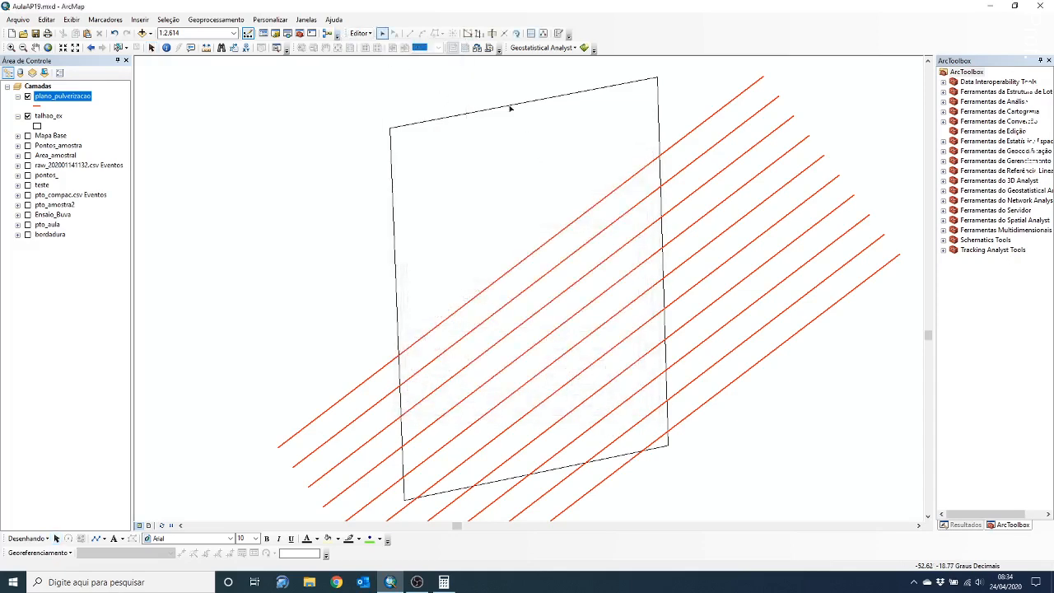
- Reselect every plano_pulverizacao line and retry the Cut Polygons tool on the selection
right_click(75, 99)
mouse_move(117, 209)
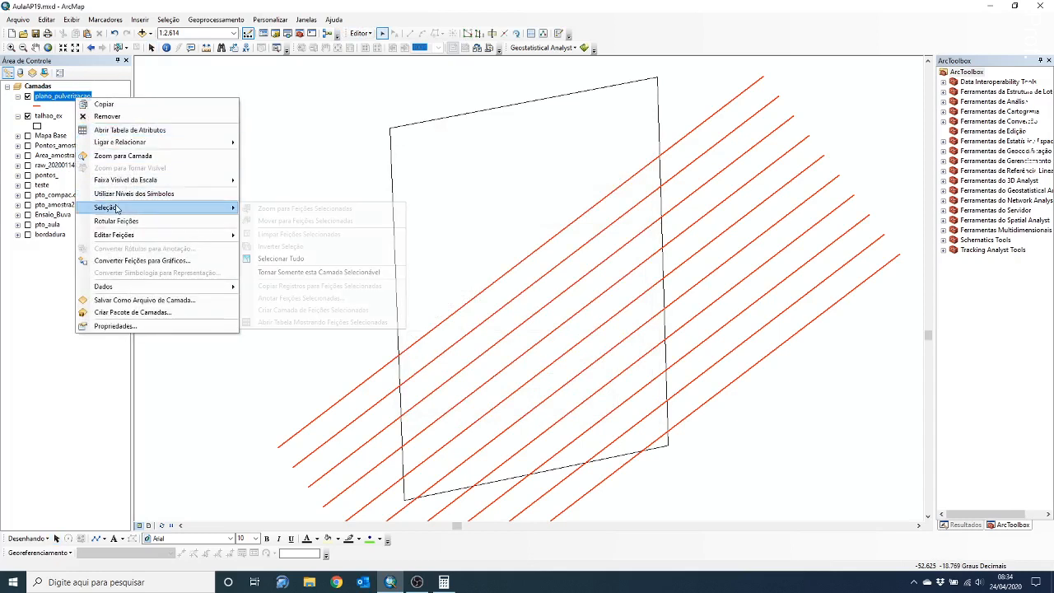
left_click(299, 259)
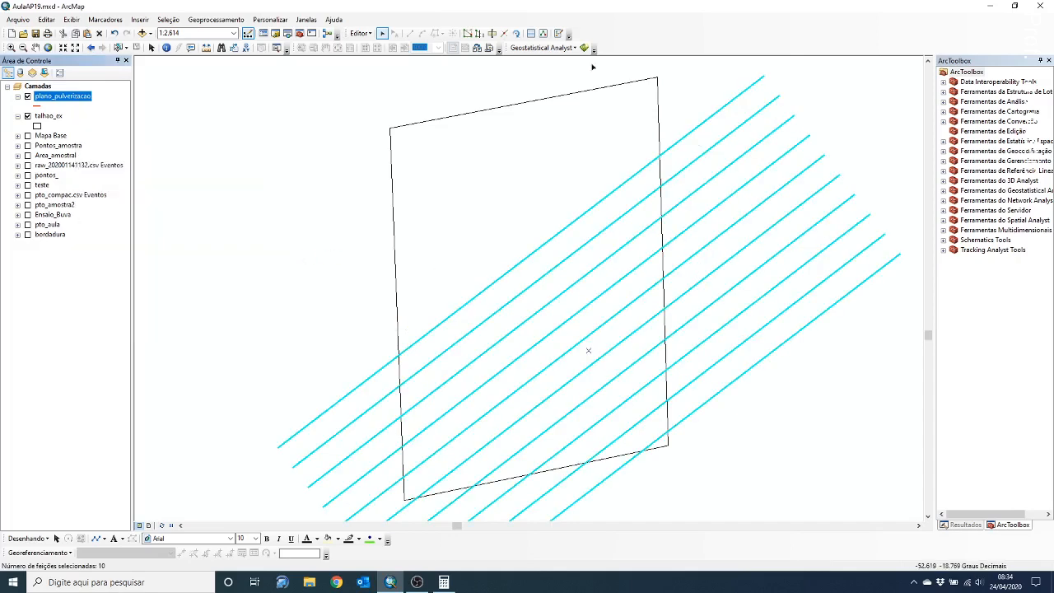
left_click(491, 33)
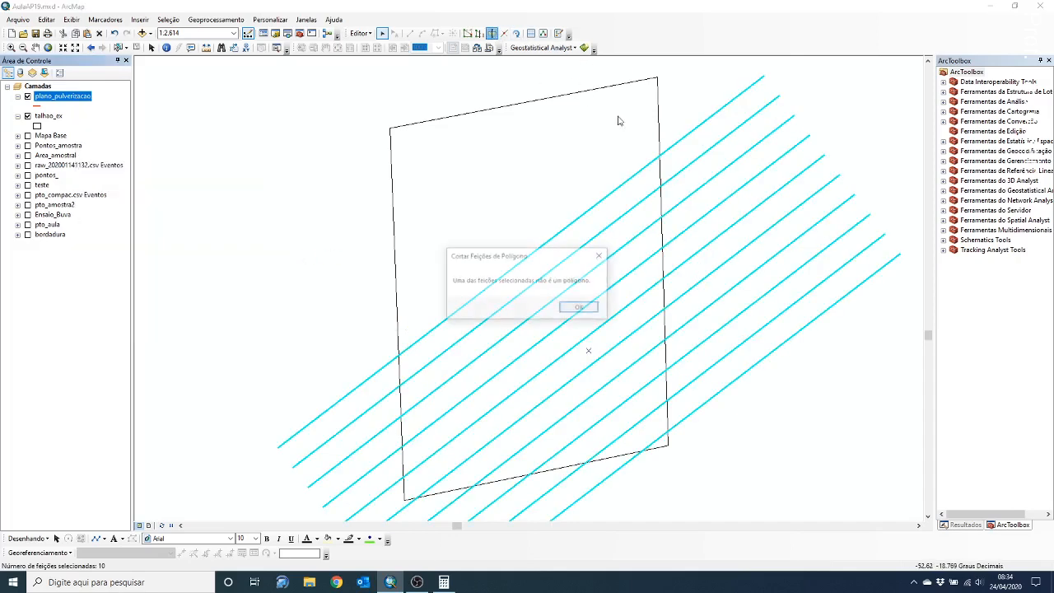
left_click(580, 309)
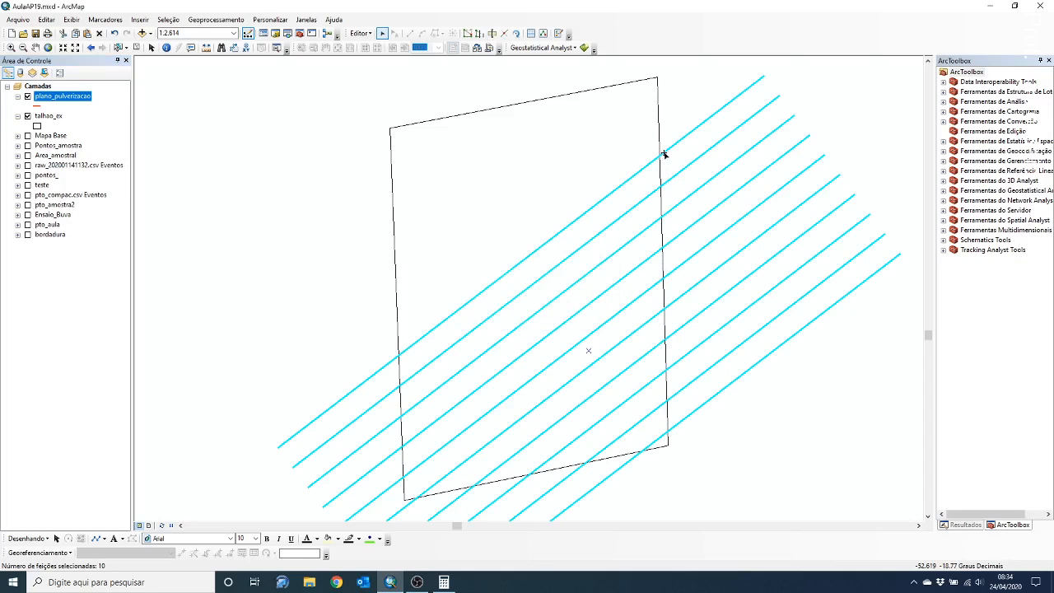
- Check the general and data source properties of the plano_pulverizacao layer, including its geometry type, then close them
right_click(51, 96)
left_click(82, 325)
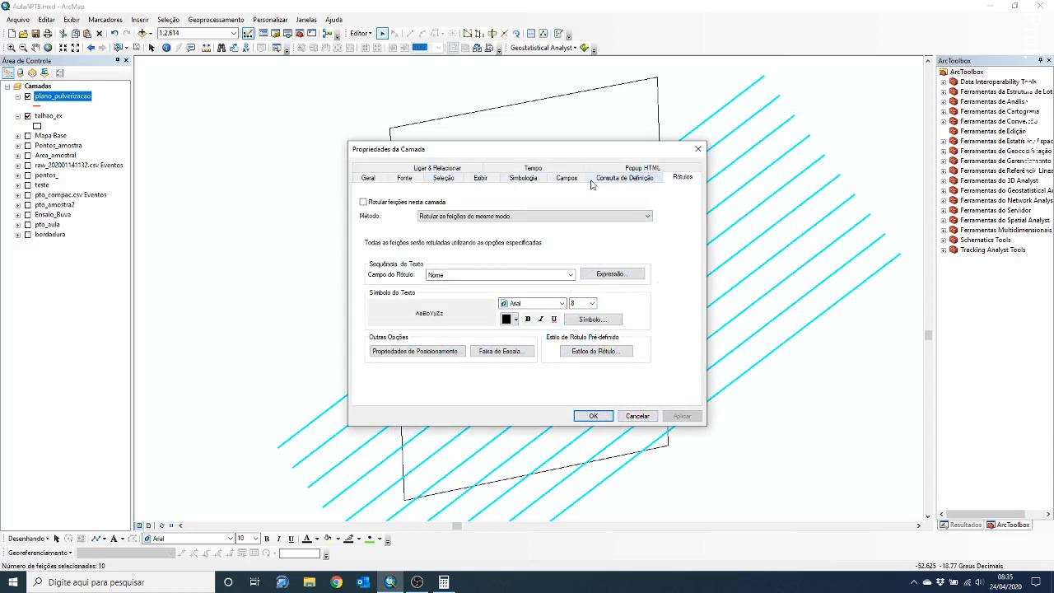
left_click(372, 181)
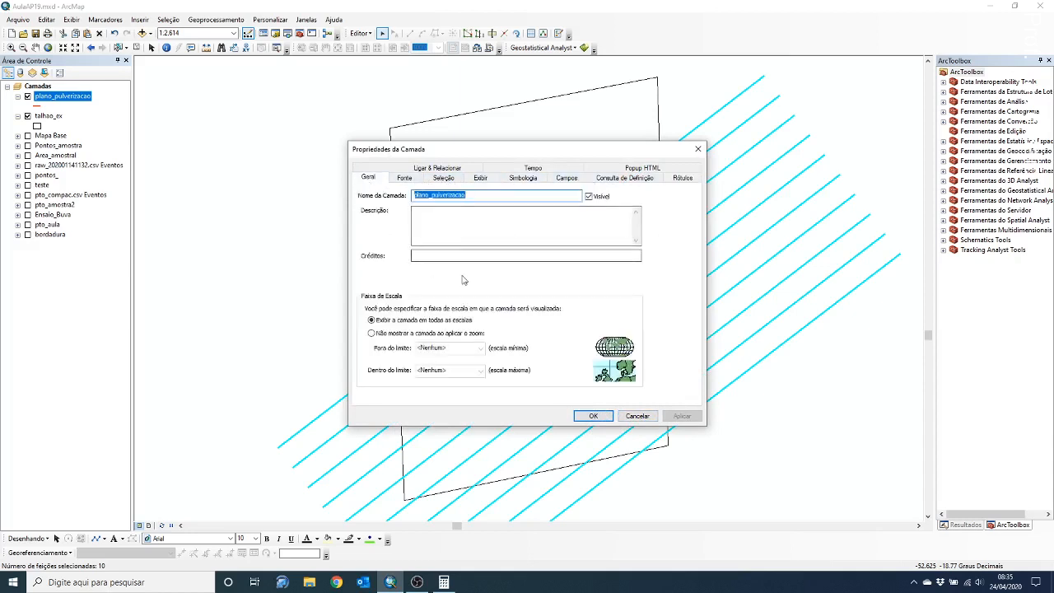
left_click(404, 179)
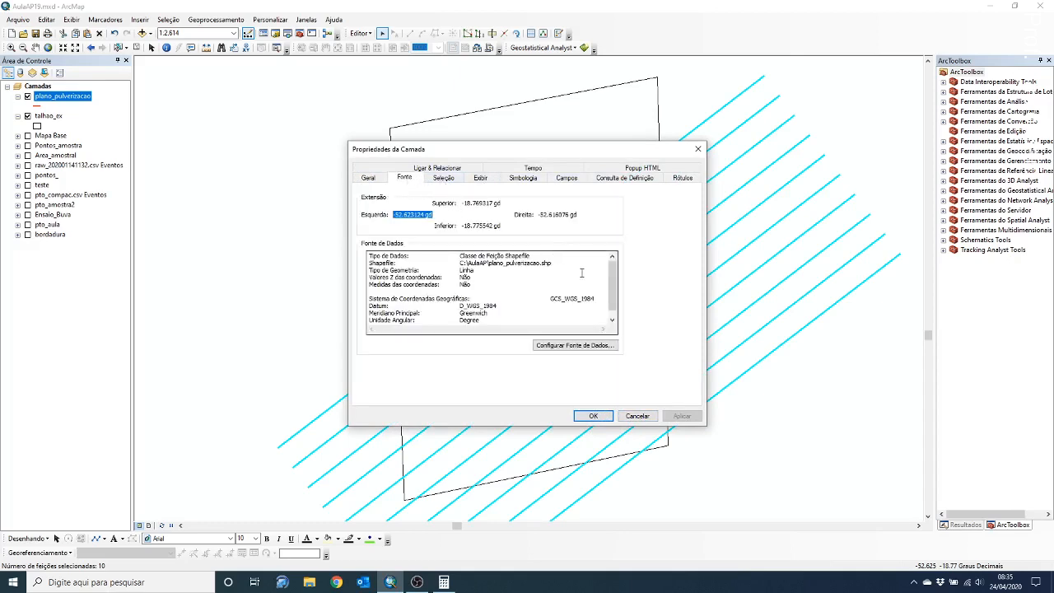
left_click(619, 416)
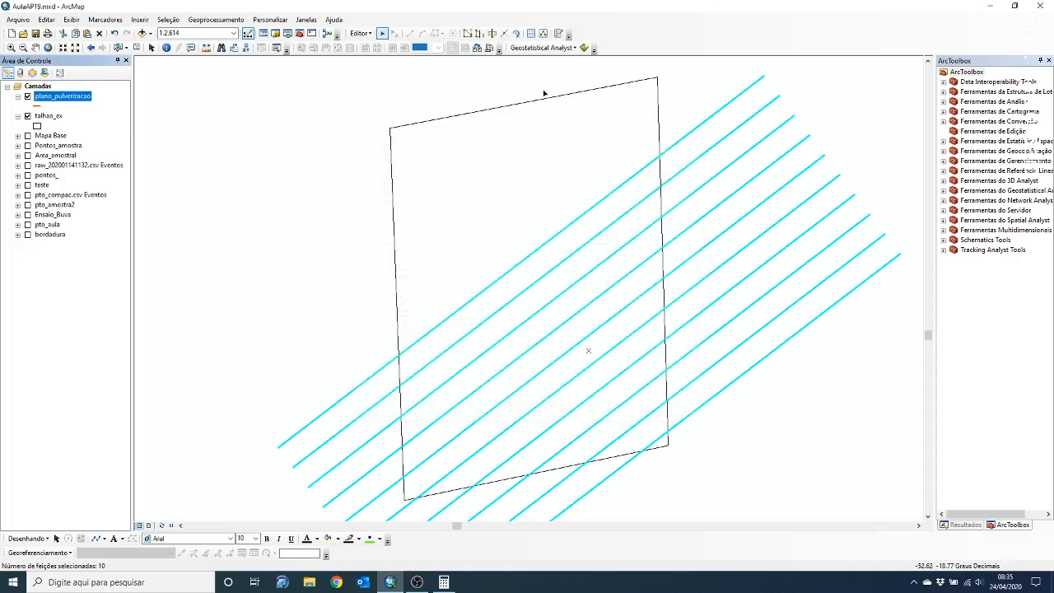
- Try to reshape all the selected spray lines at once
left_click(478, 34)
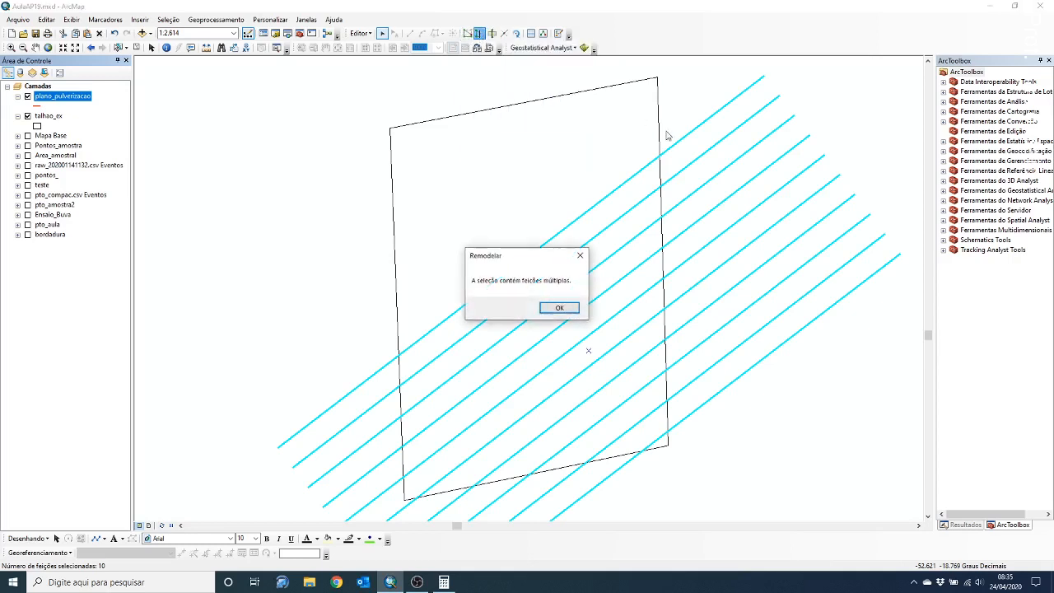
left_click(559, 308)
- Select only the topmost spray line and try the Cut Polygons tool on it
left_click(671, 145)
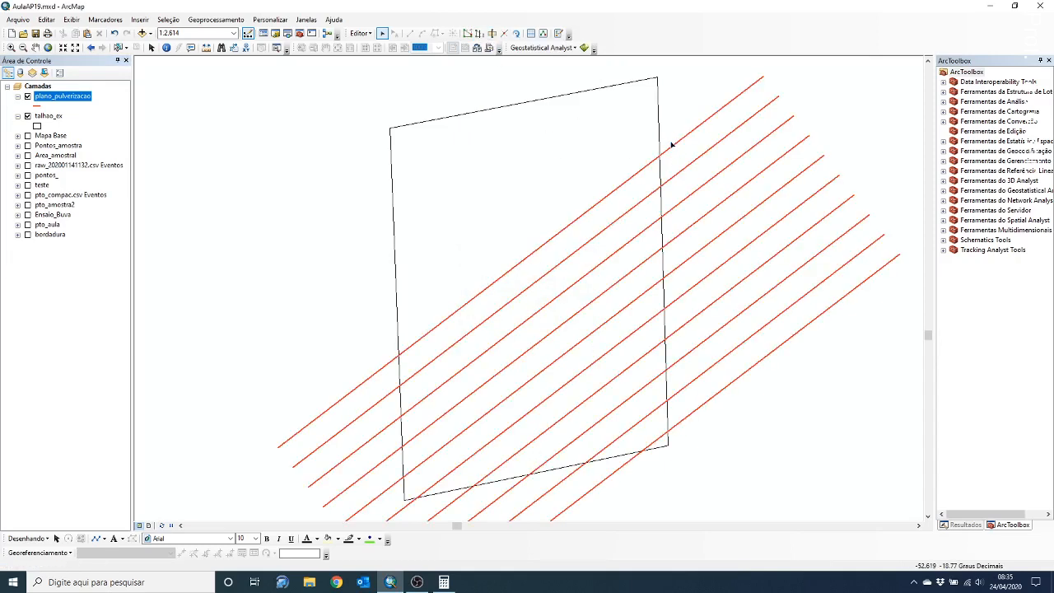
left_click(671, 146)
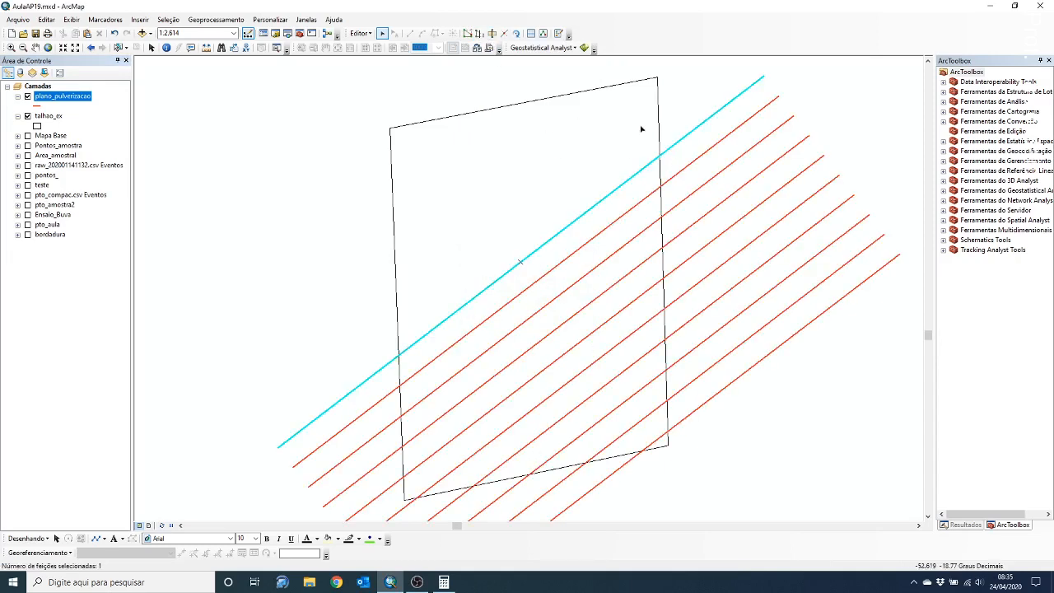
left_click(491, 32)
left_click(580, 307)
- Try to reshape the topmost spray line with a short sketch along the eastern talhao_ex edge, crossing the line
left_click(478, 34)
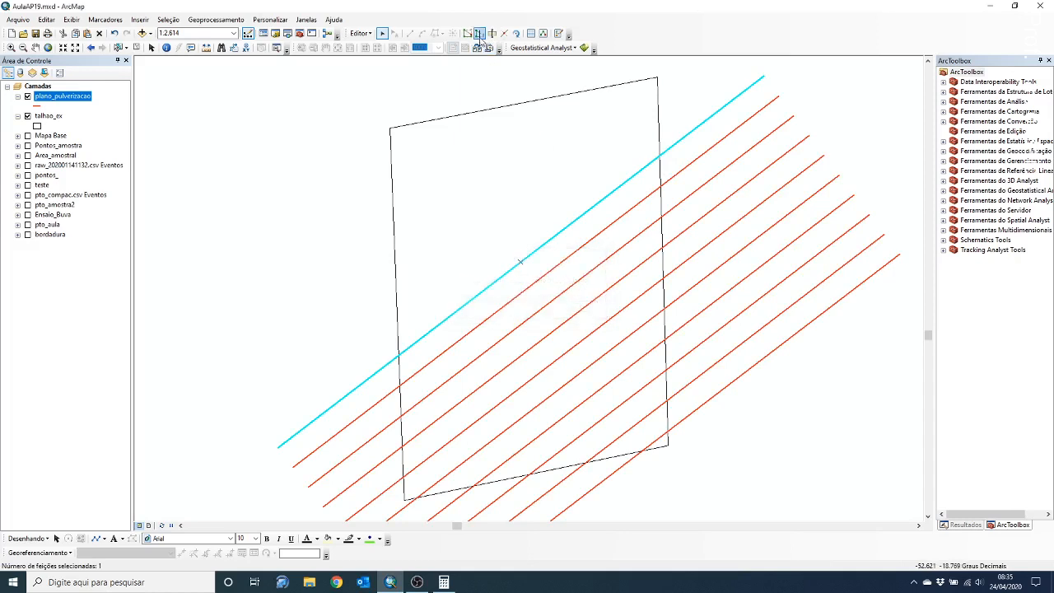
left_click(658, 143)
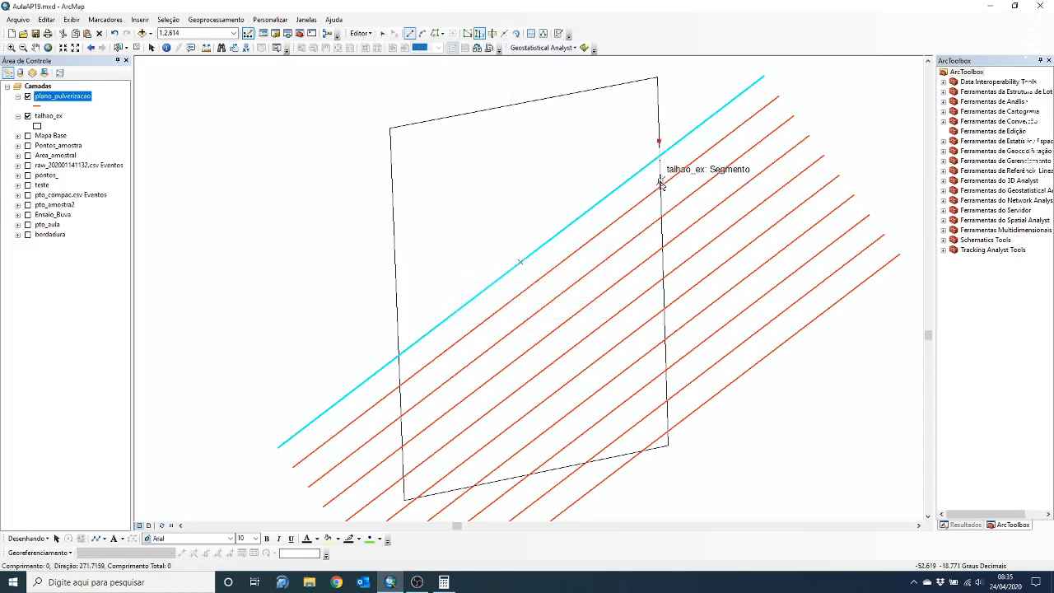
double_click(660, 181)
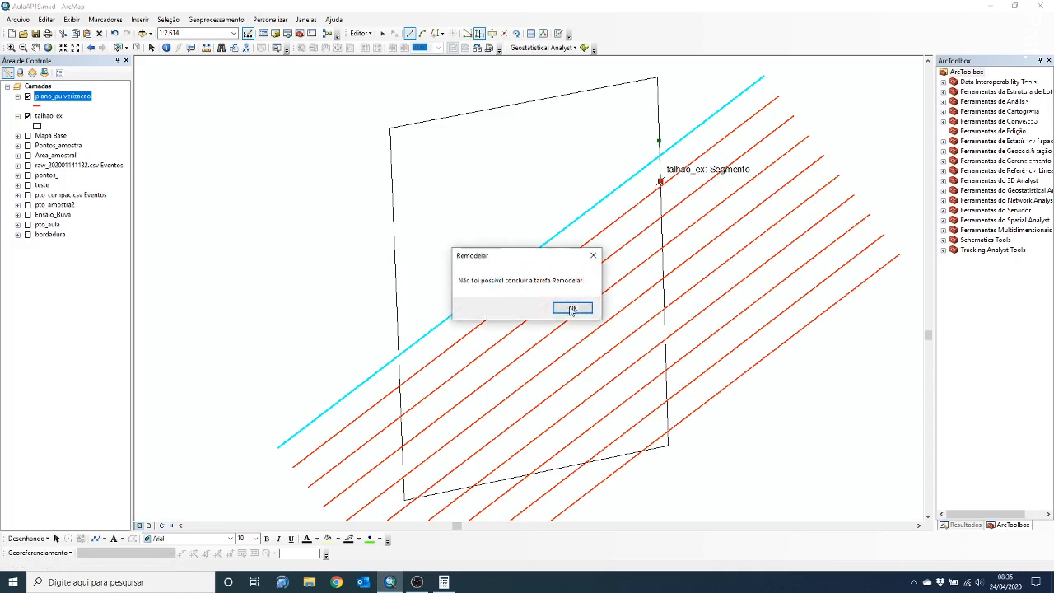
- Dismiss the failed reshape and split the topmost spray line where it crosses the eastern talhao_ex edge
left_click(571, 310)
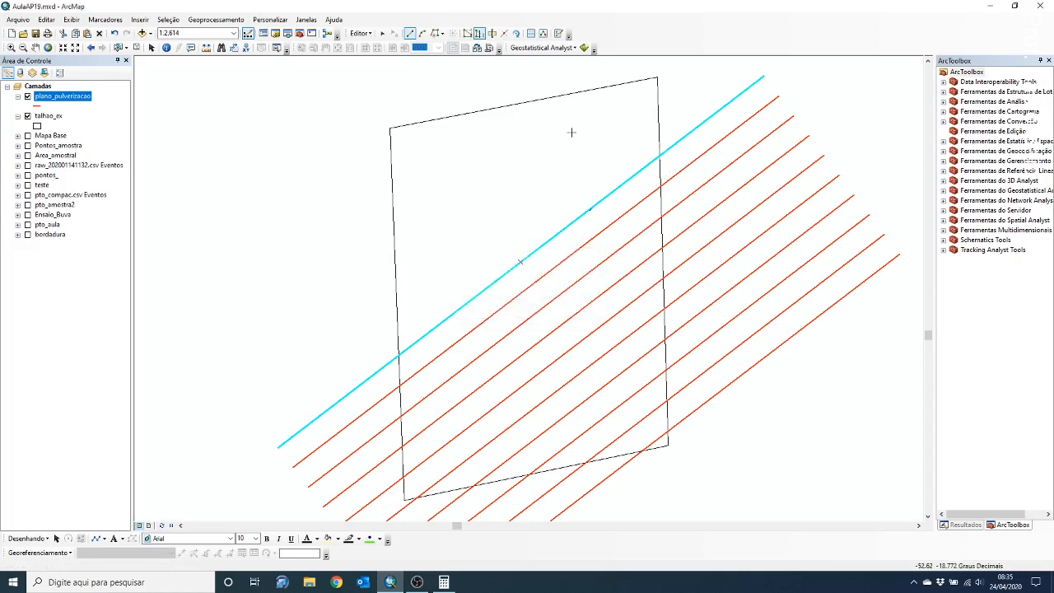
left_click(443, 37)
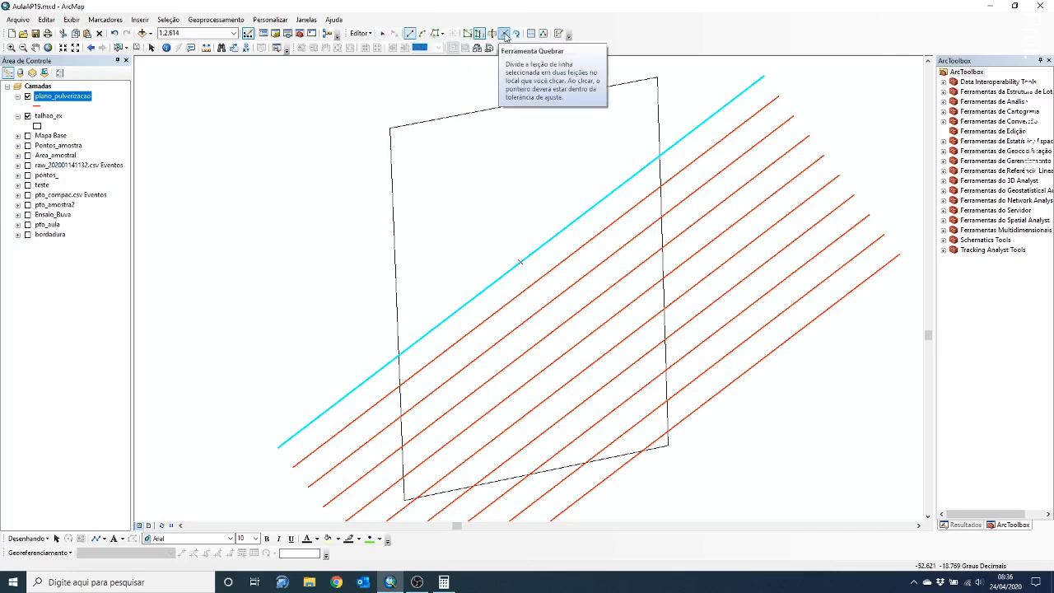
left_click(505, 34)
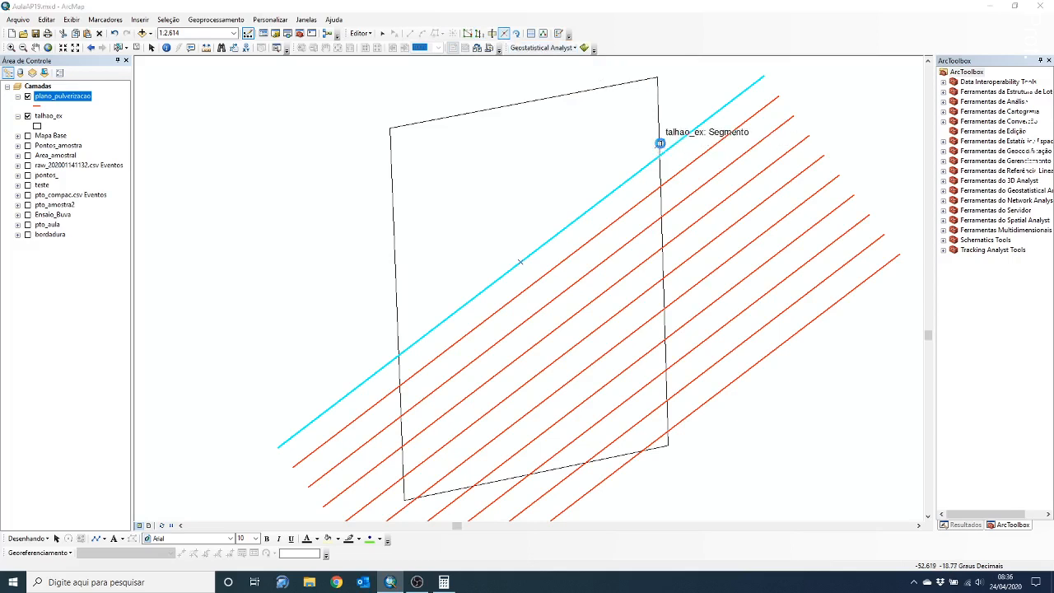
left_click(659, 143)
left_click(617, 310)
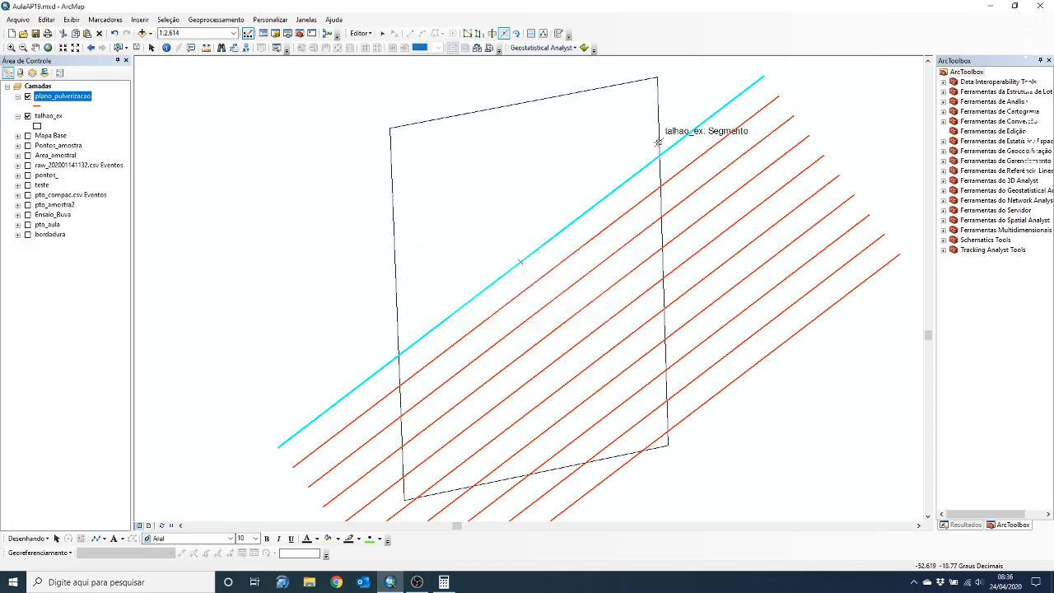
left_click(659, 154)
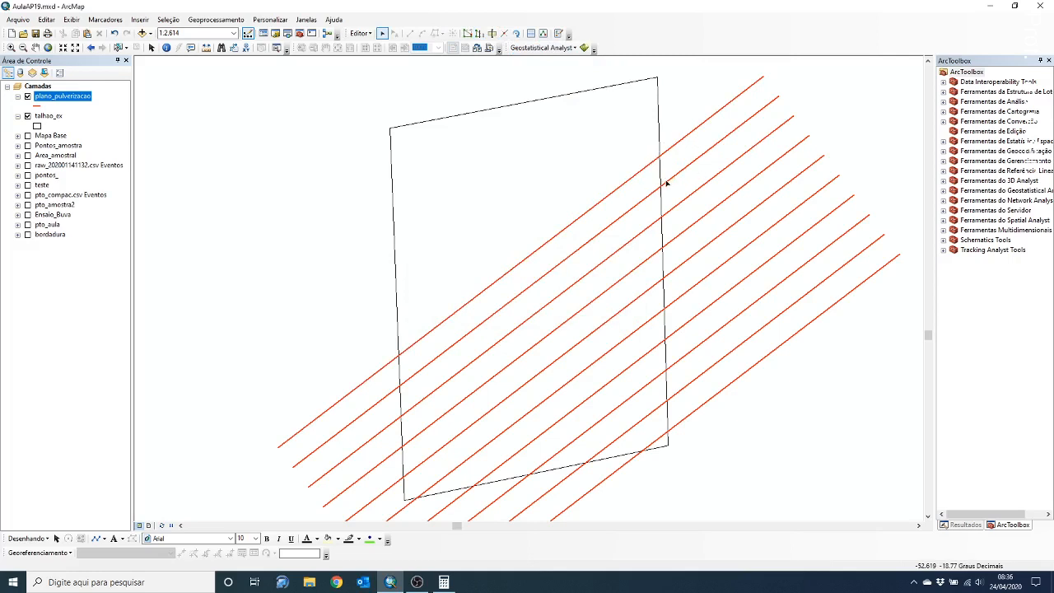
- Try to split the second and third spray lines from the north together at the eastern talhao_ex edge
left_click(675, 173)
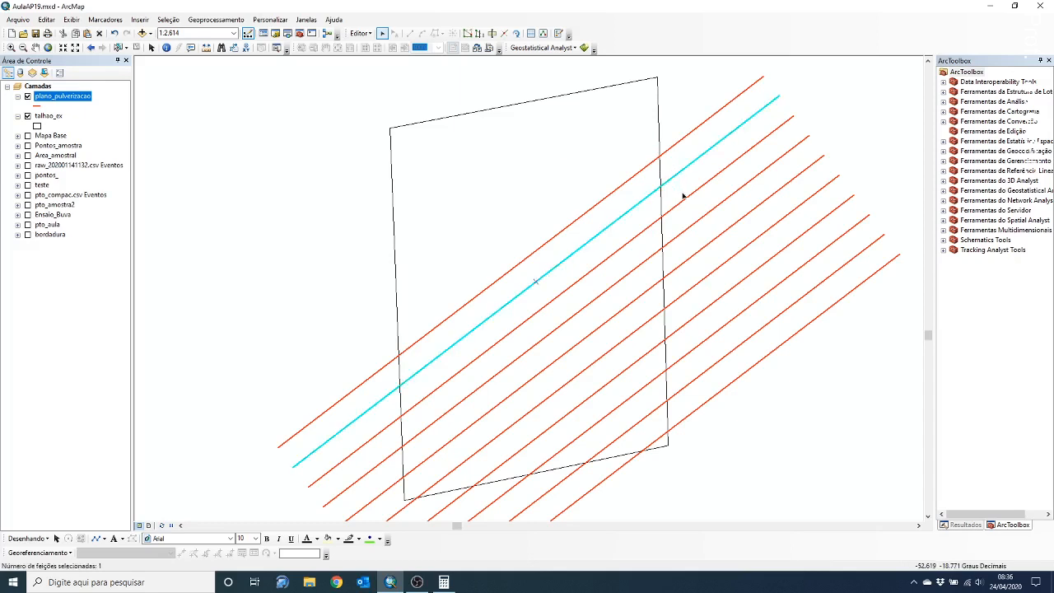
left_click(683, 202, "shift")
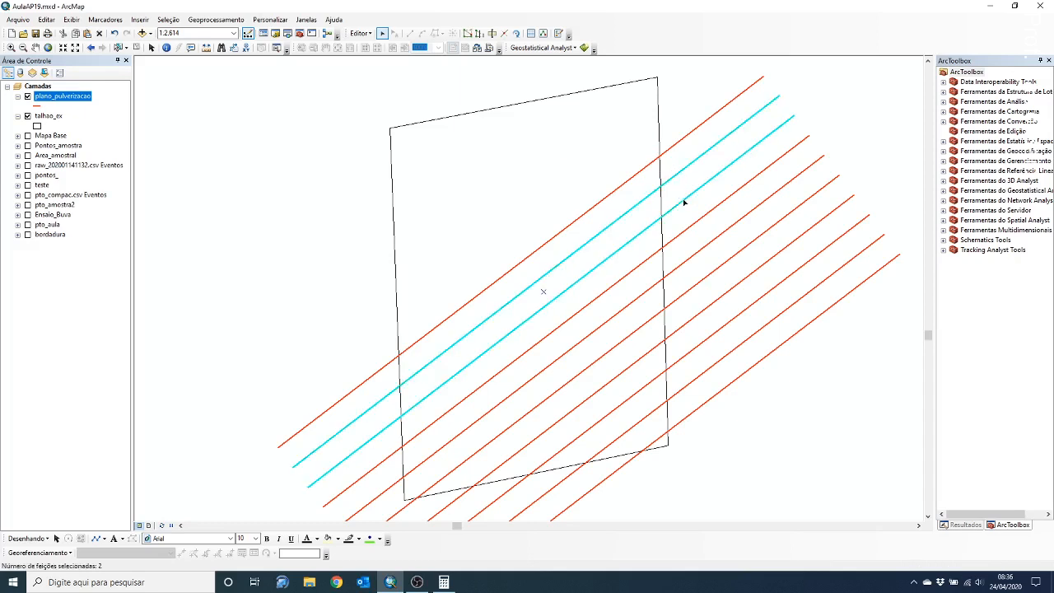
left_click(504, 34)
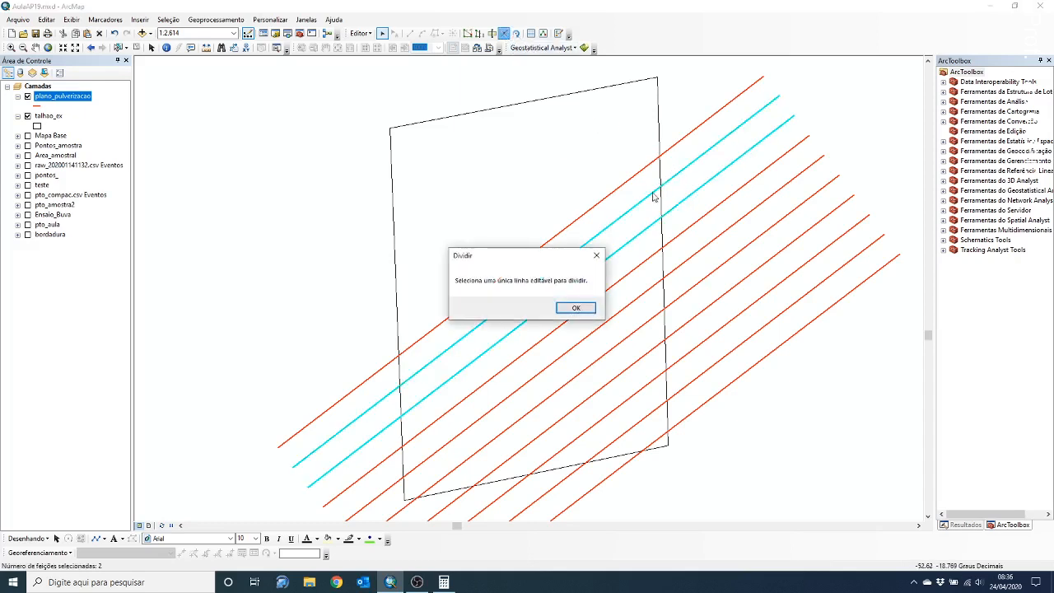
left_click(576, 306)
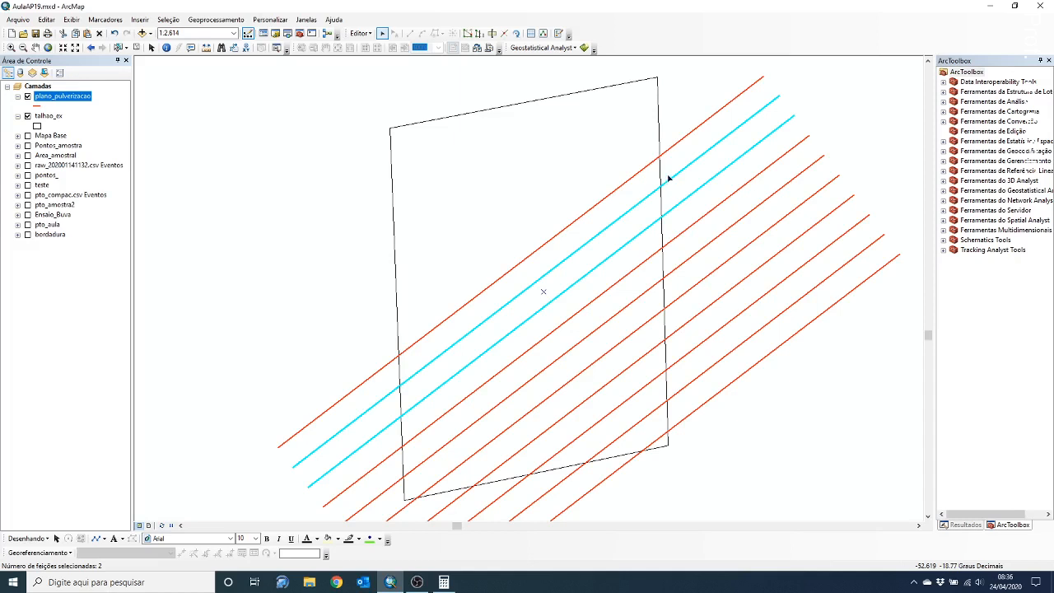
left_click(505, 34)
left_click(575, 308)
left_click(708, 138)
left_click(506, 37)
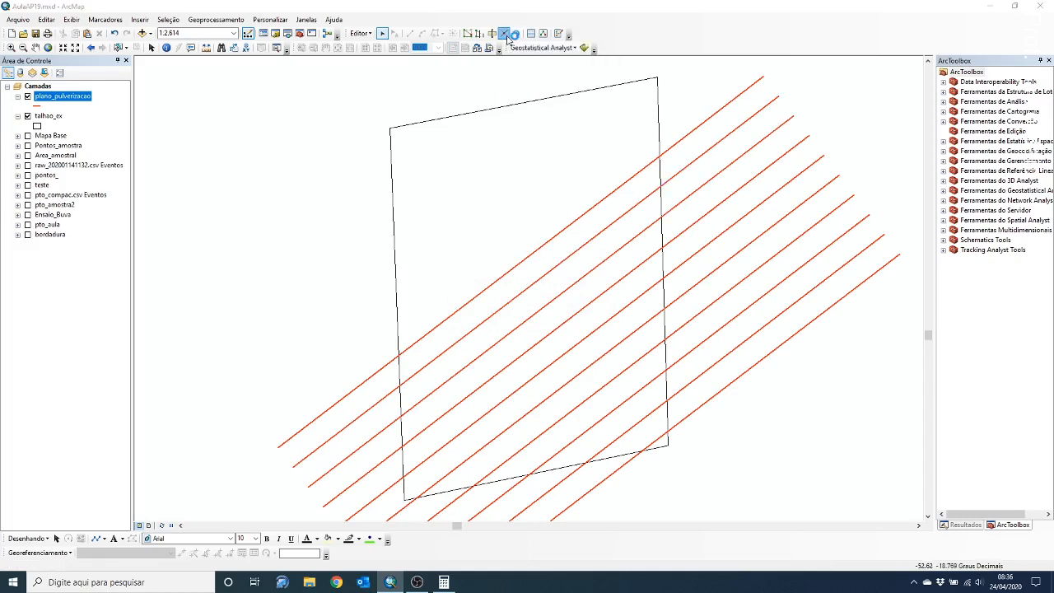
left_click(575, 308)
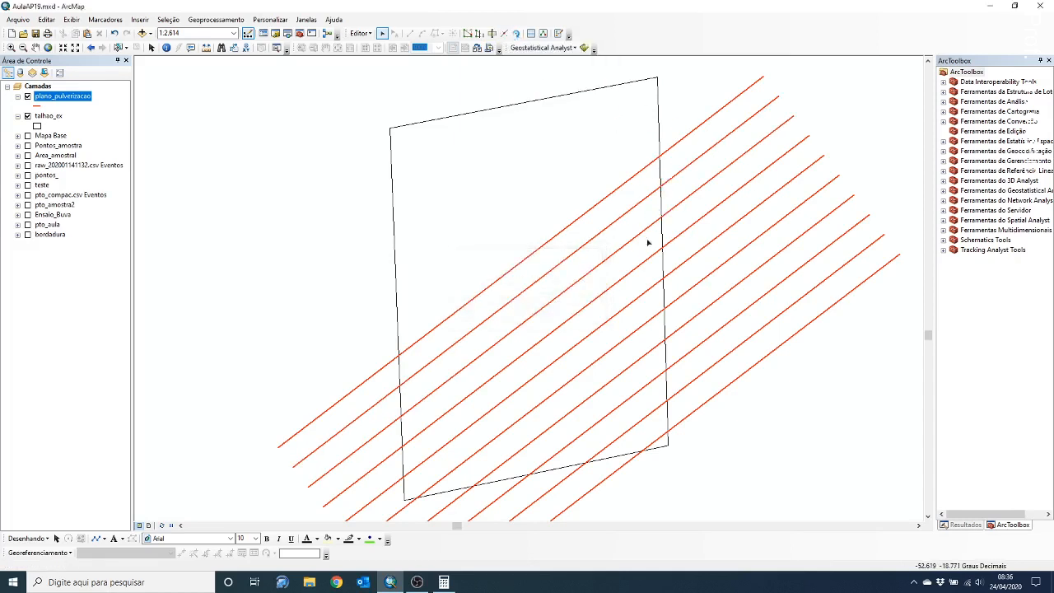
- Split the second and third spray lines from the north individually where each crosses the eastern talhao_ex edge
left_click(661, 188)
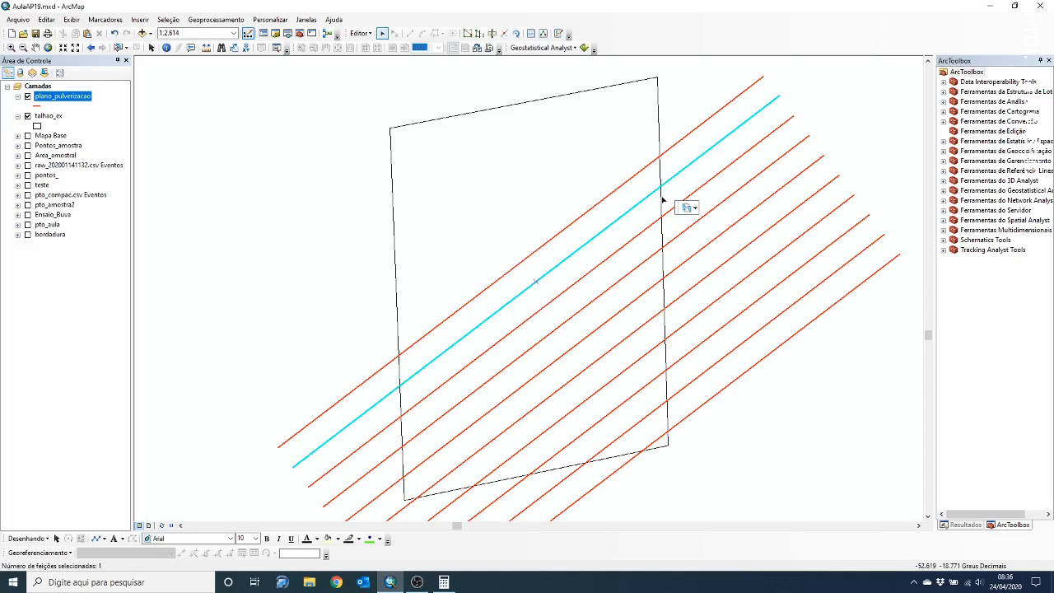
left_click(503, 34)
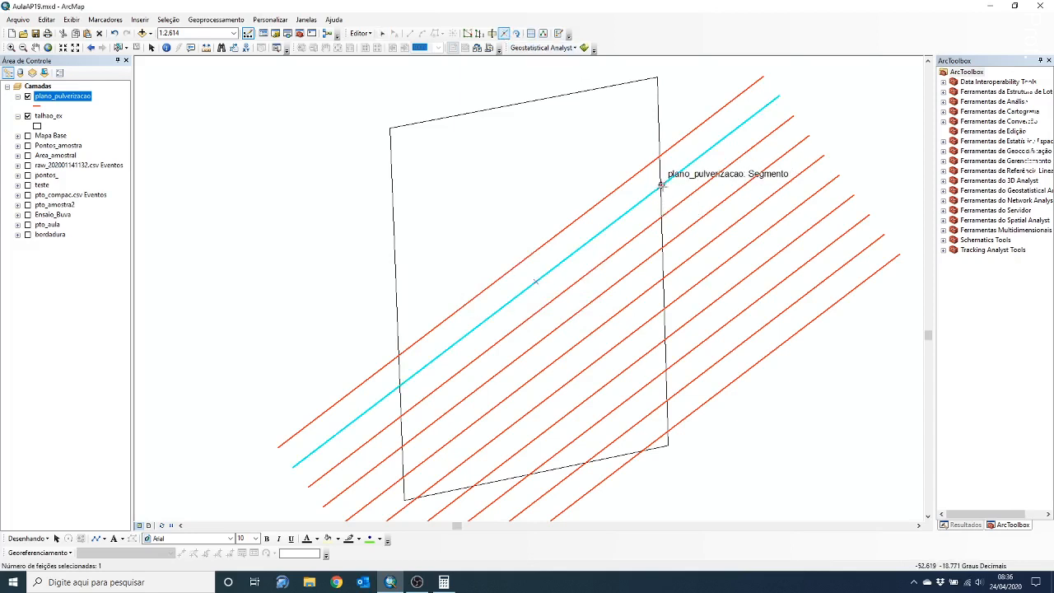
left_click(659, 189)
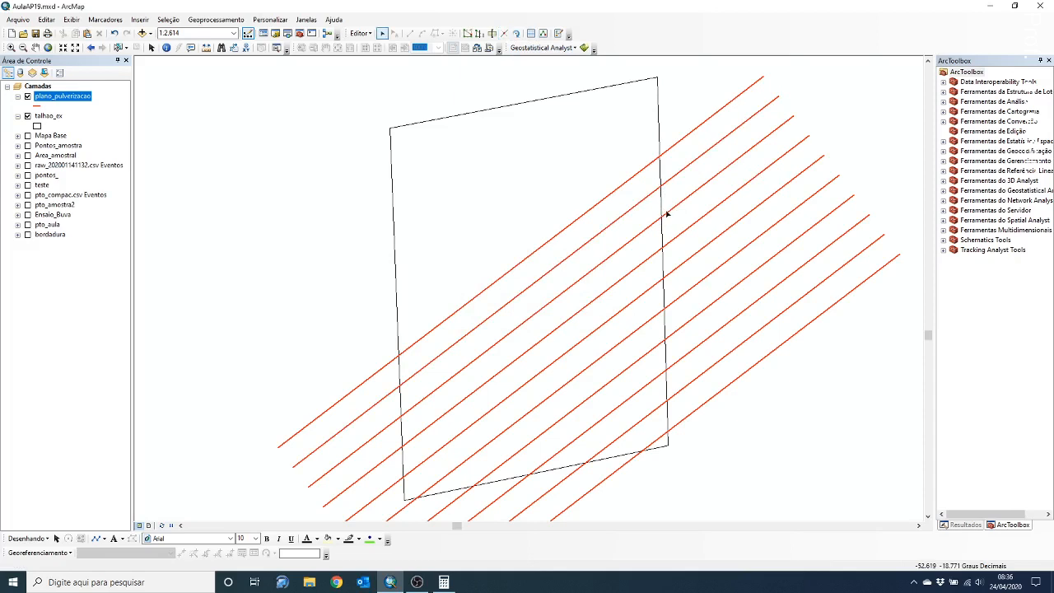
left_click(671, 212)
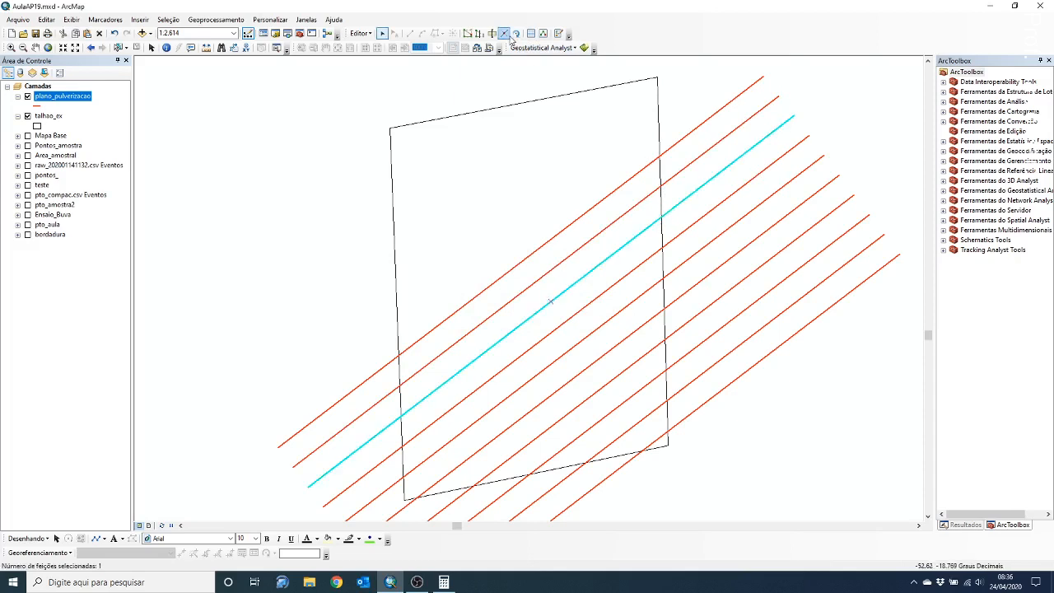
left_click(503, 34)
left_click(659, 219)
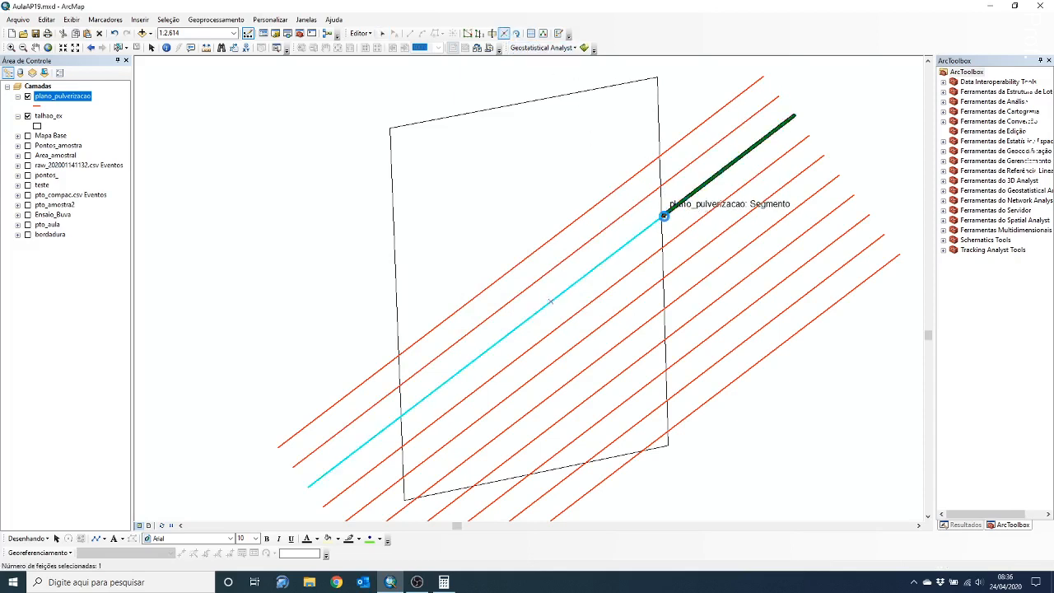
- Delete the split-off pieces of the three northernmost spray lines that lie east of talhao_ex
left_click(151, 47)
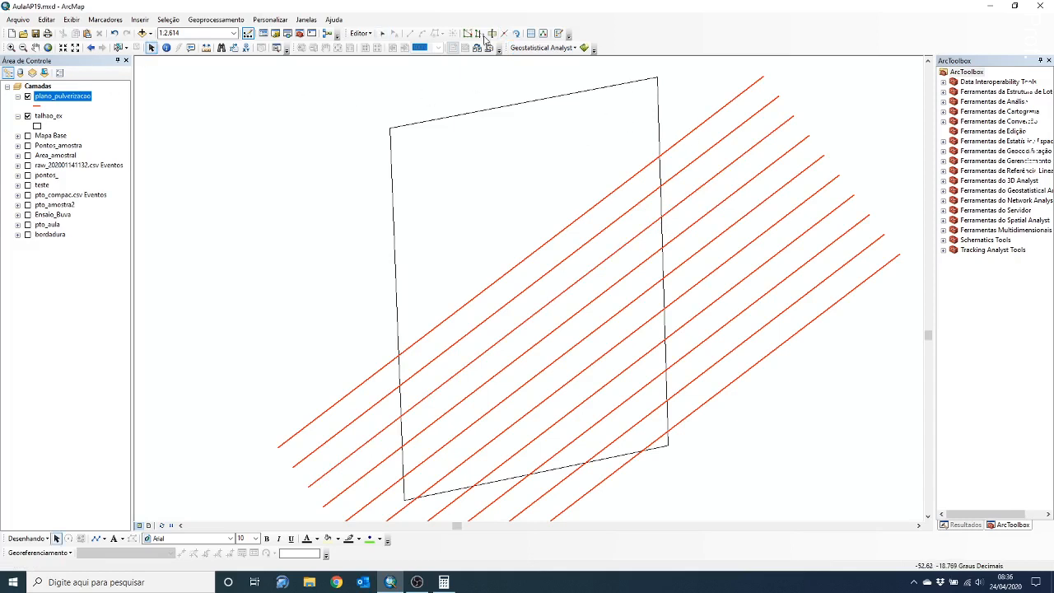
left_click(382, 33)
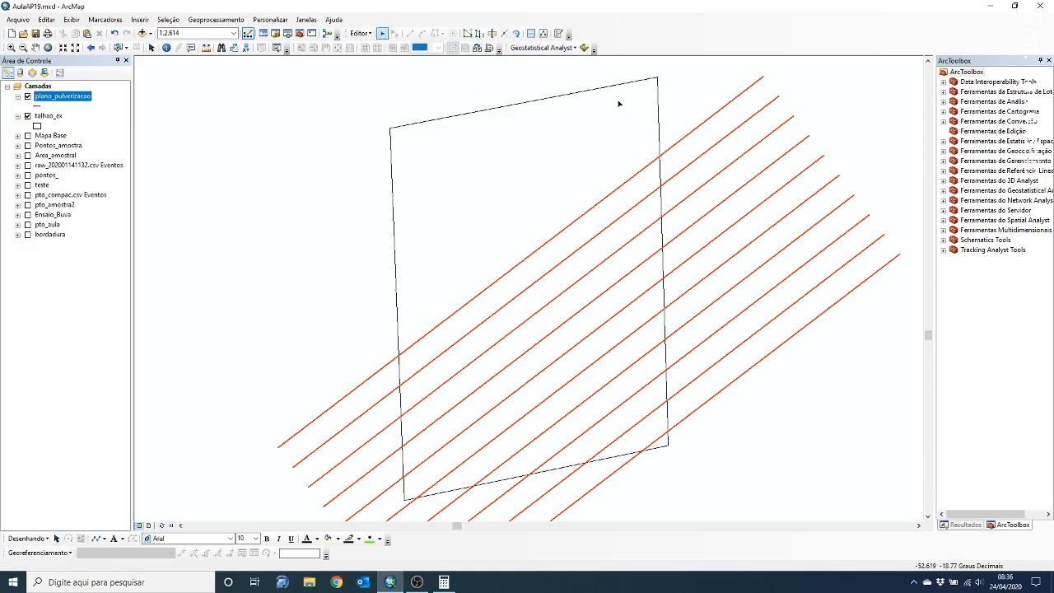
left_click(692, 134)
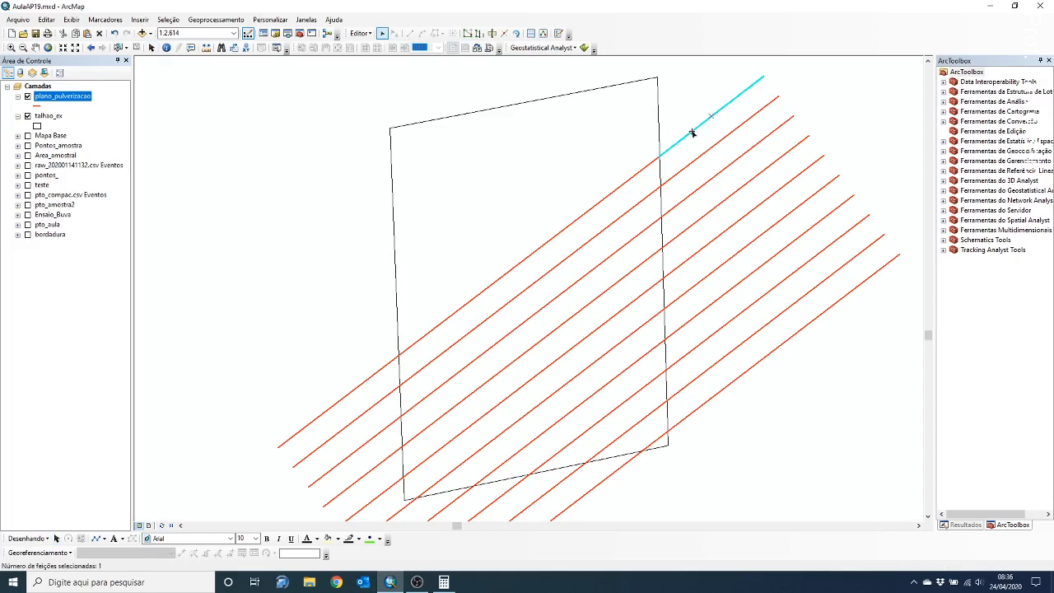
key("Delete")
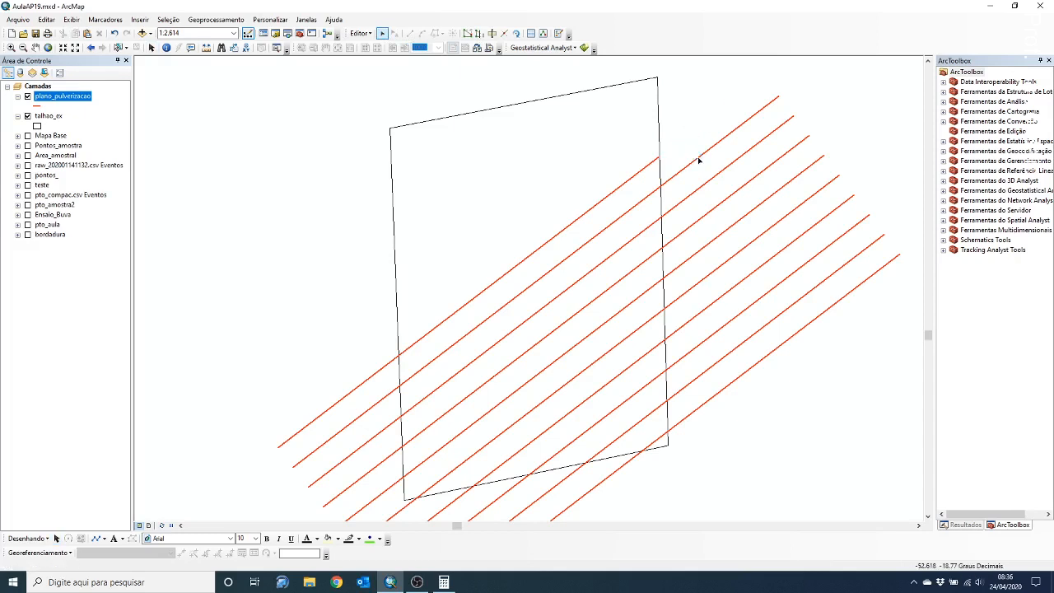
left_click(697, 158)
key("Delete")
left_click(702, 189)
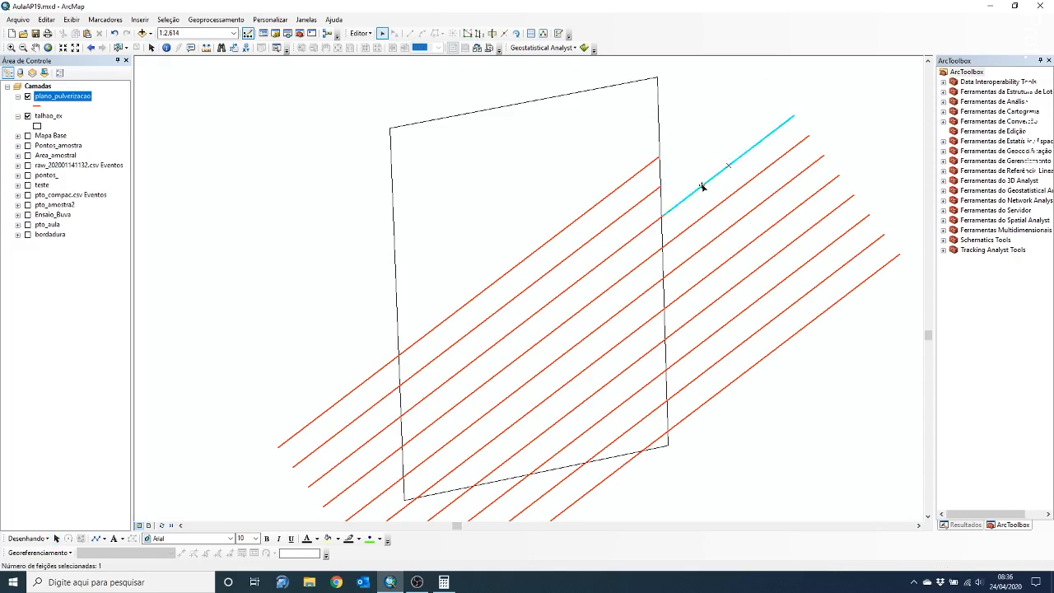
key("Delete")
- Split the fourth spray line from the north at the eastern talhao_ex edge and delete its outer piece
left_click(690, 227)
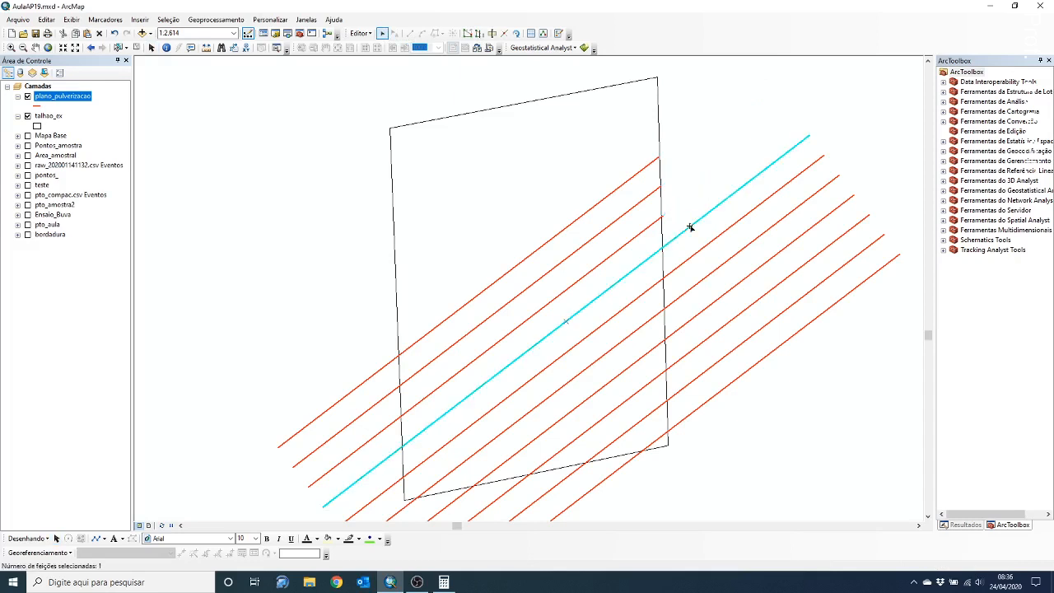
left_click(503, 35)
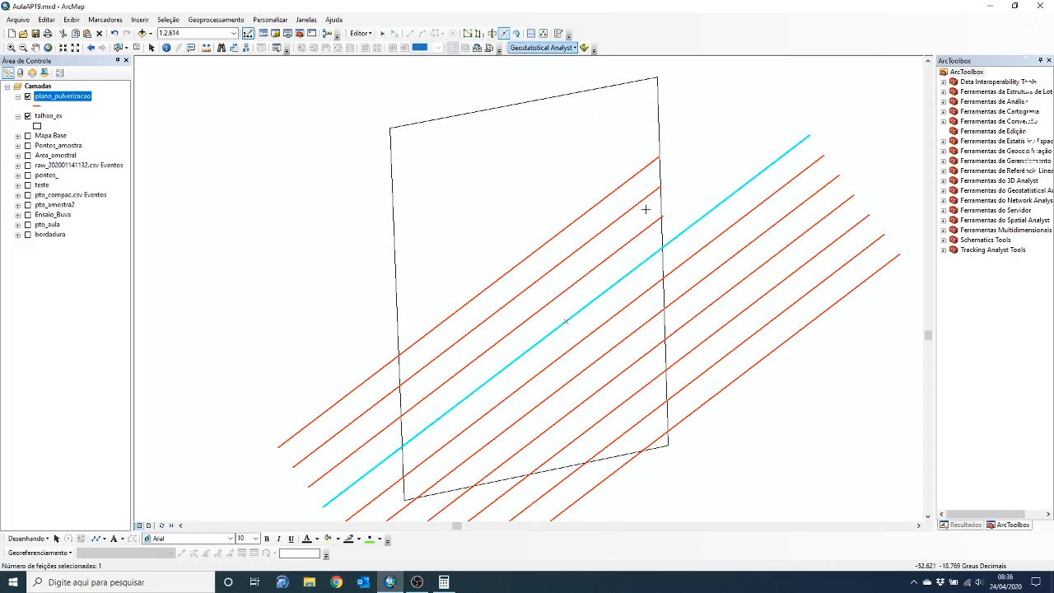
left_click(665, 249)
left_click(382, 33)
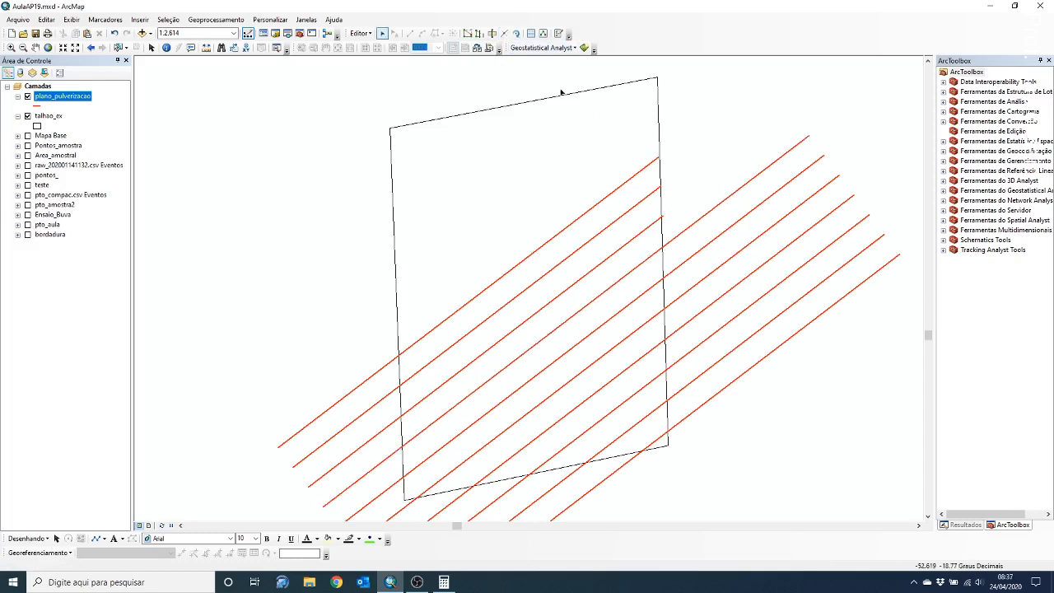
left_click(722, 204)
key("Delete")
- Shorten the fifth and sixth spray lines with Edit Vertices by moving their northeastern end vertices onto the eastern talhao_ex edge
left_click(709, 244)
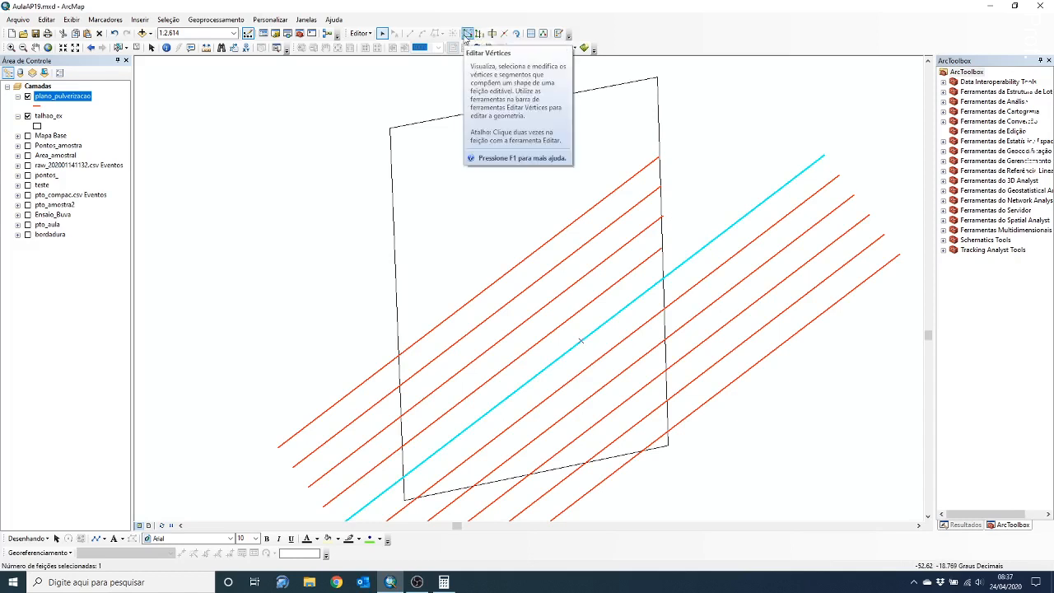
left_click(467, 33)
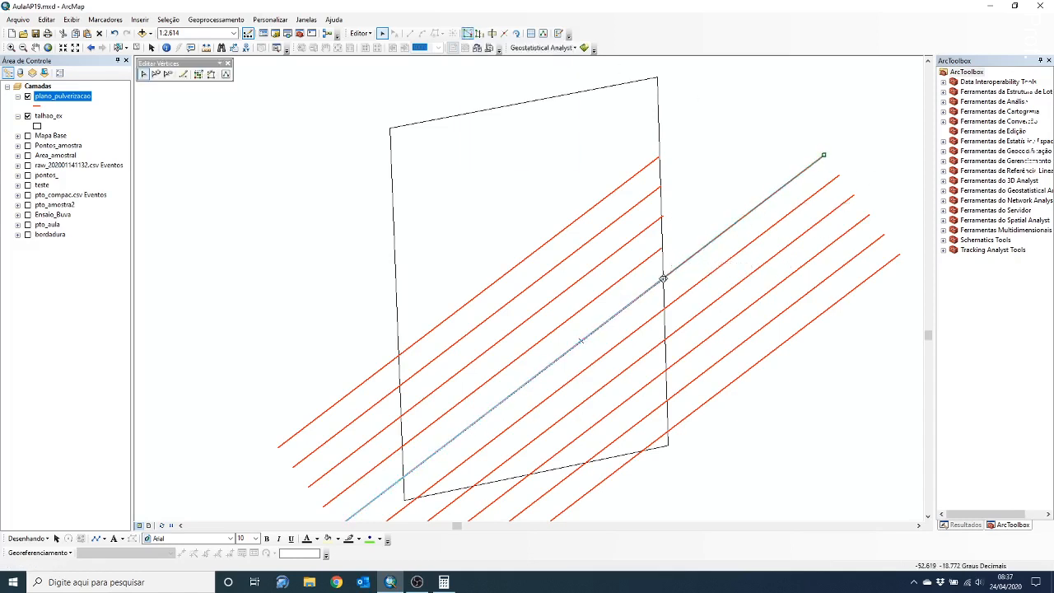
left_click_drag(824, 155, 663, 278)
left_click(701, 279)
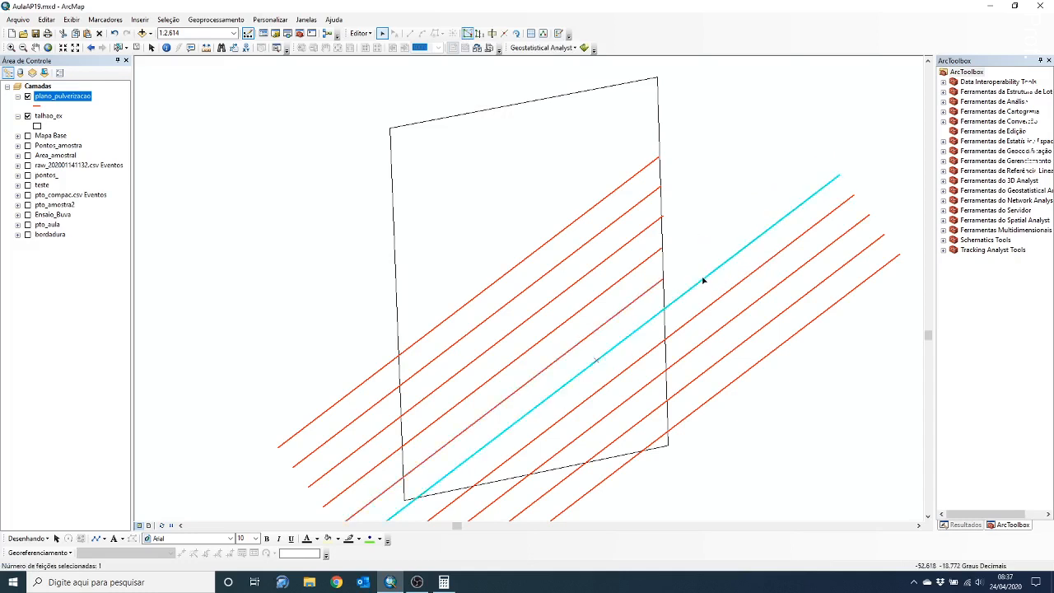
left_click(467, 33)
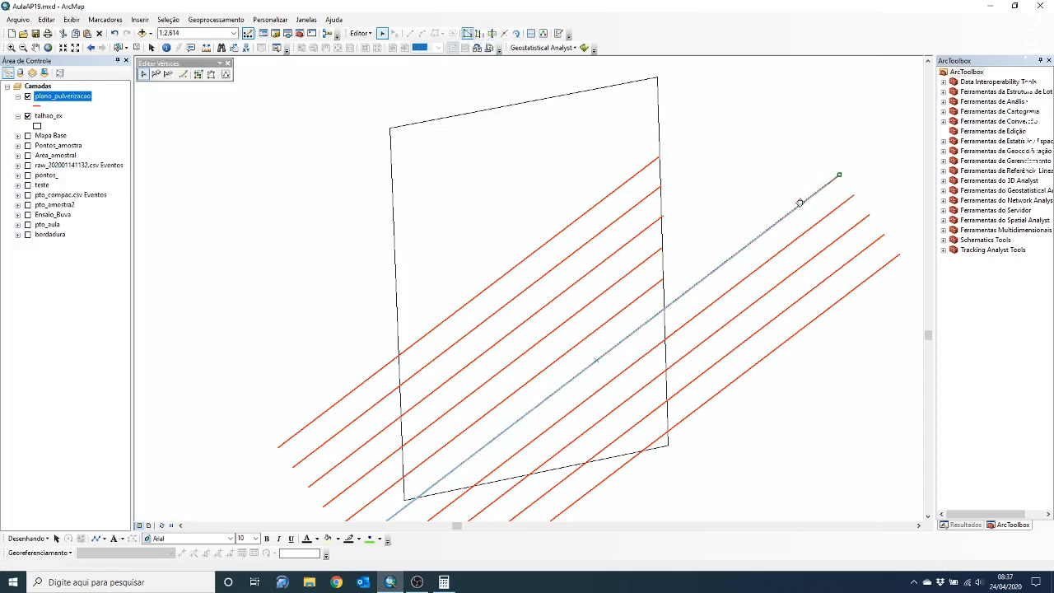
left_click(665, 308)
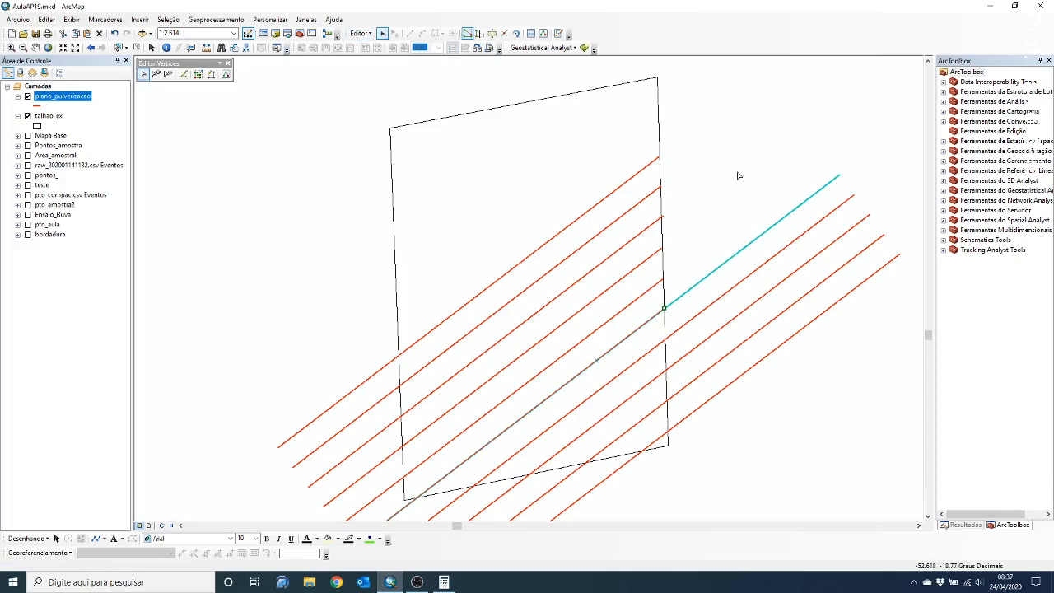
key("Delete")
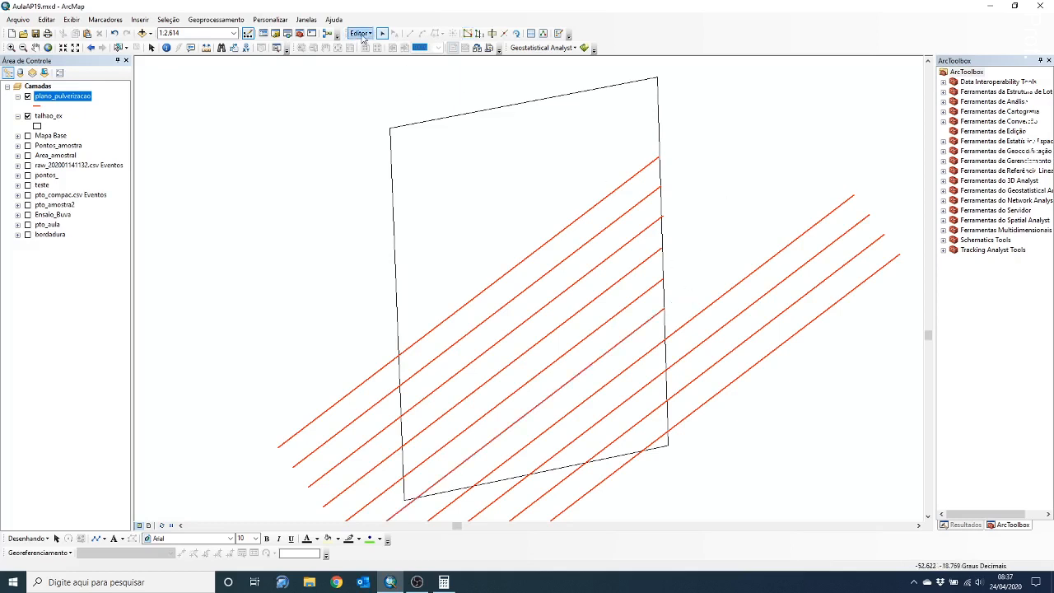
- Stop the editing session and save the edits to the spray lines
left_click(360, 33)
left_click(382, 62)
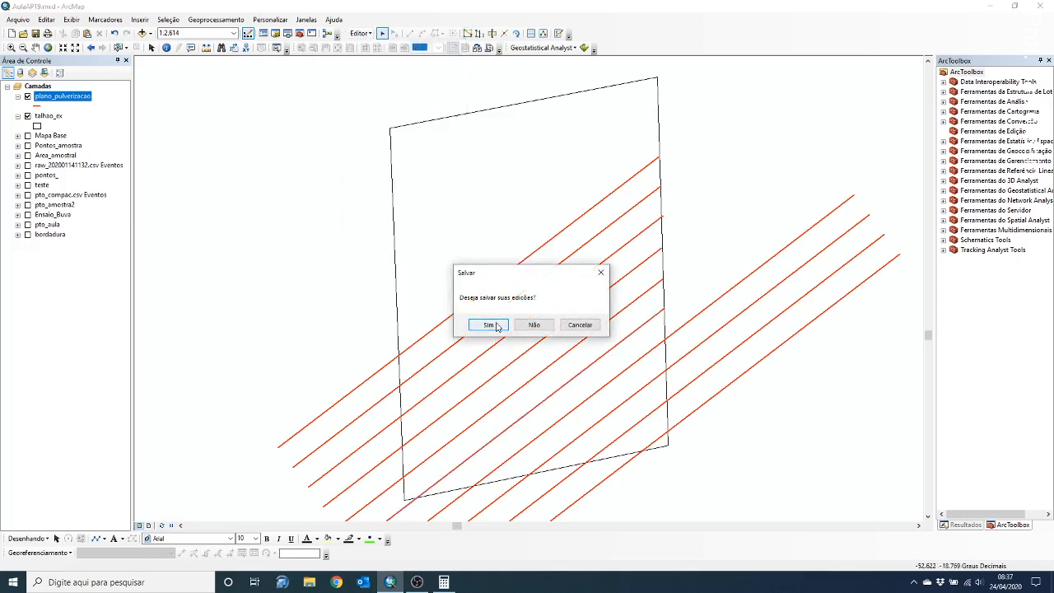
left_click(489, 324)
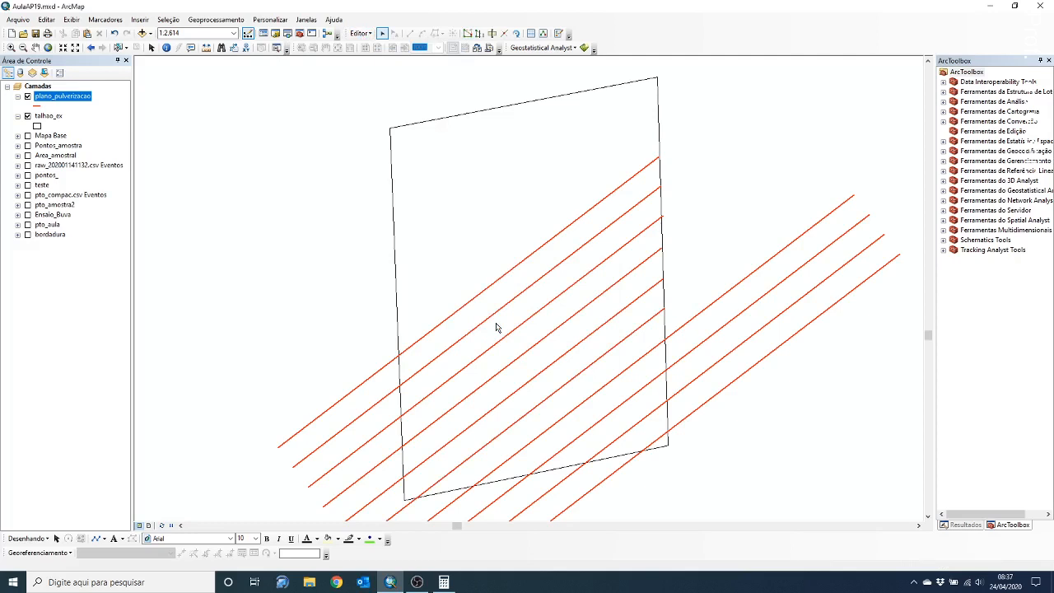
- Hide the talhao_ex layer to view the spray lines alone, and show it again
left_click(28, 116)
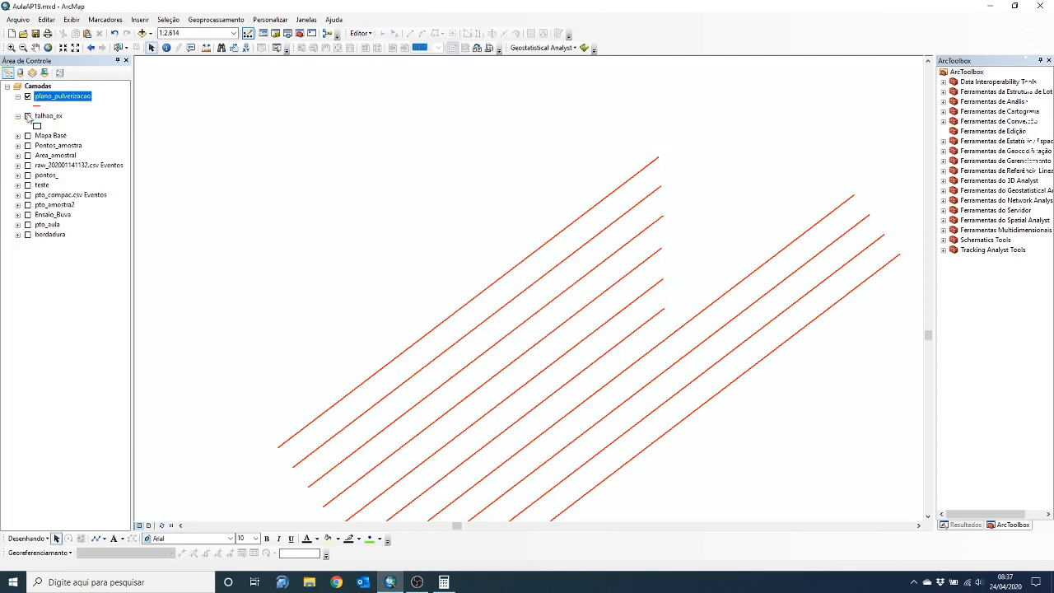
left_click(28, 116)
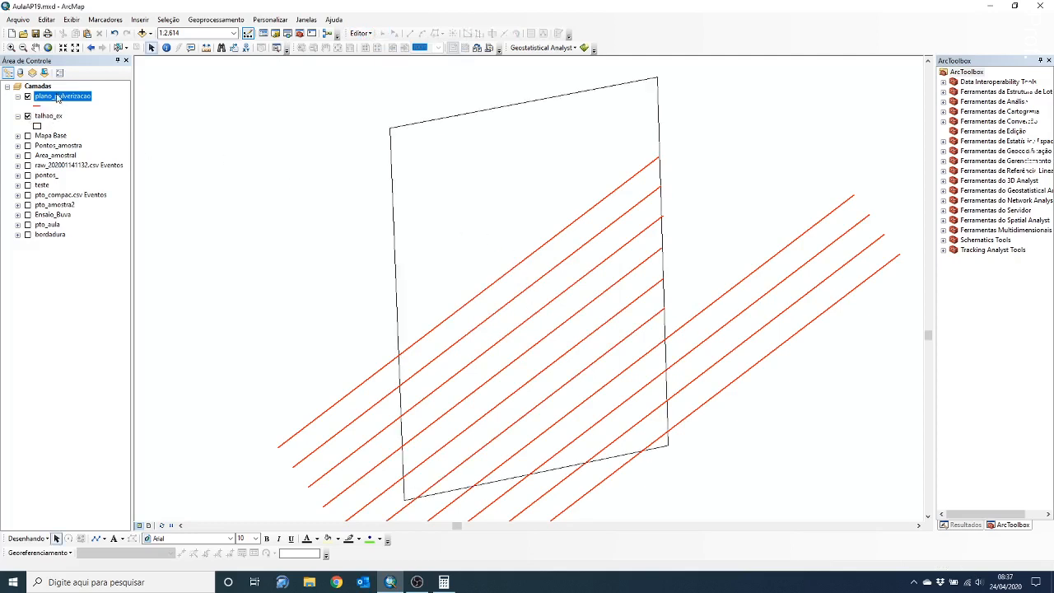
- Export all plano_pulverizacao features to the shapefile Export_PV.shp in C:\AulaAP, using the layer's source coordinate system, without adding it to the map
right_click(56, 97)
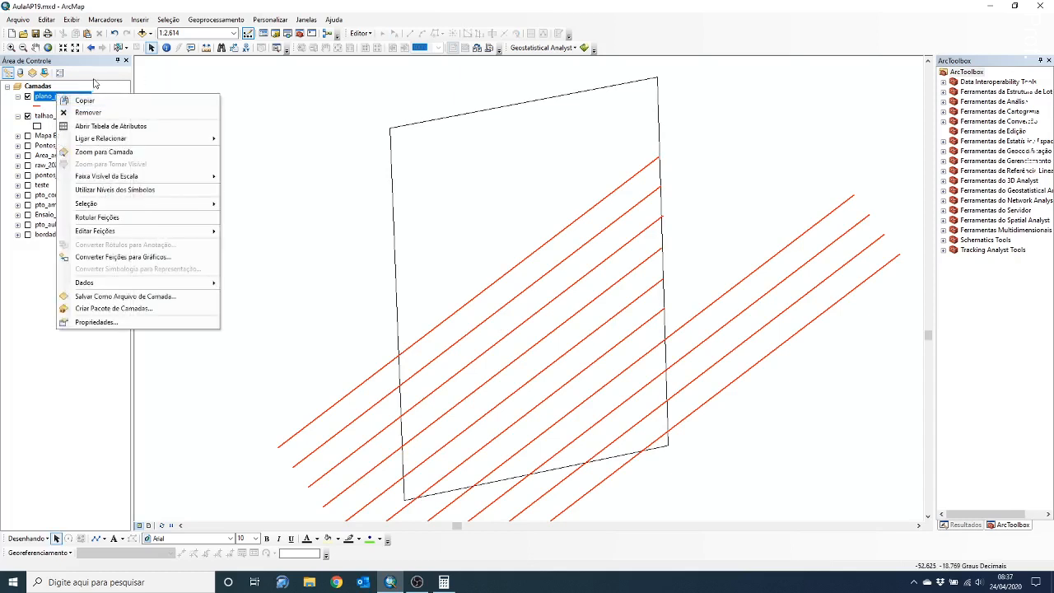
mouse_move(138, 284)
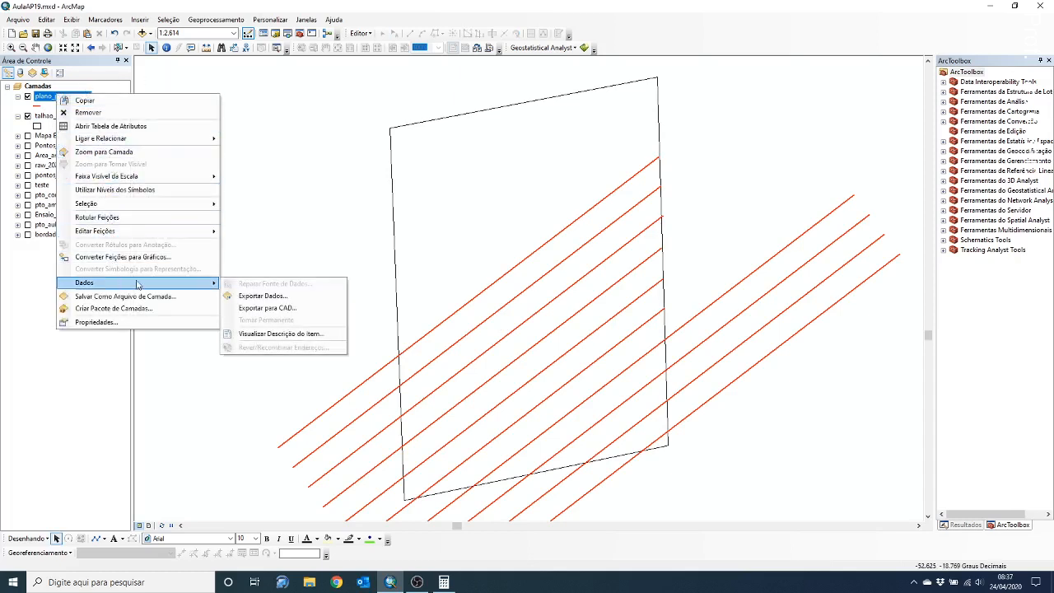
left_click(279, 296)
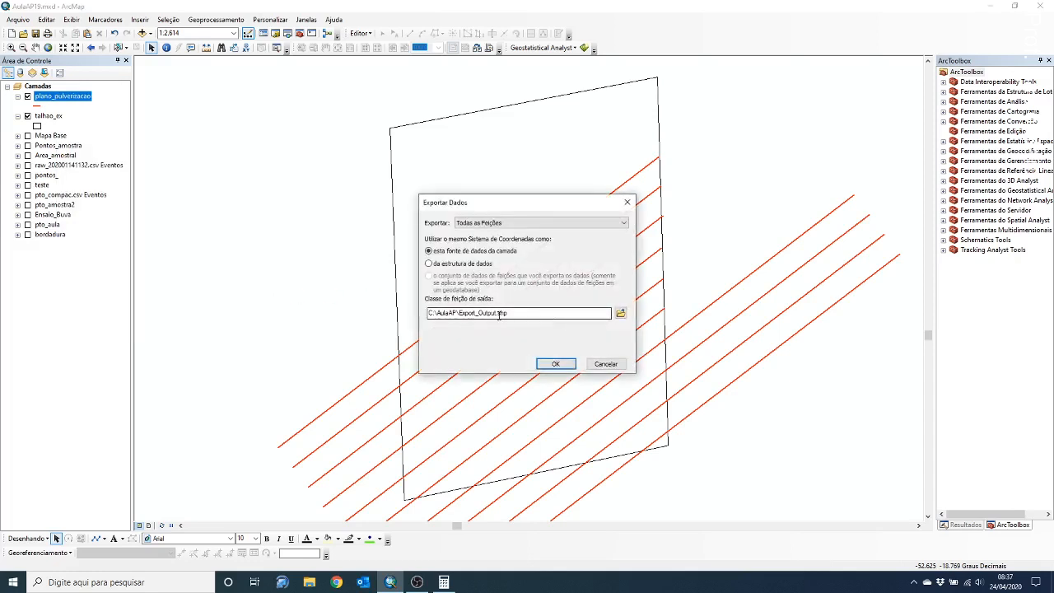
left_click(619, 313)
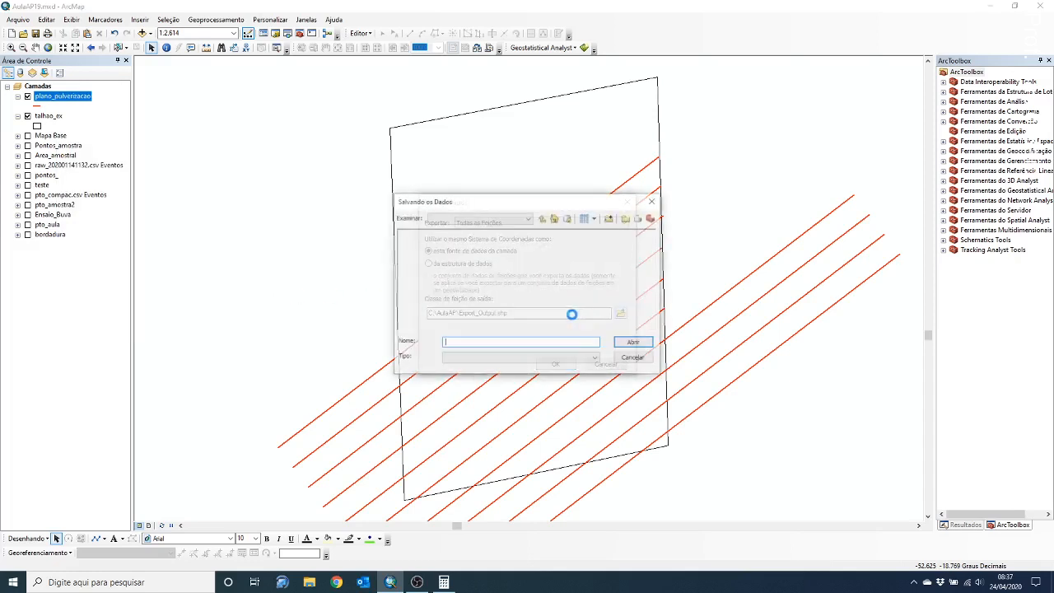
left_click_drag(510, 343, 355, 334)
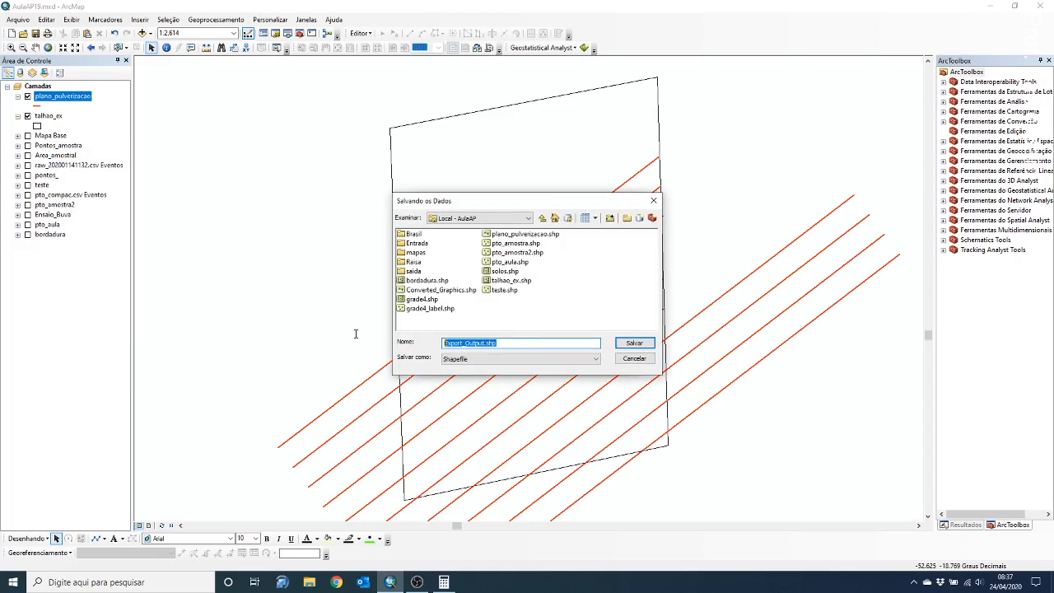
left_click(535, 345)
left_click_drag(467, 344, 608, 354)
type("PV")
left_click(526, 359)
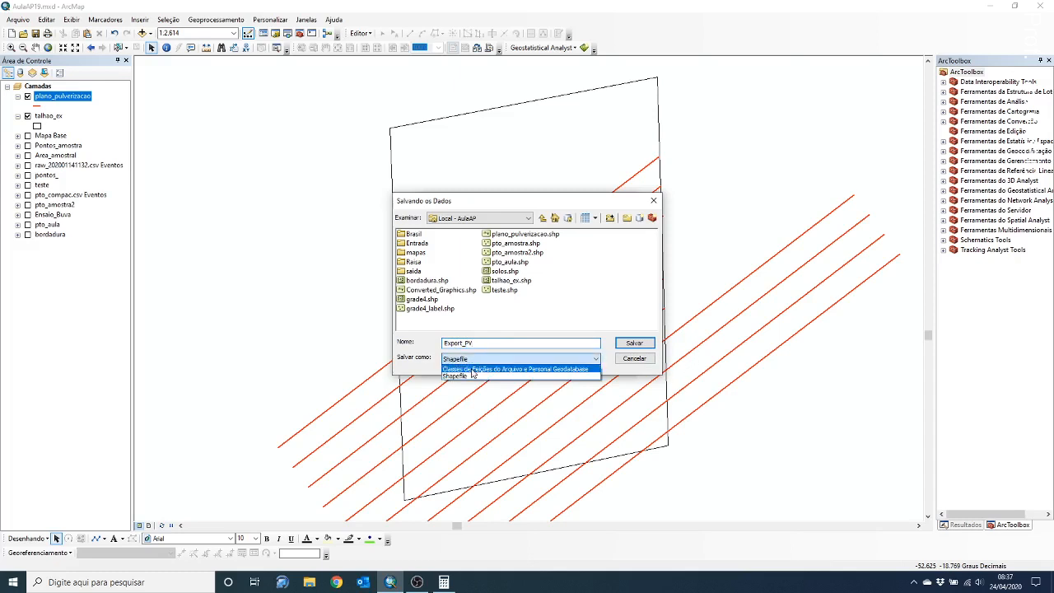
left_click(494, 367)
left_click(631, 344)
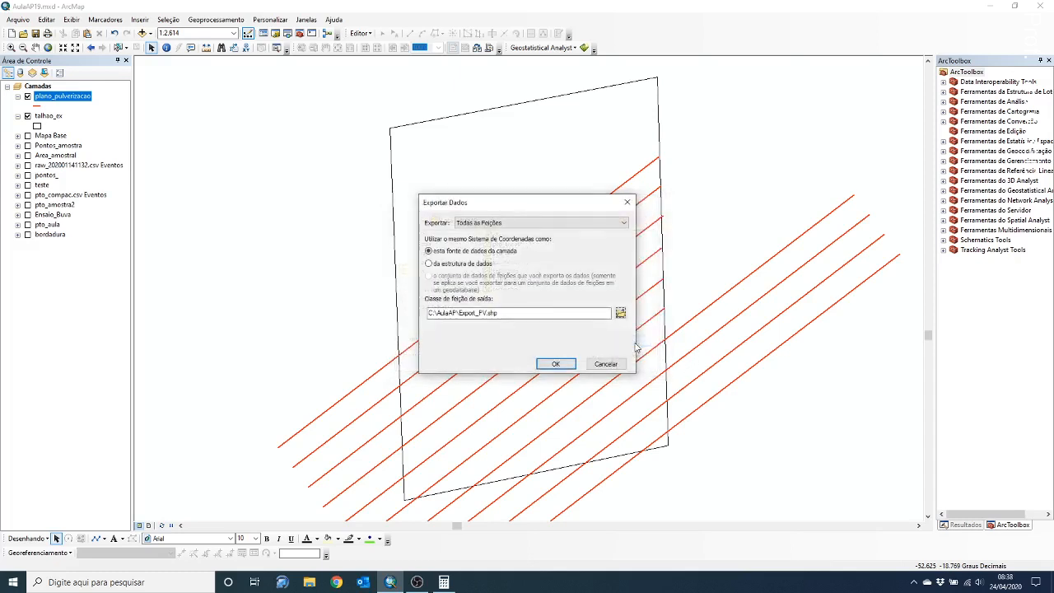
left_click(554, 364)
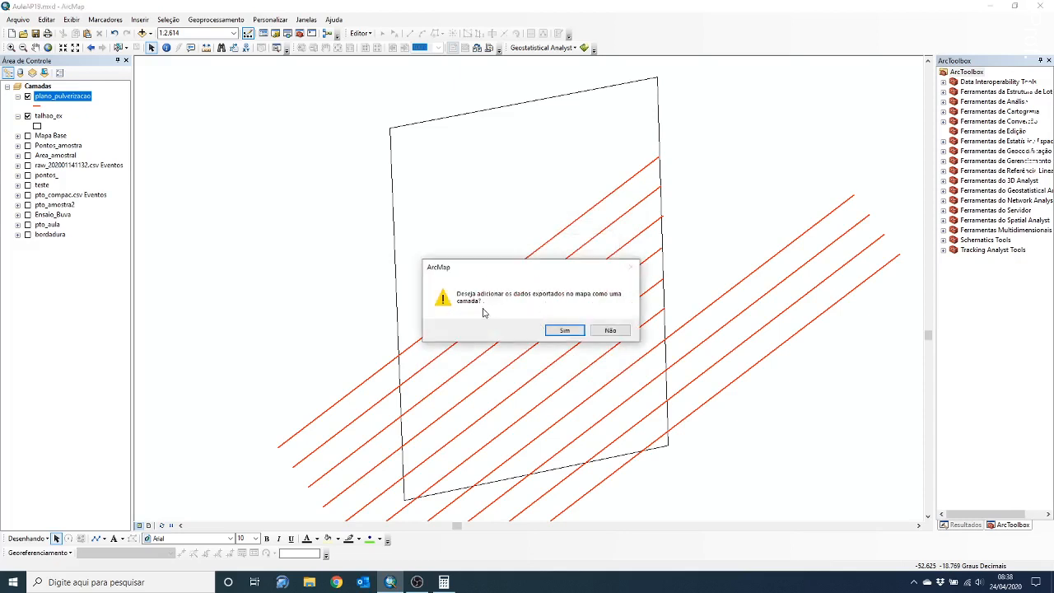
left_click(613, 333)
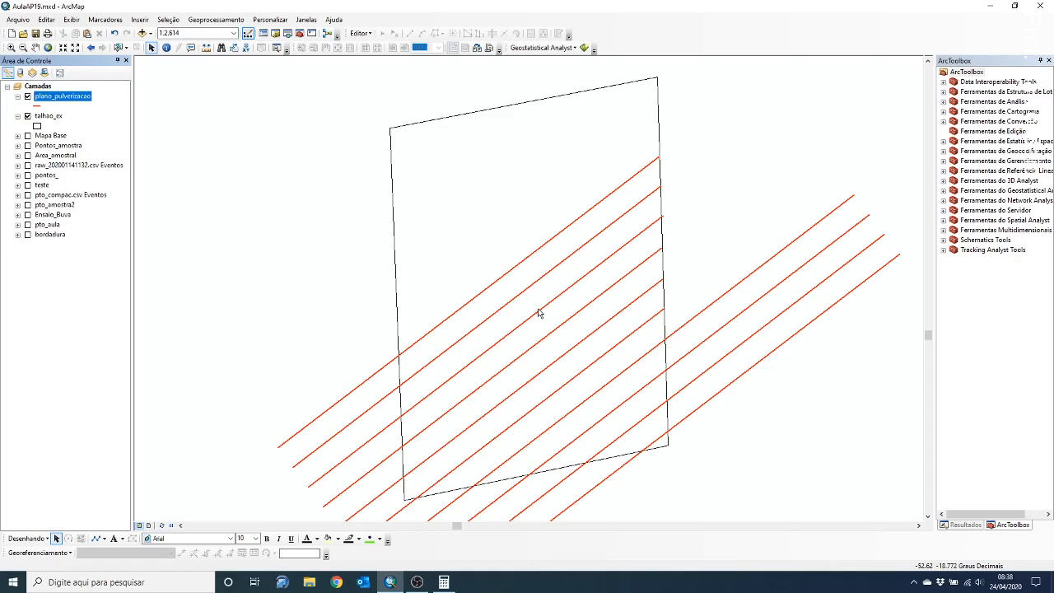
left_click(418, 582)
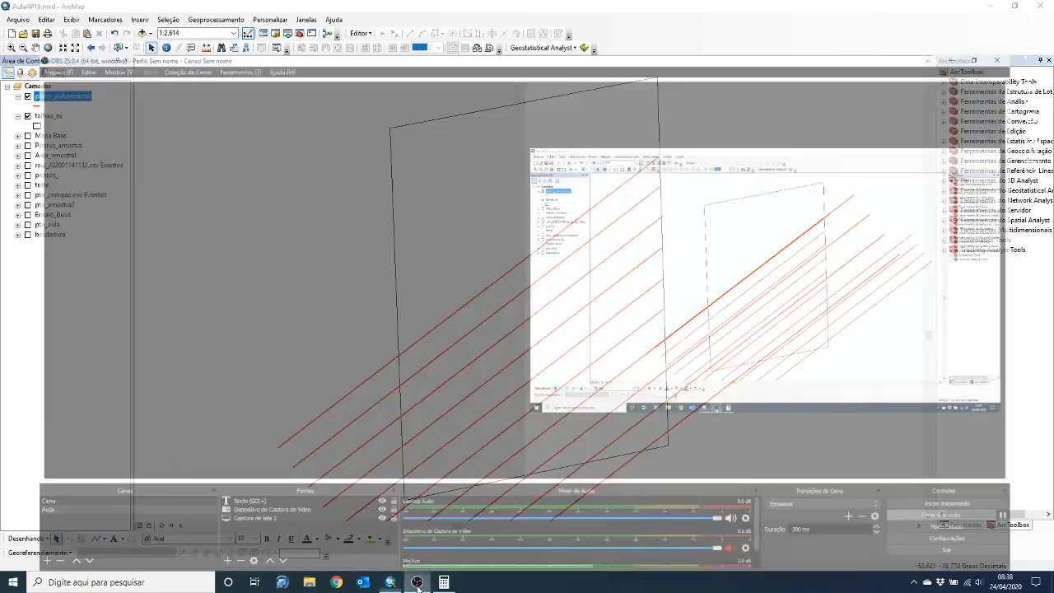